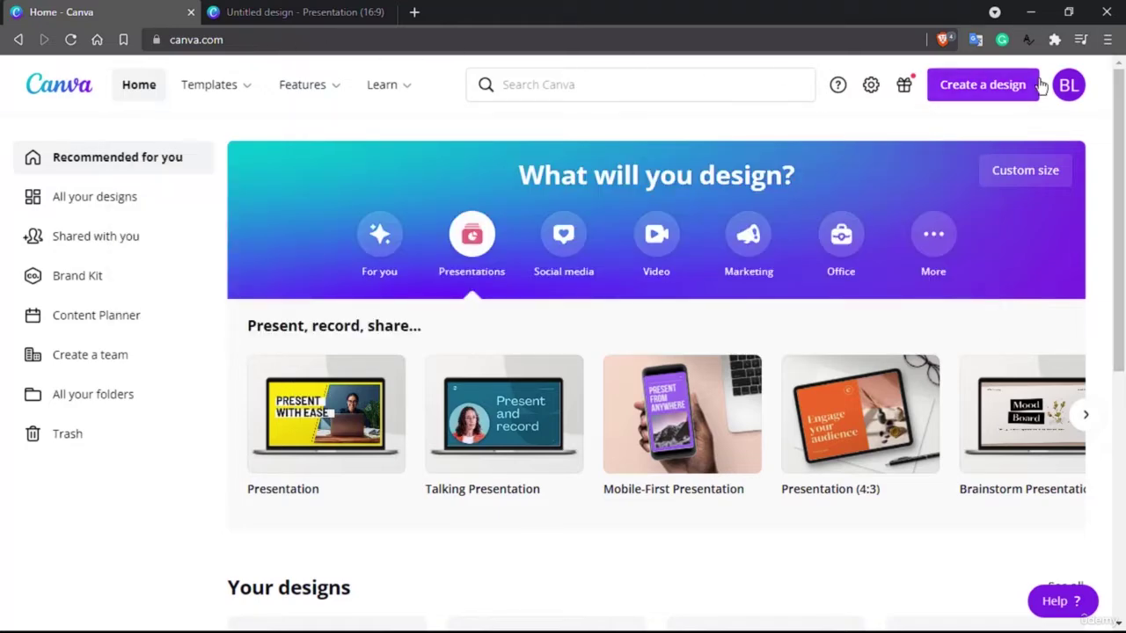
Step: Upload 20211009_144528.jpg to the untitled presentation and place the lake photo on the blank page
click(233, 8)
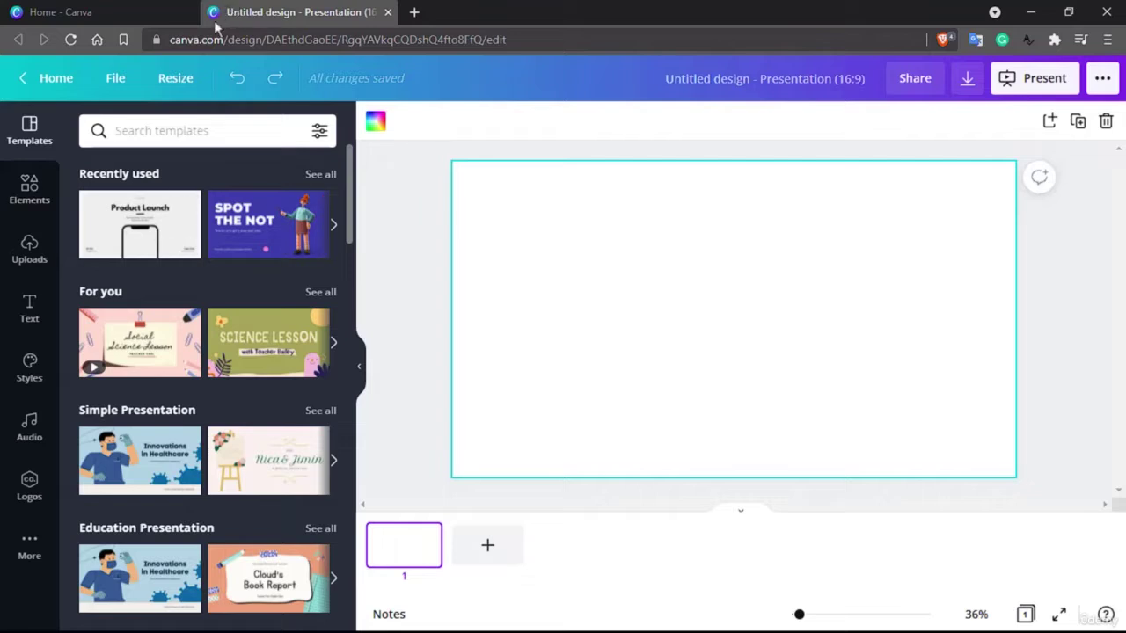
click(29, 259)
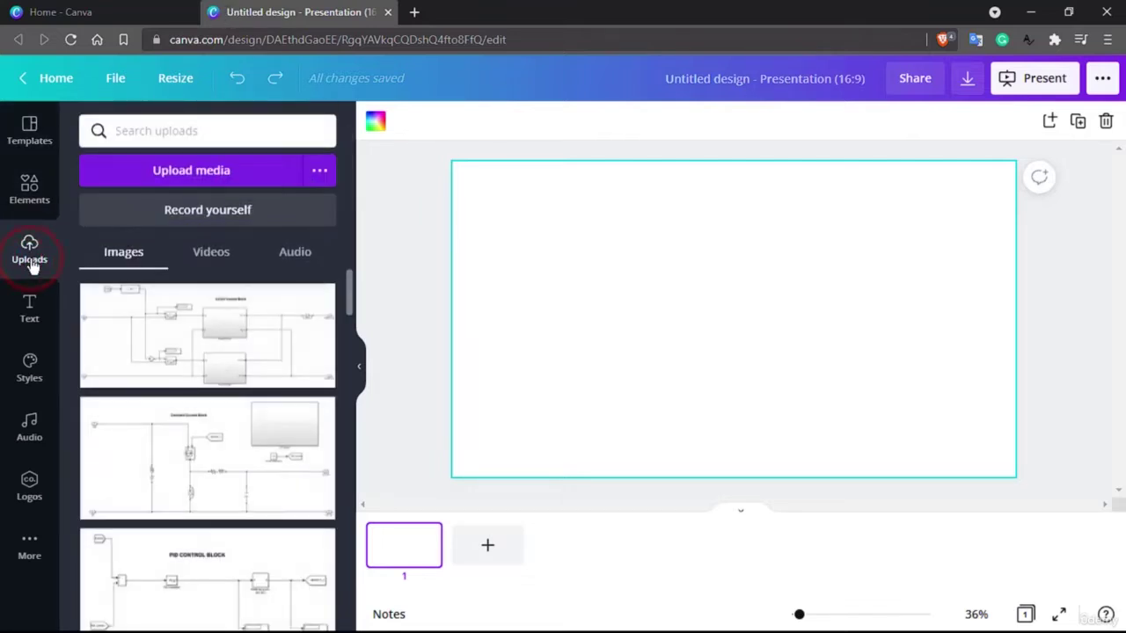
click(199, 176)
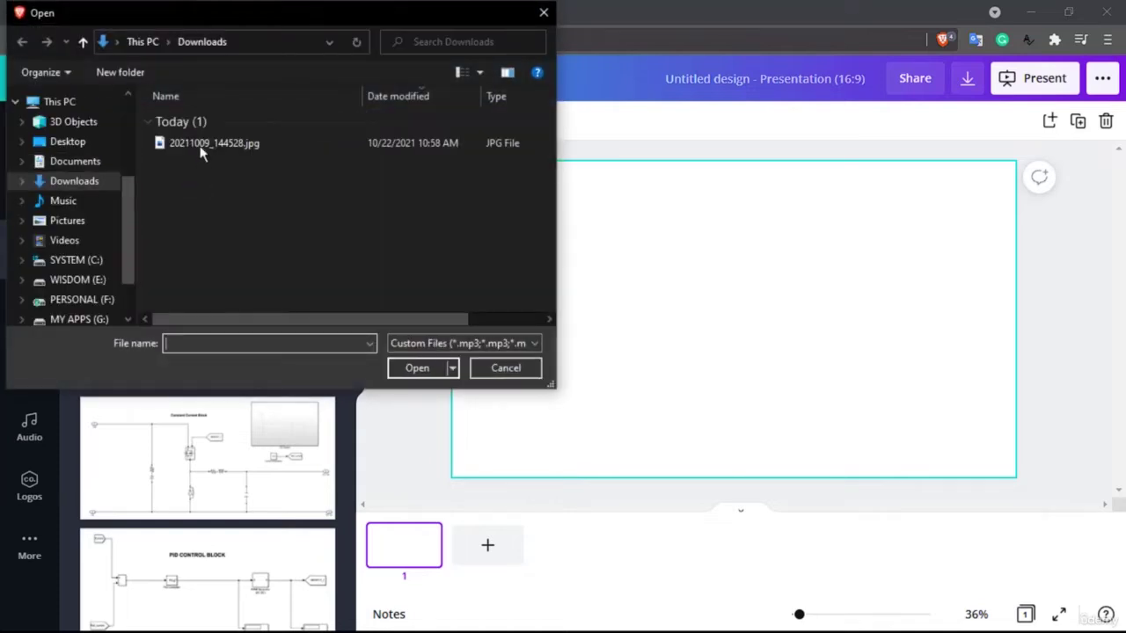
click(201, 145)
click(201, 145)
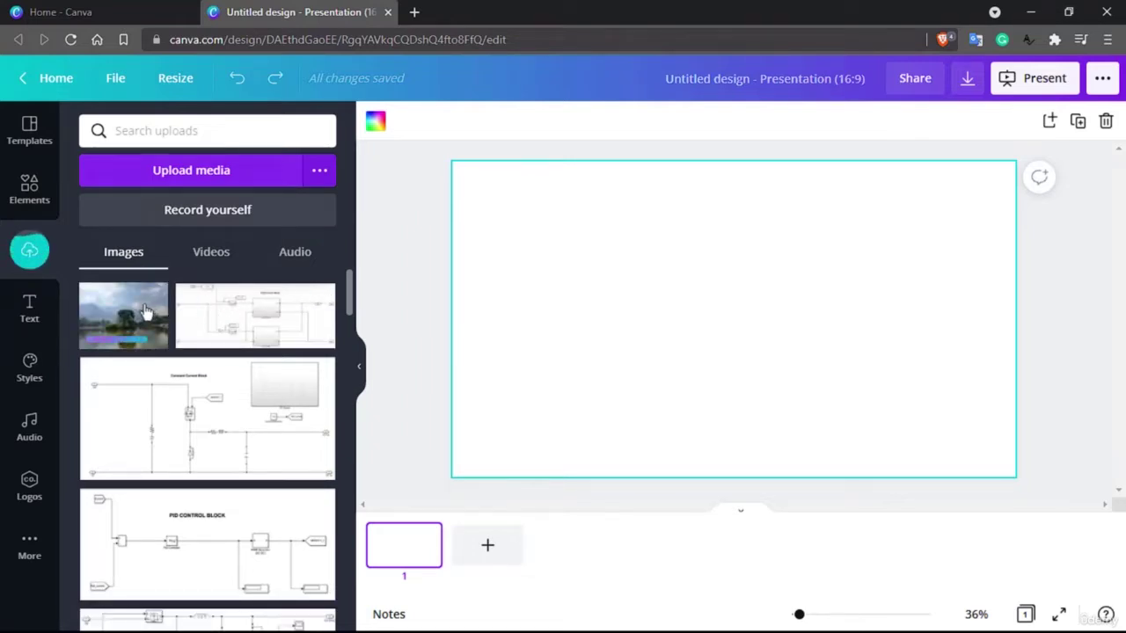
drag(145, 310, 617, 231)
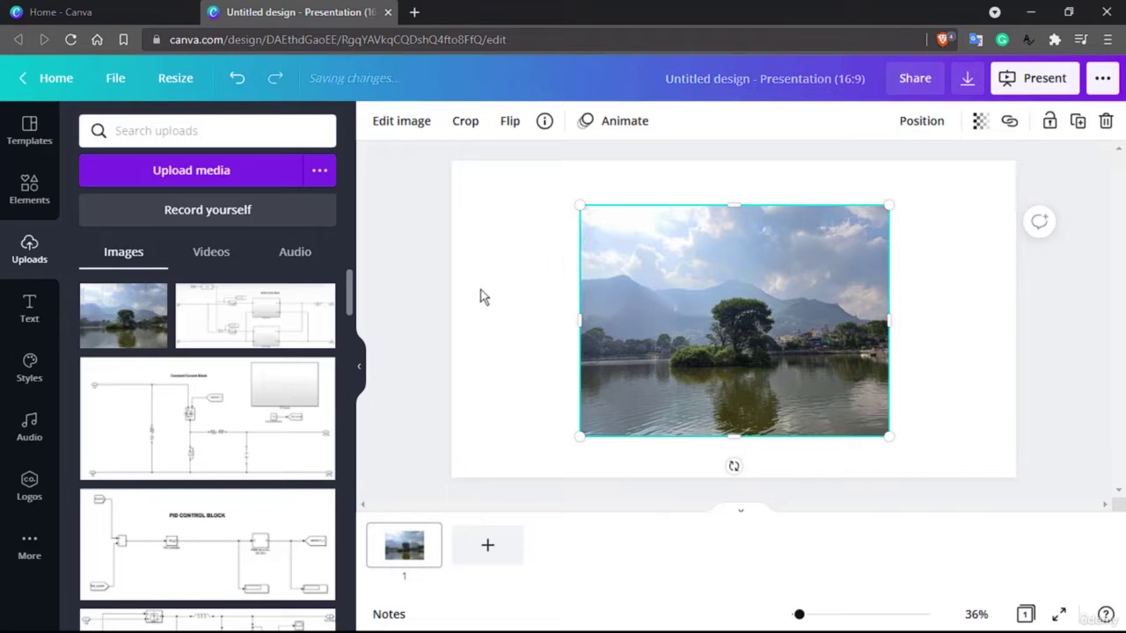
Step: Preview the slide with the original lake photo in full screen and return to the editor
click(358, 359)
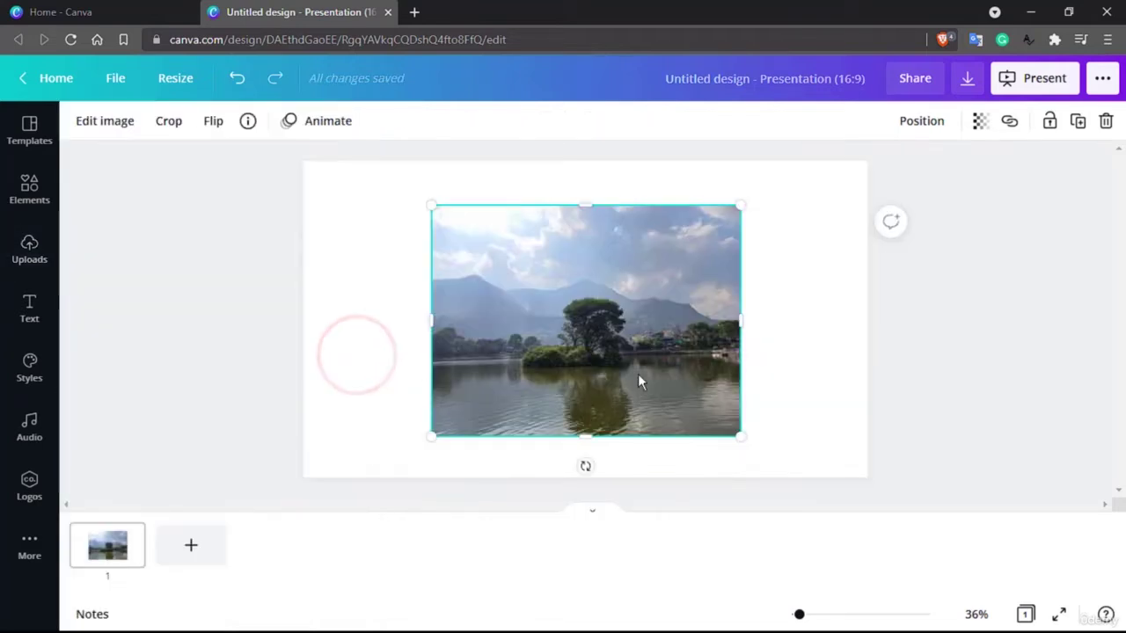
click(1057, 614)
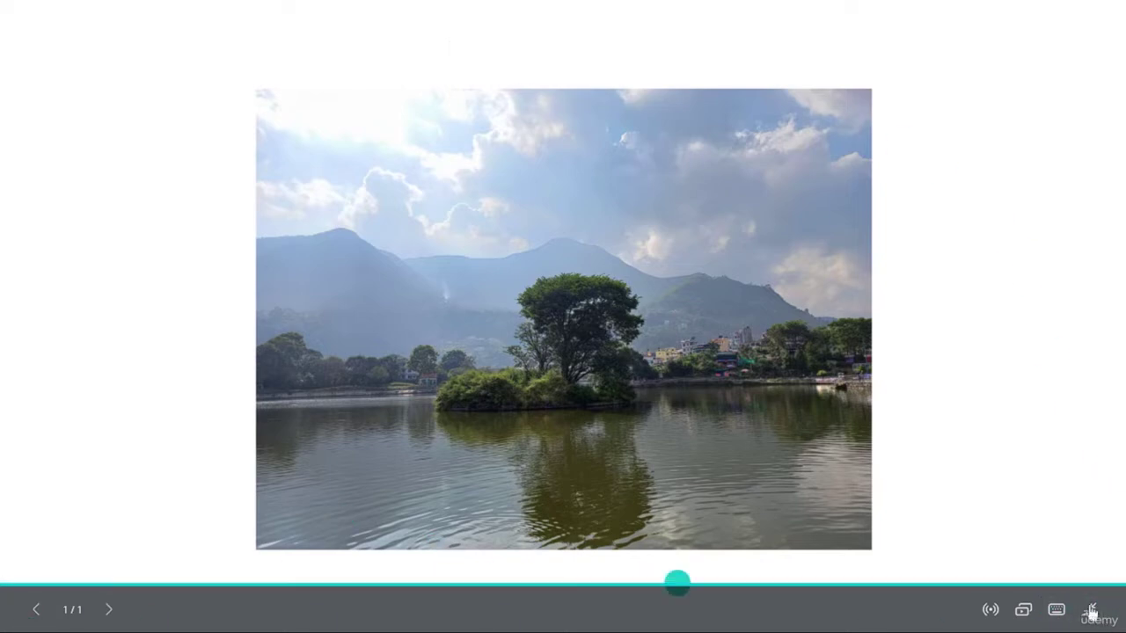
click(1090, 611)
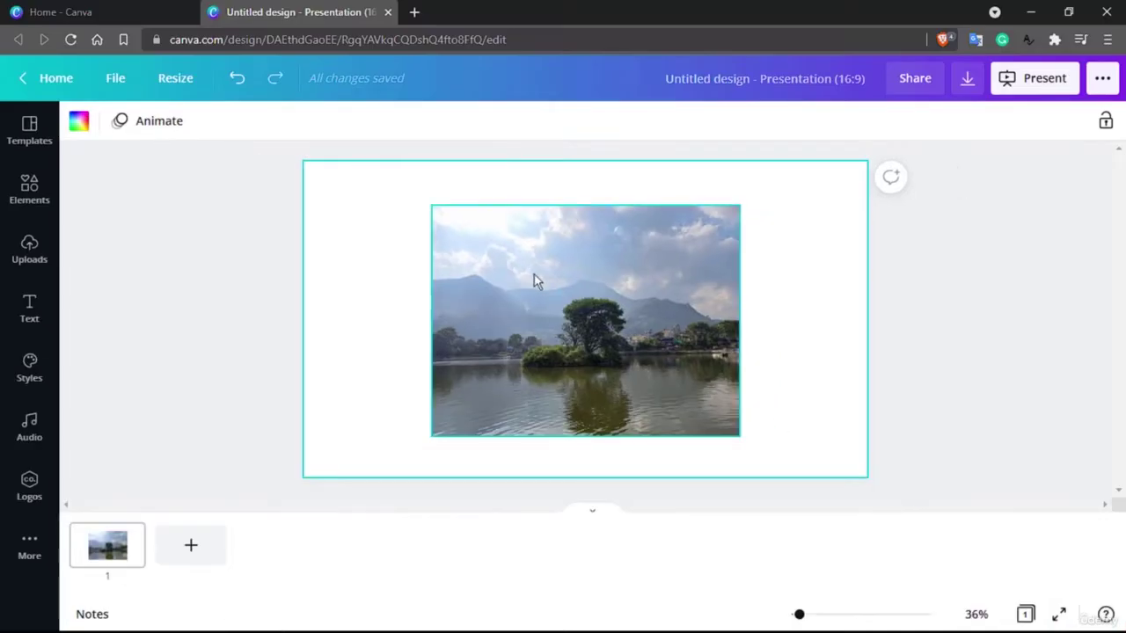
Step: Remove the lake photo's background with the Background Remover effect
click(534, 276)
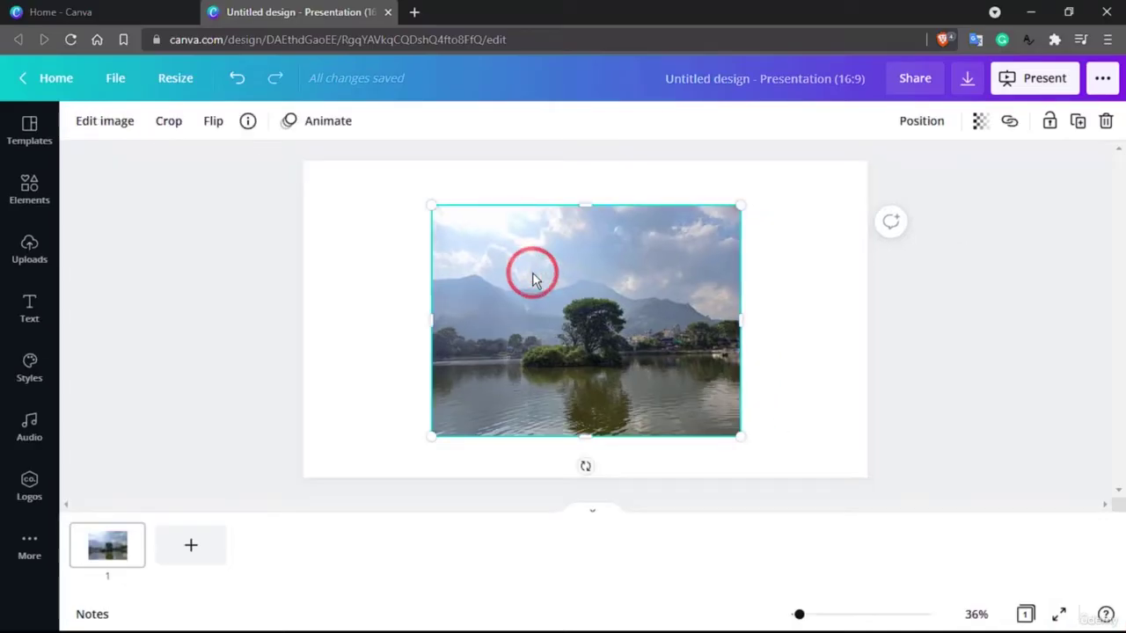
click(88, 121)
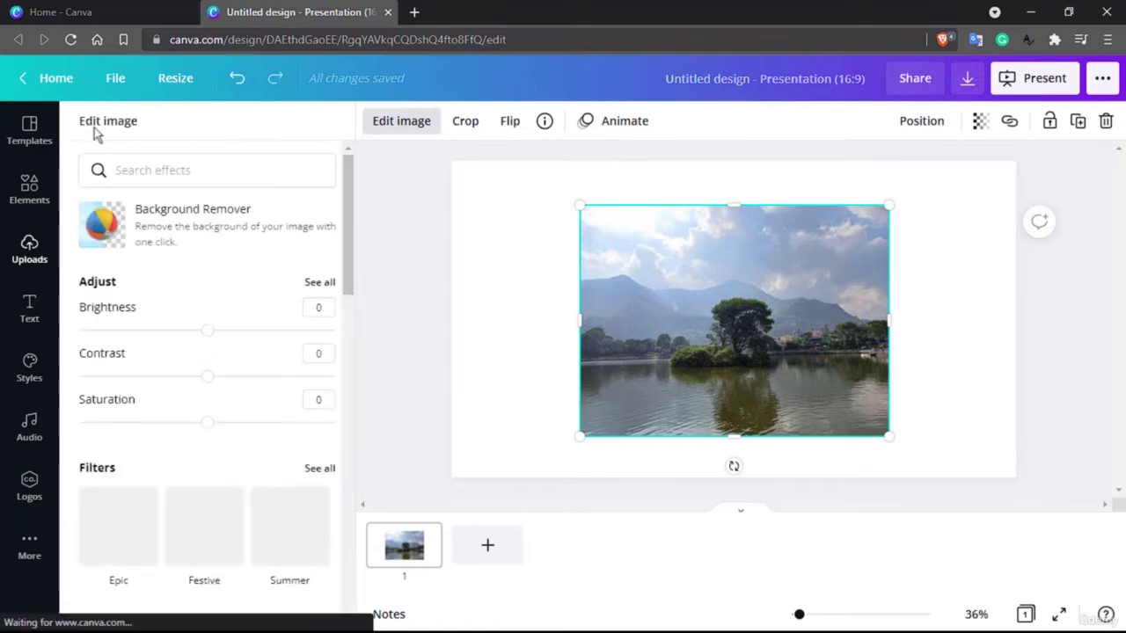
scroll(242, 303, down, 5)
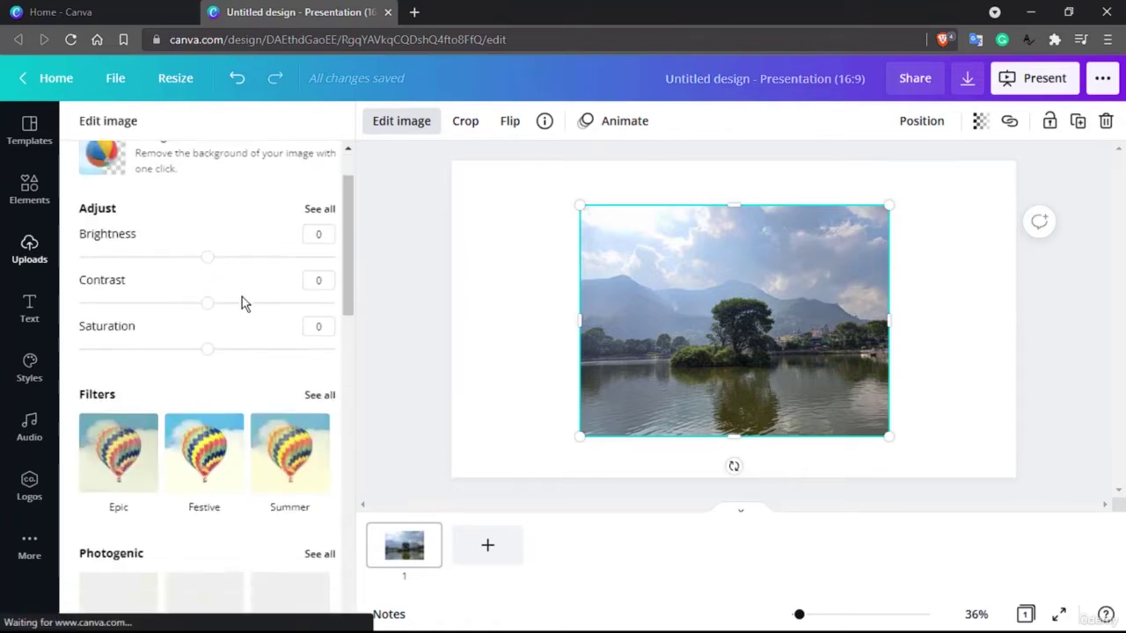
scroll(224, 361, down, 3)
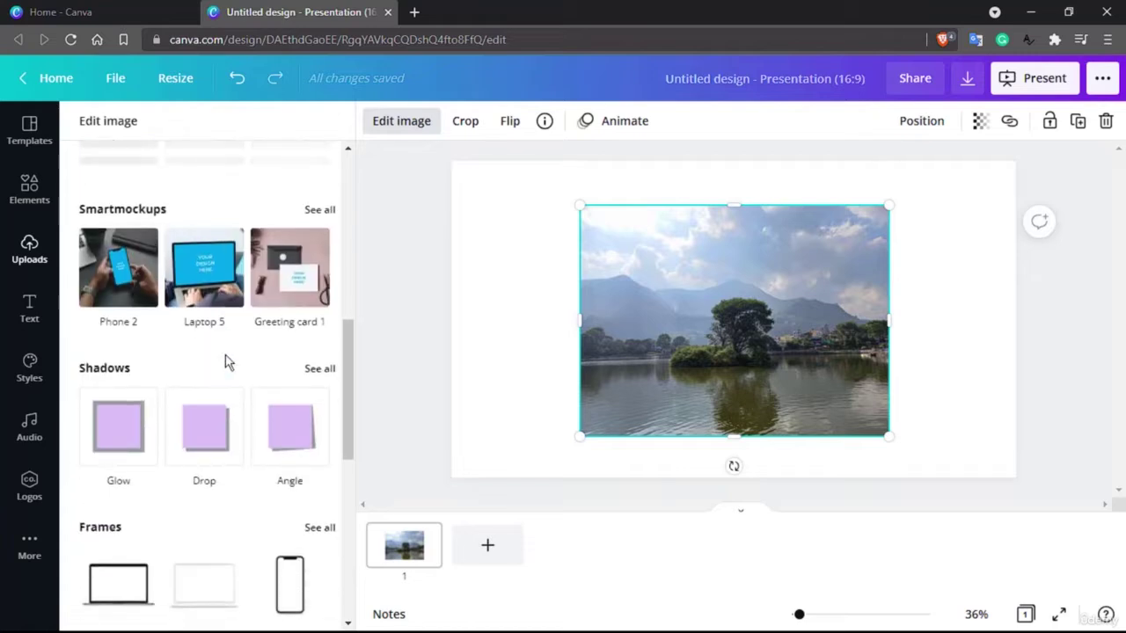
scroll(224, 360, up, 7)
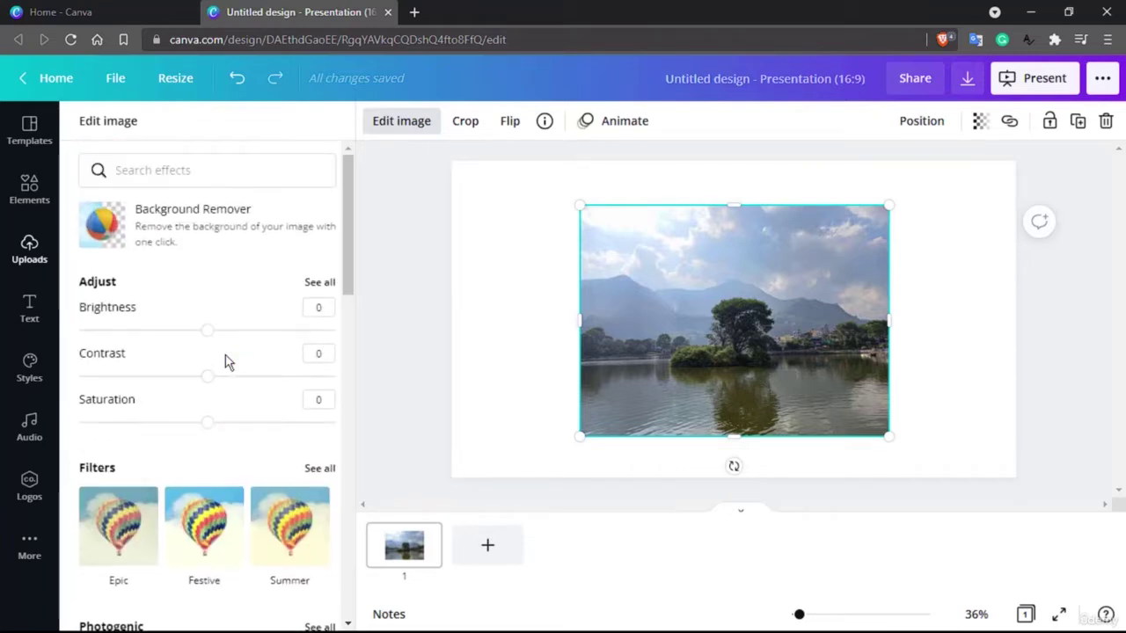
click(233, 220)
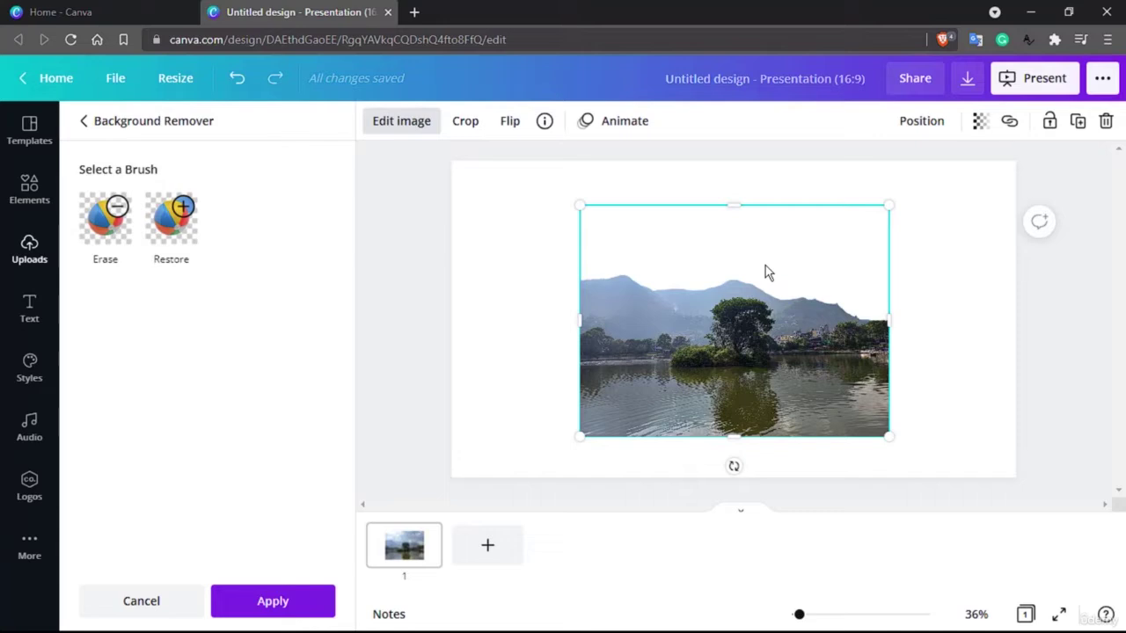
Step: Inspect the background removal on the lake photo in full screen and return to the editor
click(1059, 616)
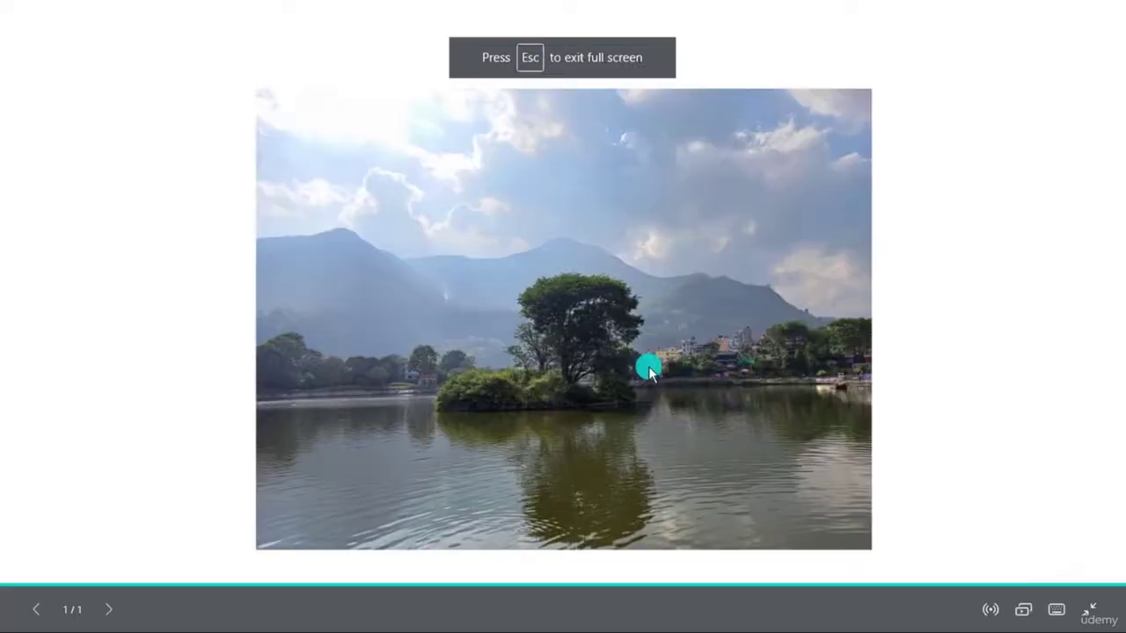
click(1089, 610)
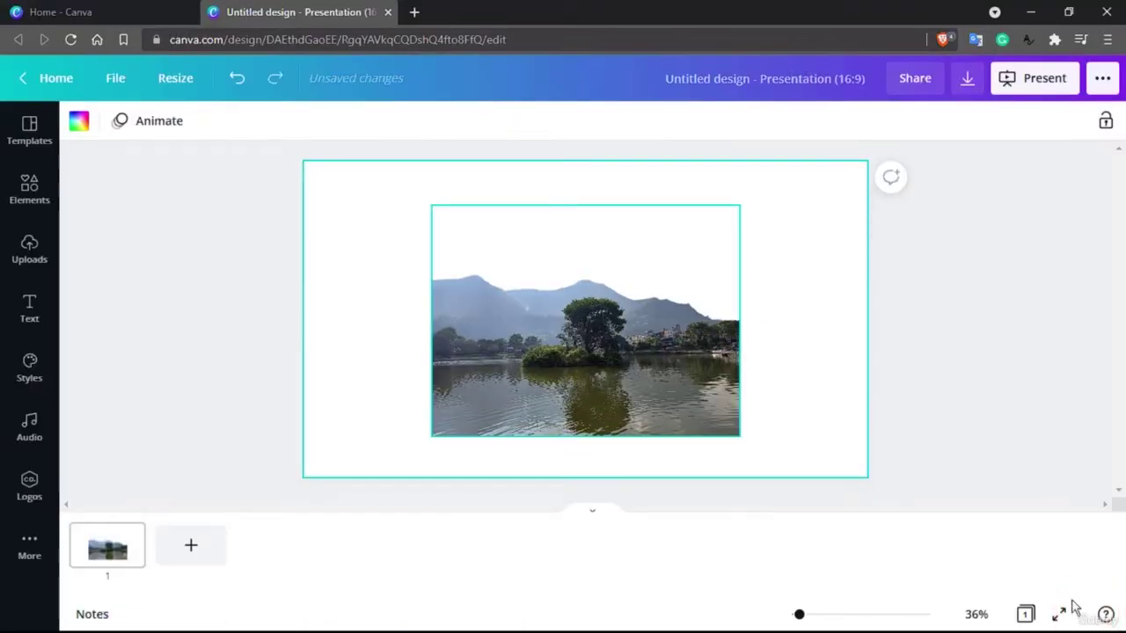
click(555, 283)
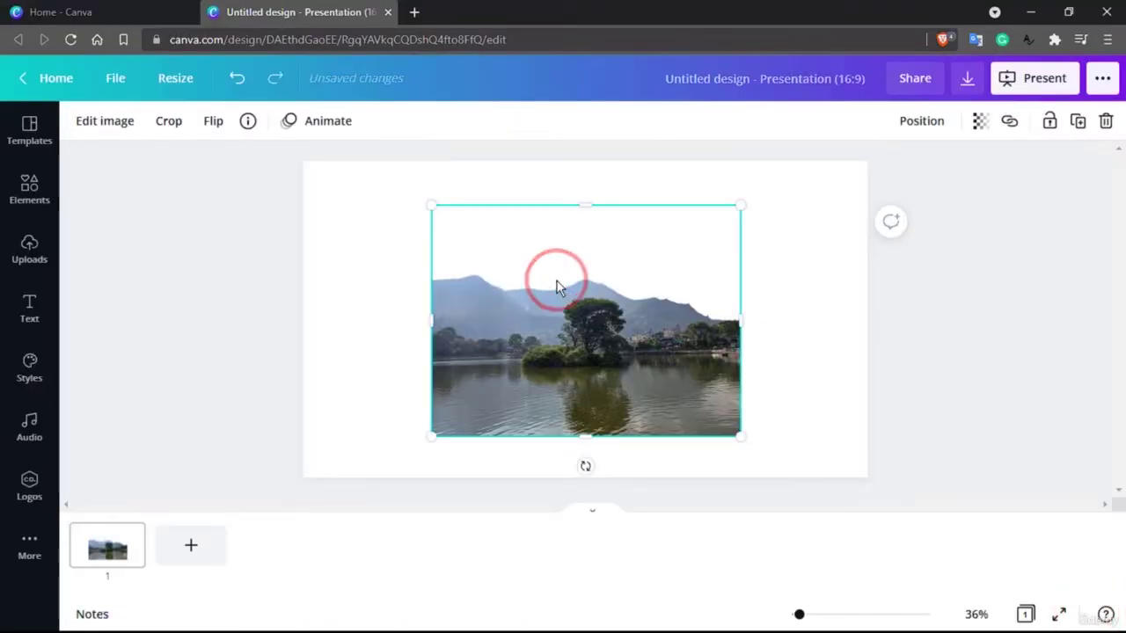
click(123, 128)
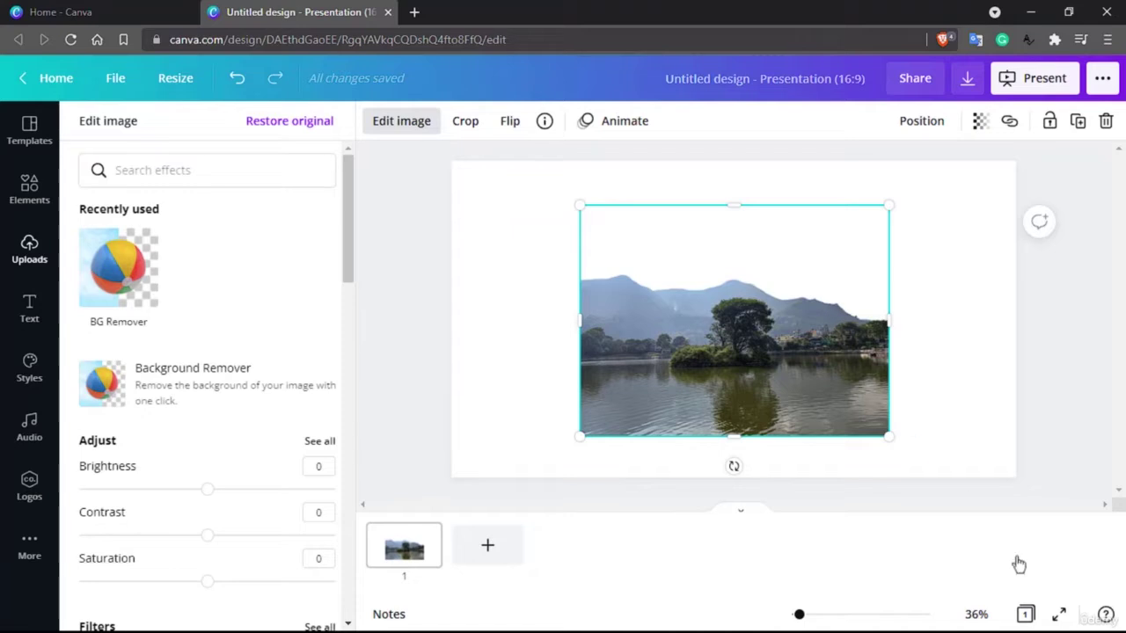
click(1058, 613)
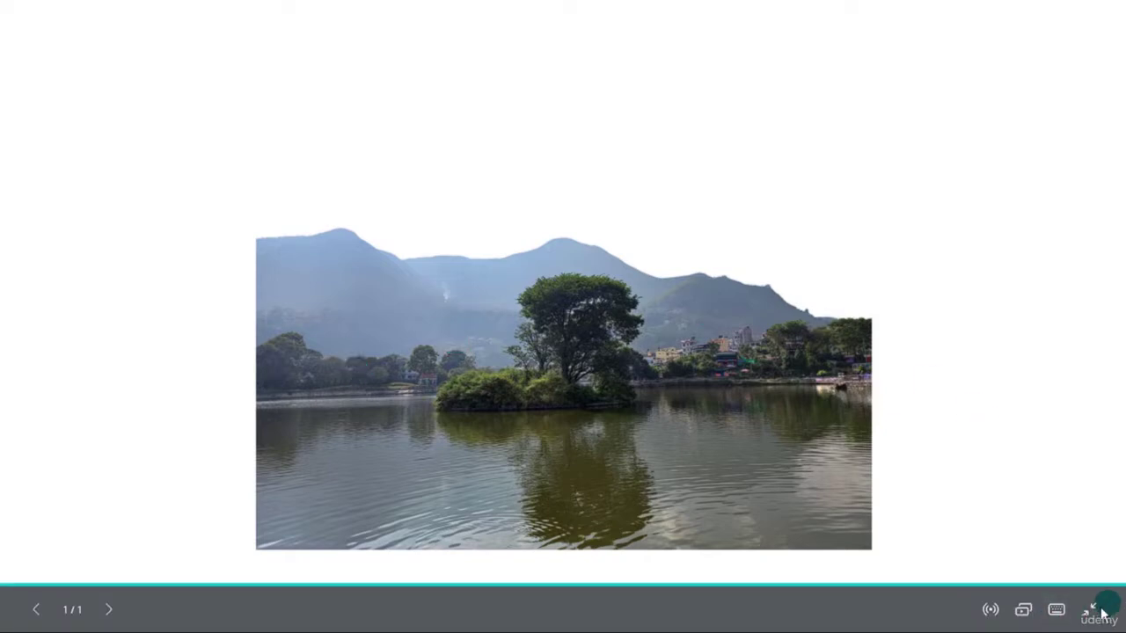
click(1098, 610)
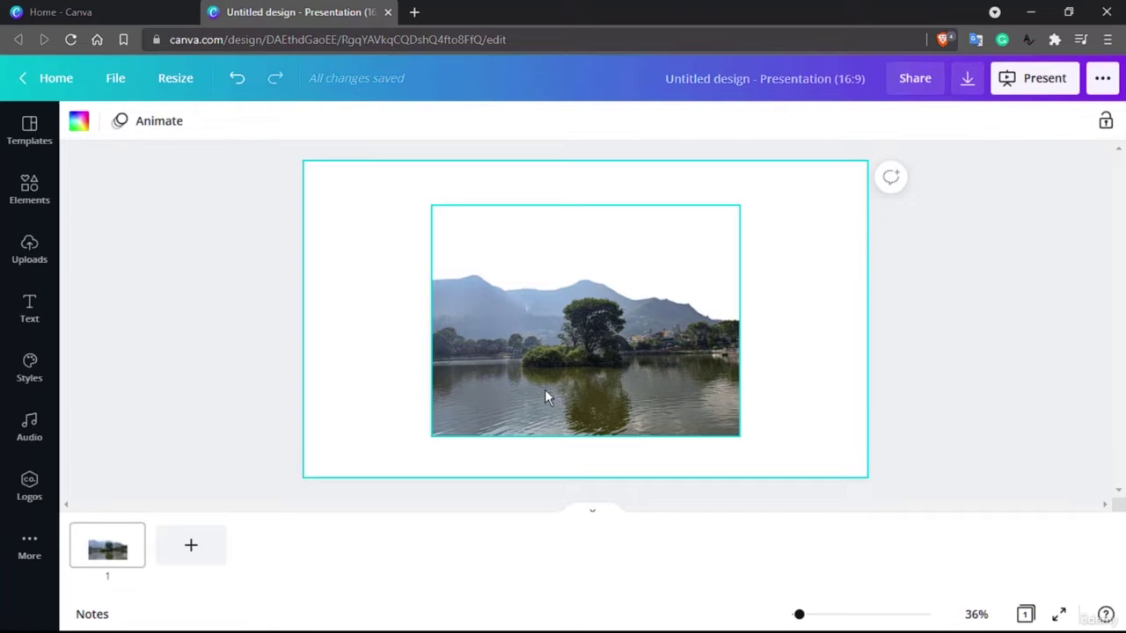
Step: Undo the background removal and redo the photo's placement so the original image stays on the page
key(ctrl+z)
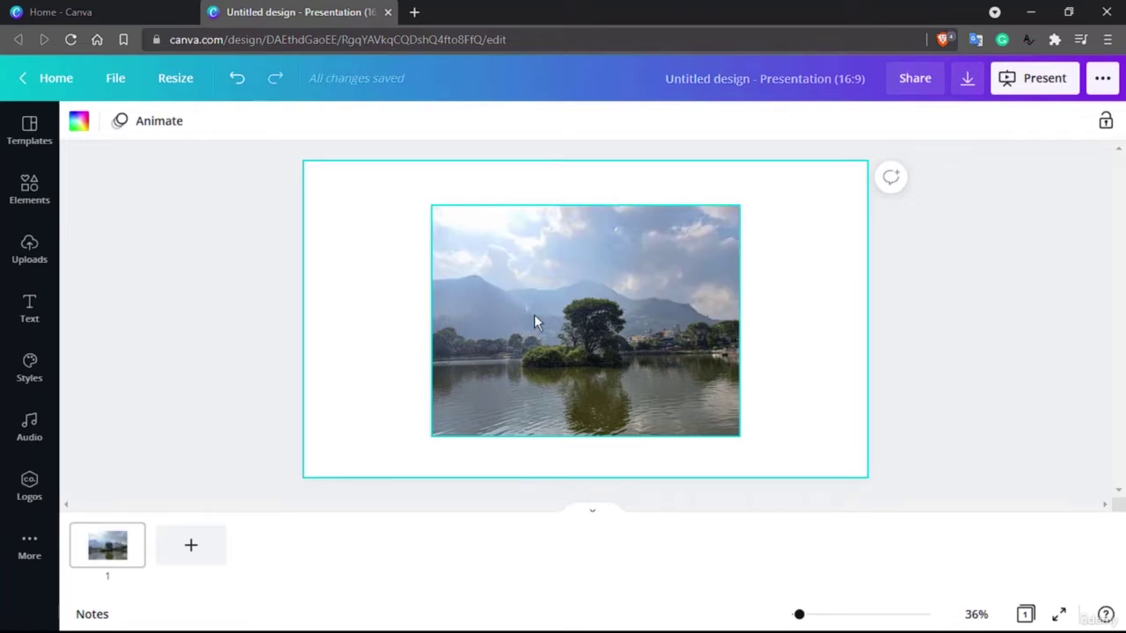
click(239, 82)
click(644, 301)
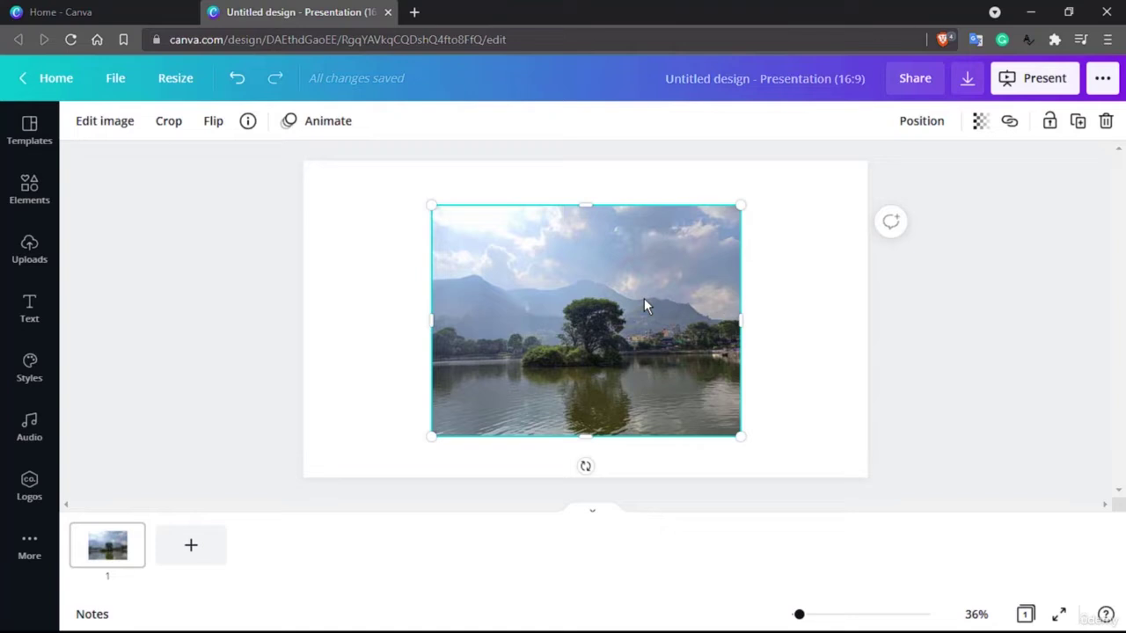
click(242, 82)
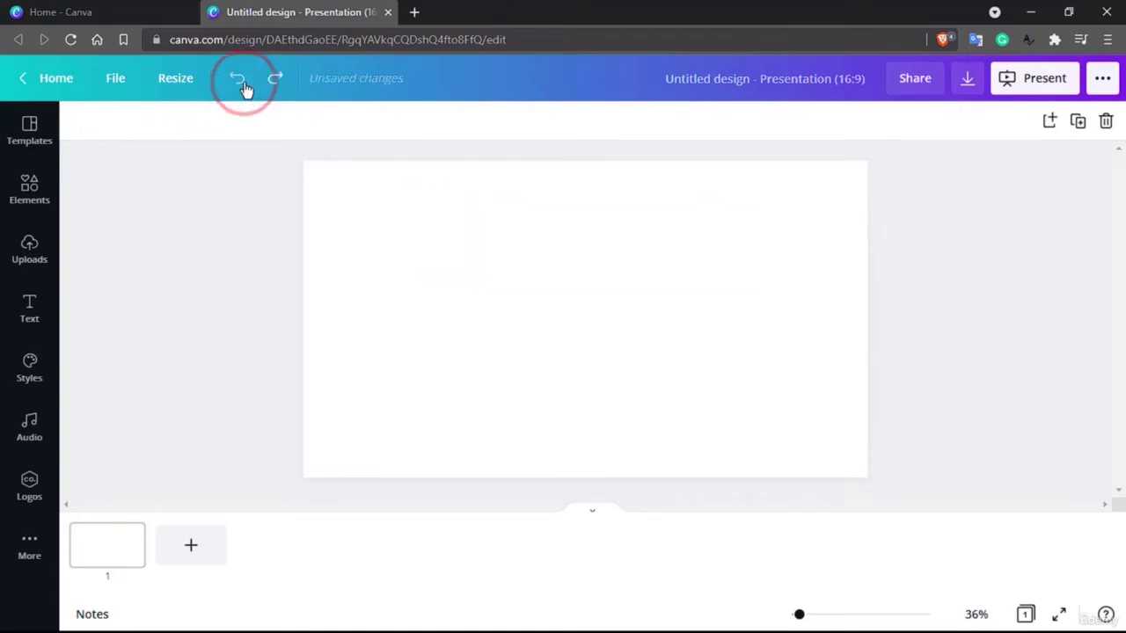
key(ctrl+y)
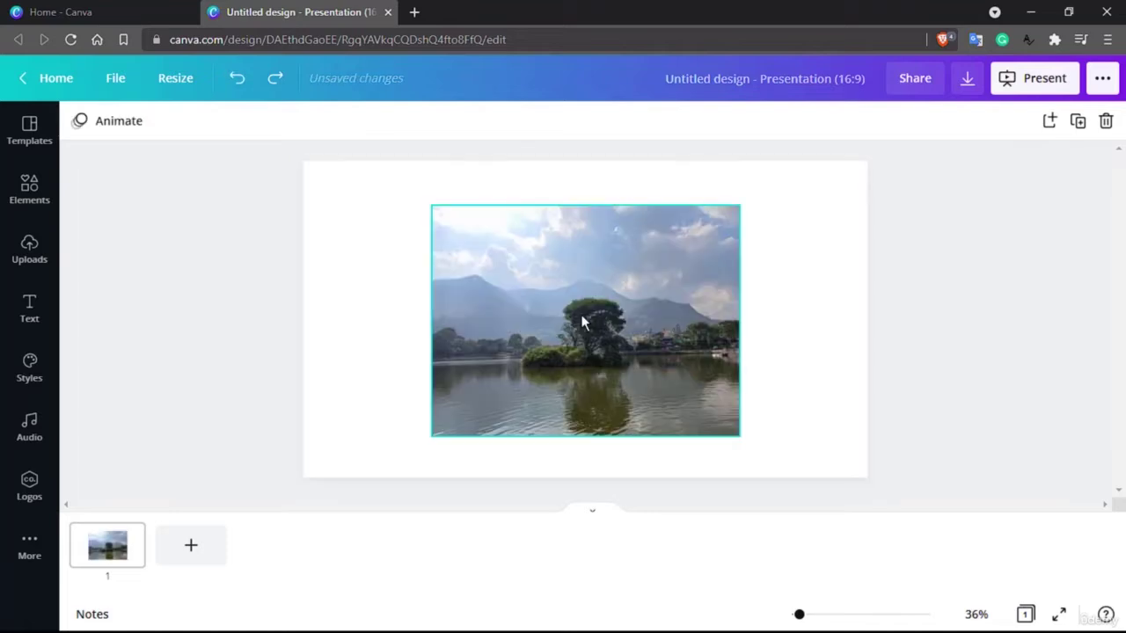
Step: Open the complete set of Adjust settings for the lake photo and look through the available sliders
click(585, 358)
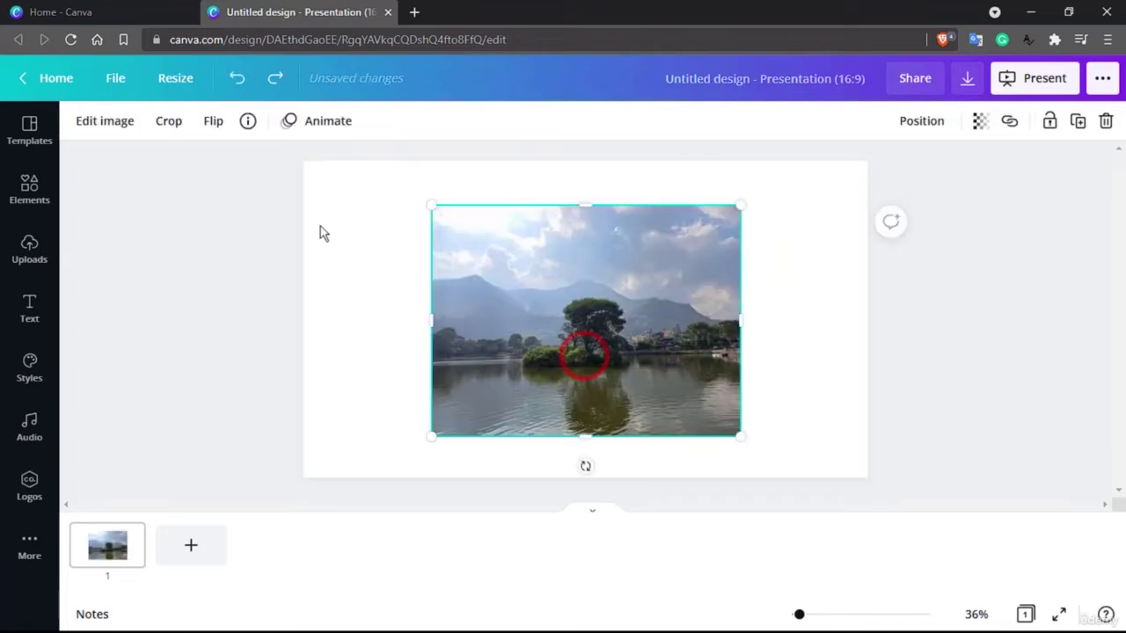
click(108, 124)
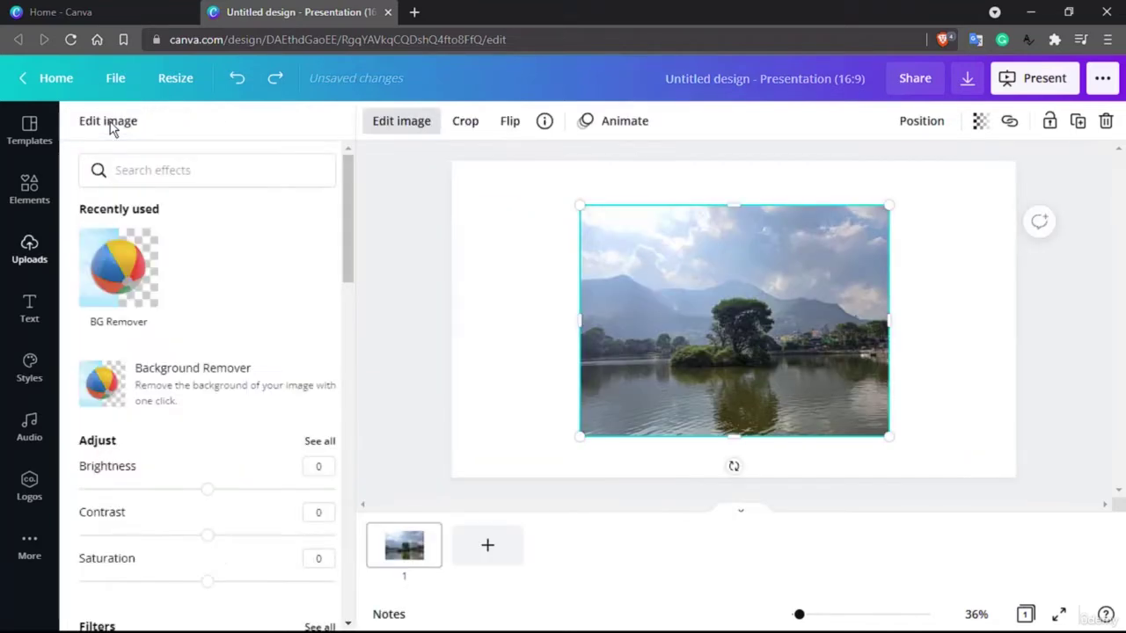
scroll(202, 252, down, 2)
scroll(201, 252, up, 2)
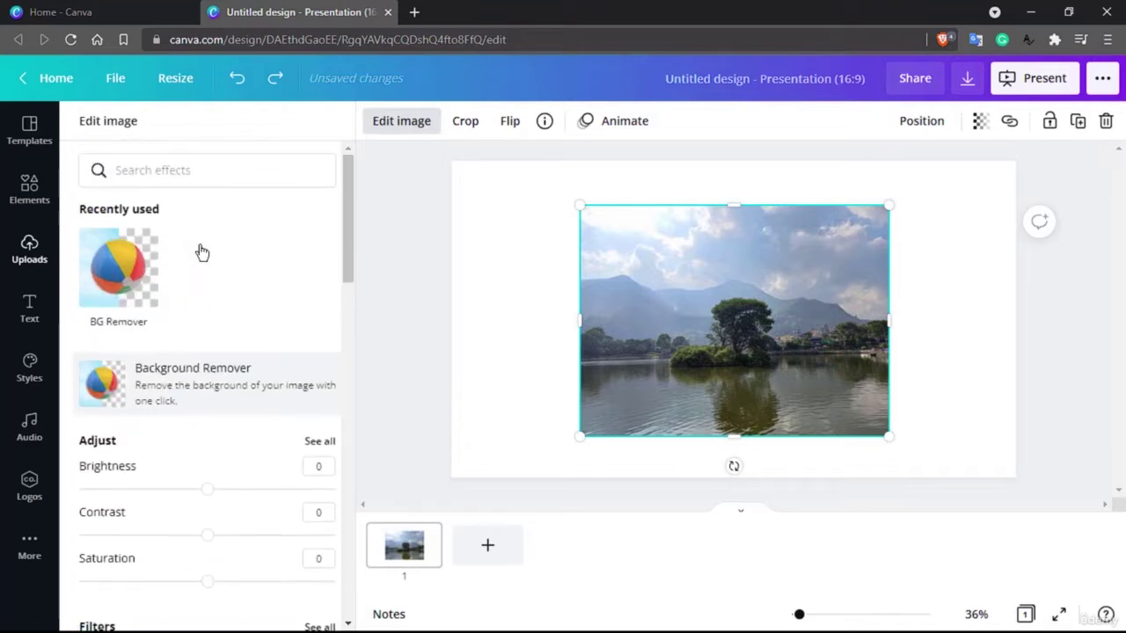
scroll(201, 251, down, 2)
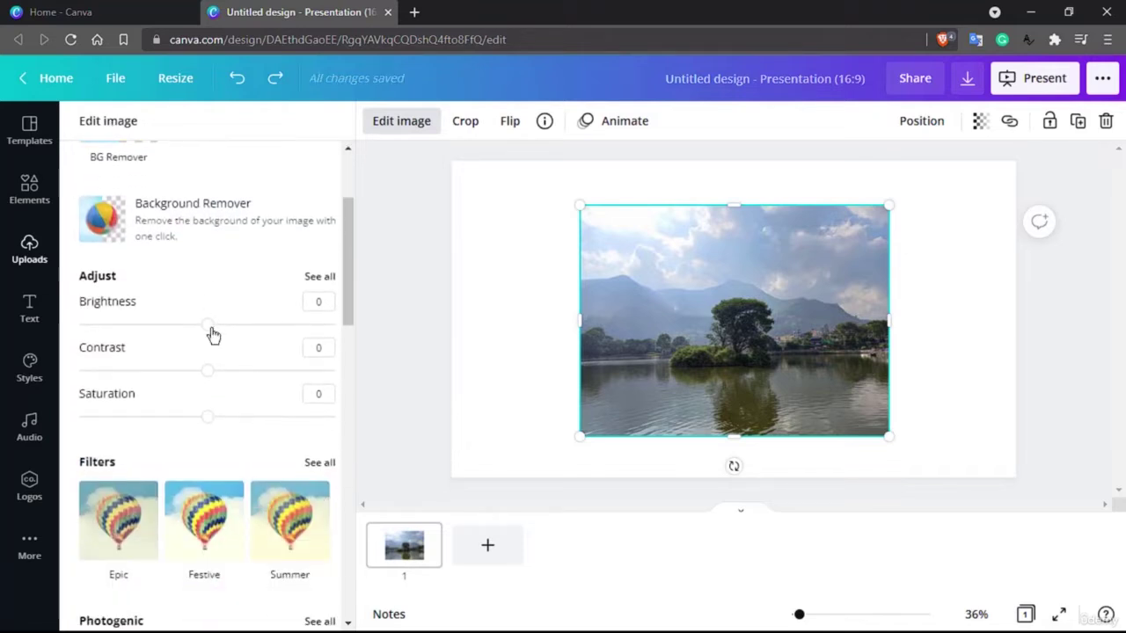
click(322, 276)
scroll(226, 475, down, 3)
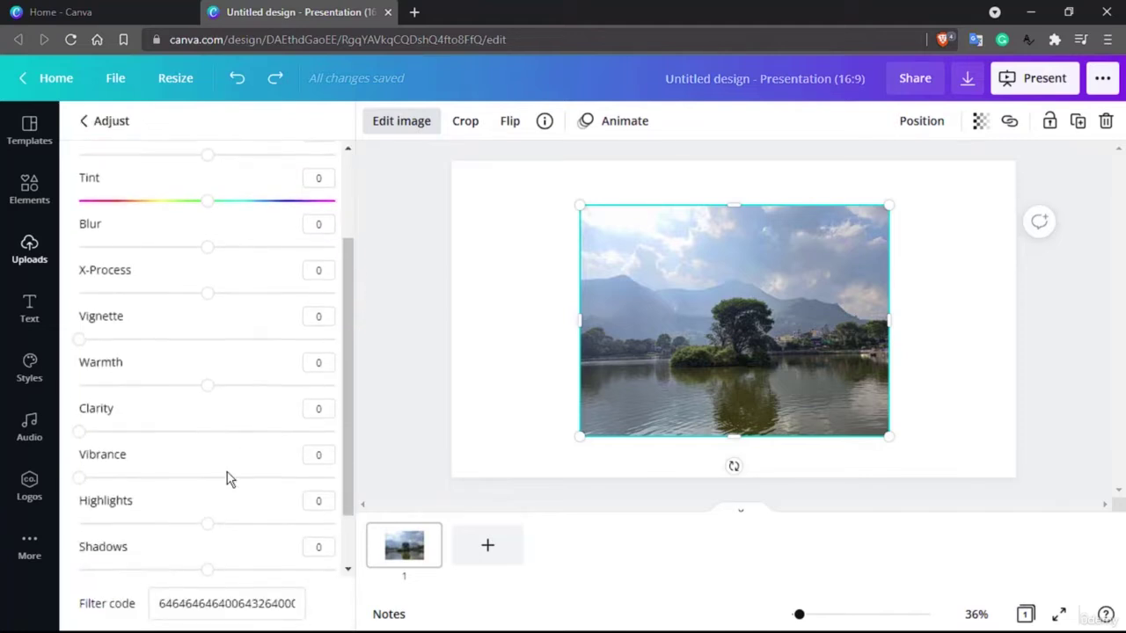
scroll(227, 475, up, 3)
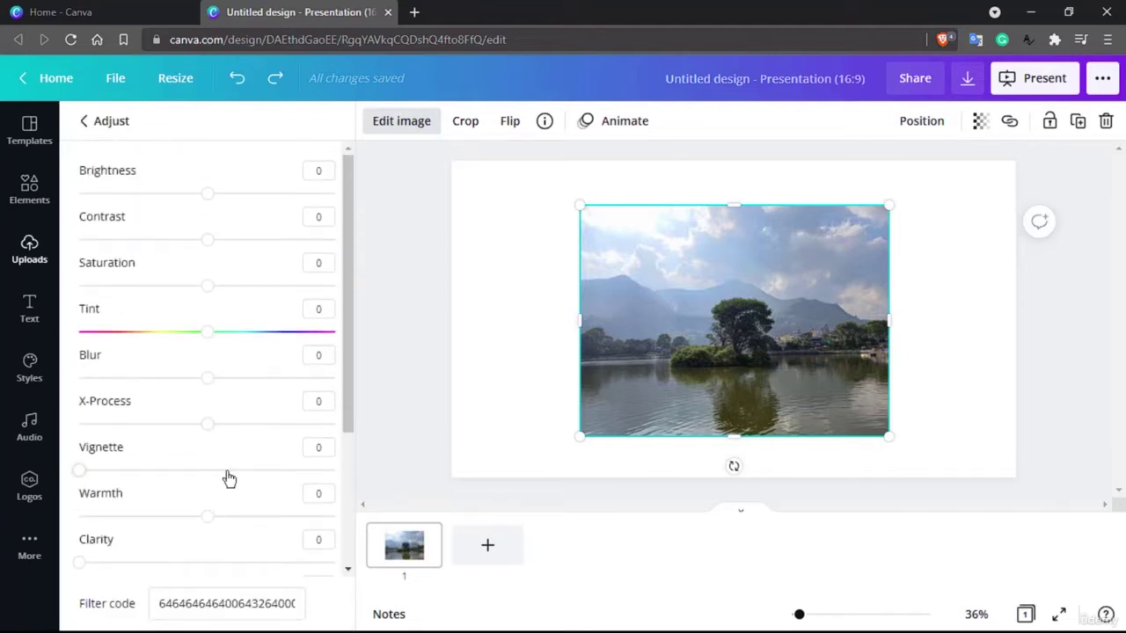
scroll(227, 473, down, 1)
scroll(226, 475, down, 2)
scroll(227, 472, up, 3)
Step: Set the lake photo's brightness to 0, contrast to 2 and saturation to 99
mouse_move(204, 195)
mouse_down()
mouse_move(251, 195)
mouse_move(184, 204)
mouse_move(203, 200)
mouse_move(143, 194)
mouse_move(206, 200)
mouse_up()
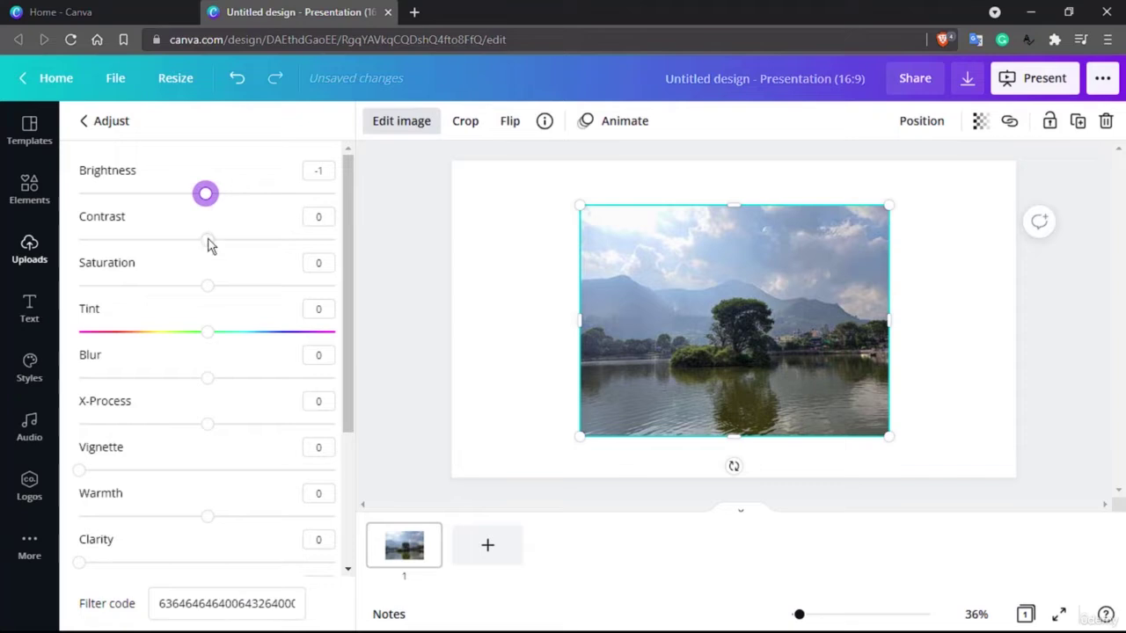
click(314, 170)
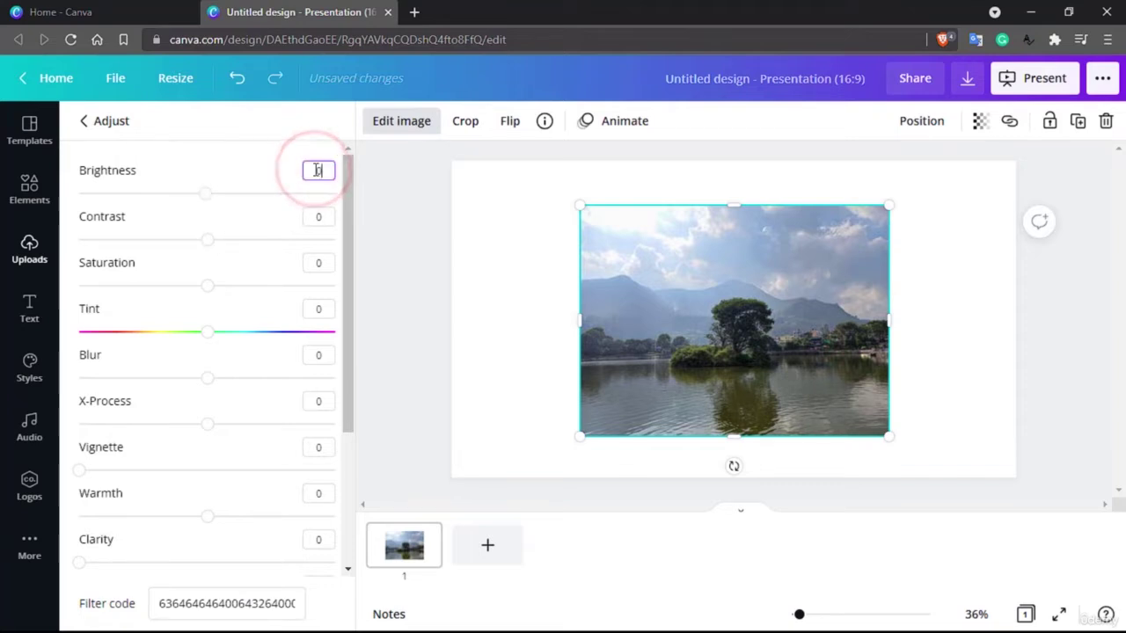
mouse_move(209, 239)
mouse_down()
mouse_move(231, 238)
mouse_move(169, 241)
mouse_move(234, 239)
mouse_move(193, 239)
mouse_move(219, 239)
mouse_move(209, 240)
mouse_up()
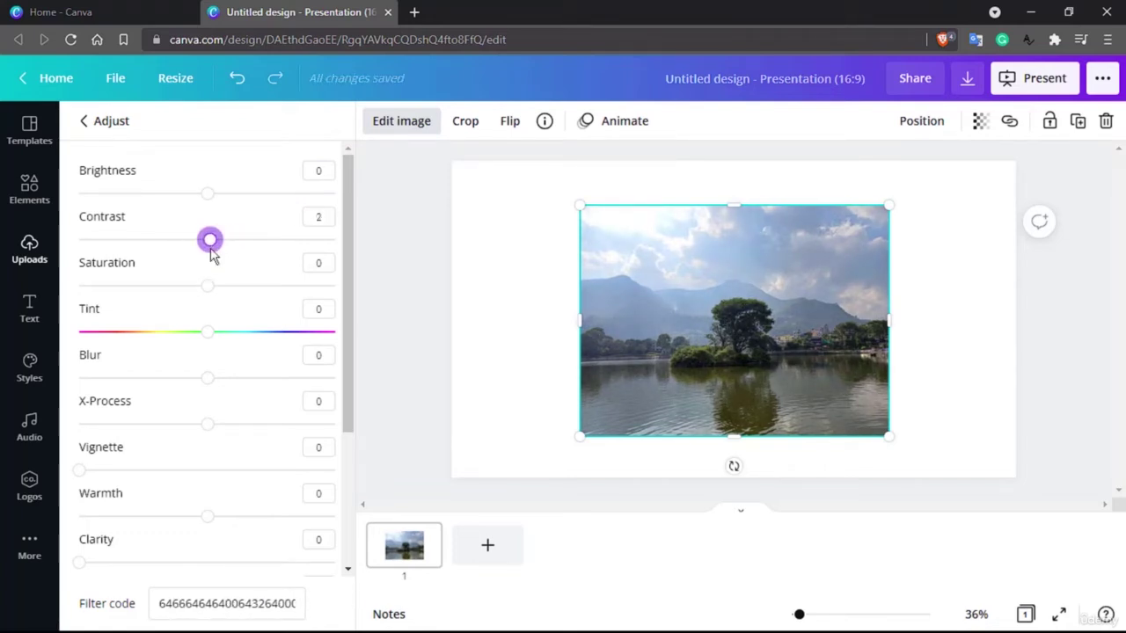
drag(209, 288, 335, 291)
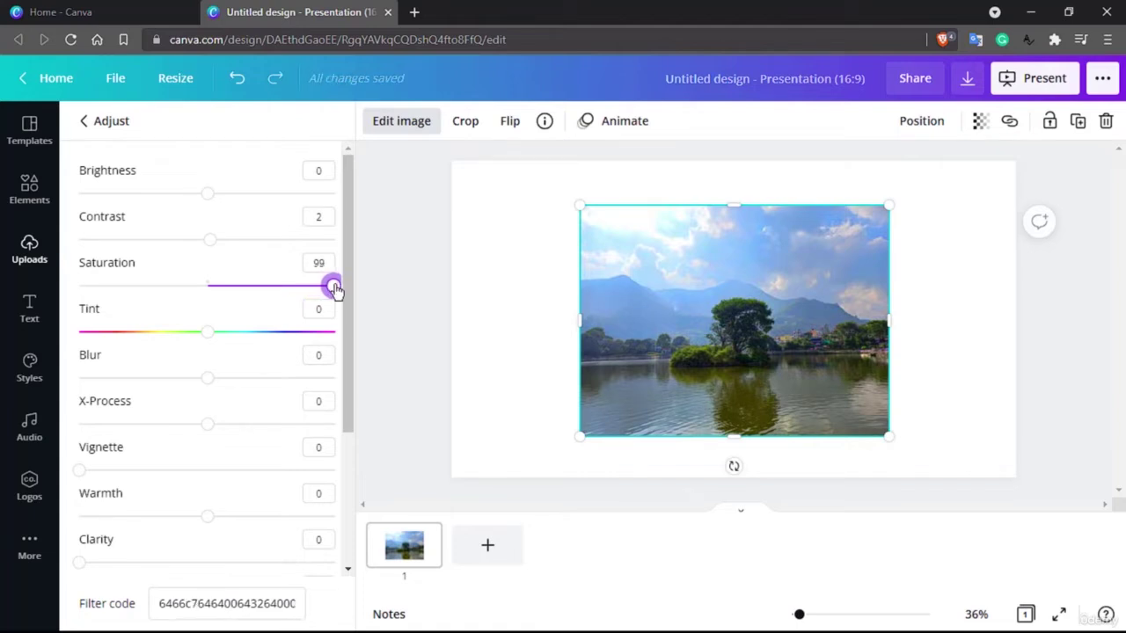
Step: Move and enlarge the lake photo so it fills most of the slide, leaving a narrow white strip along its left side
drag(726, 294, 598, 245)
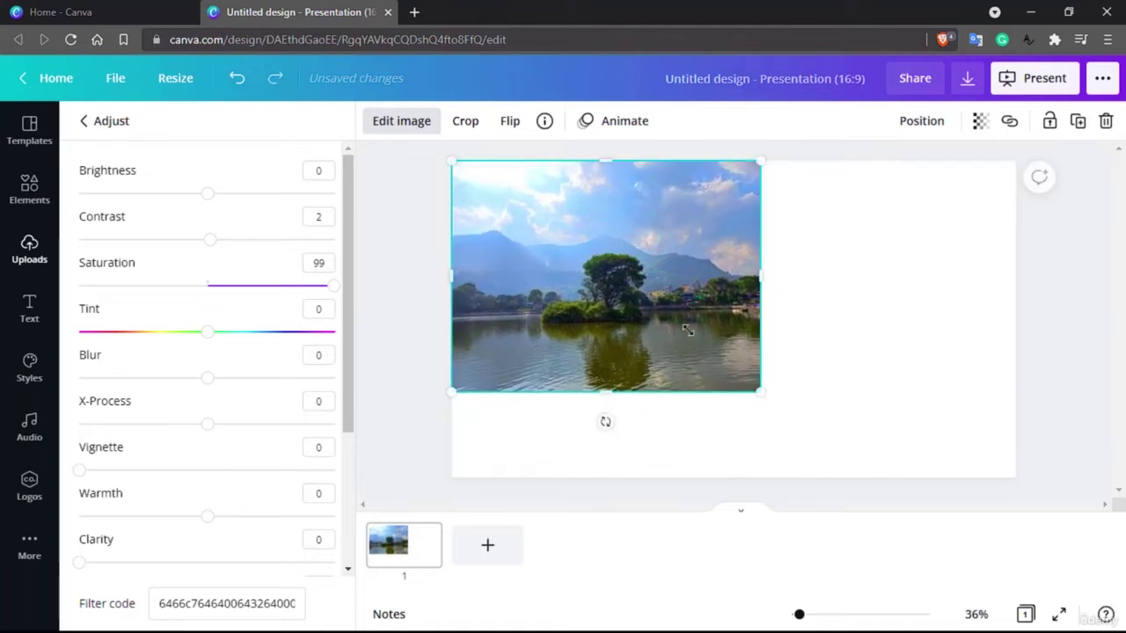
drag(760, 396, 997, 477)
drag(774, 369, 827, 365)
drag(759, 351, 759, 351)
click(668, 328)
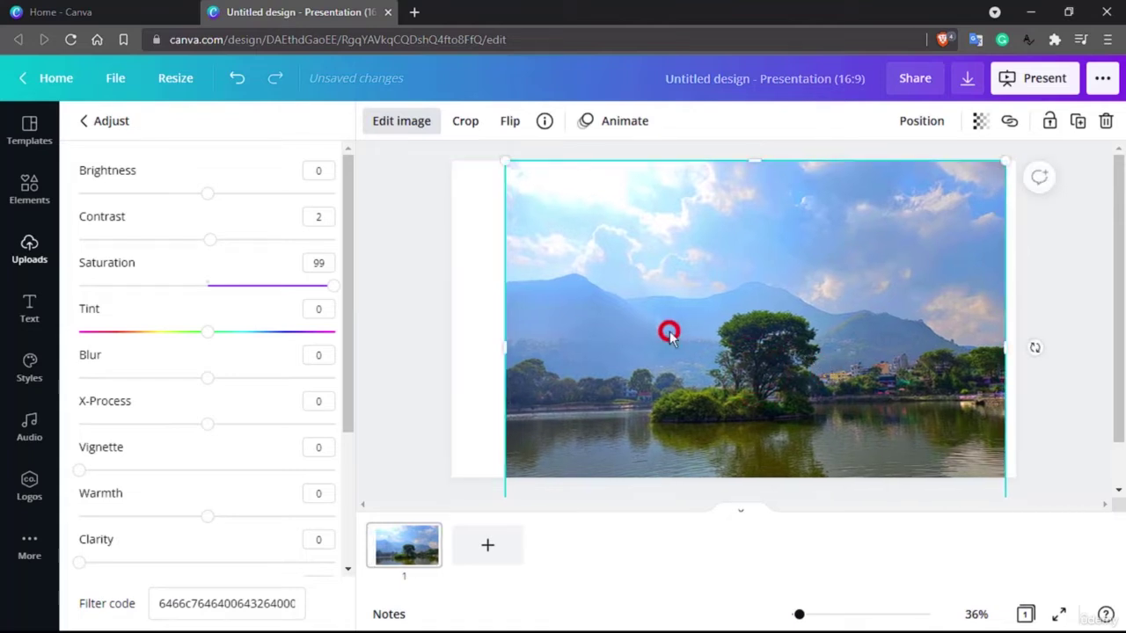
Step: Compare the lake photo at saturation 0 and 100, leaving the saturation at 0
click(267, 288)
drag(267, 287, 208, 286)
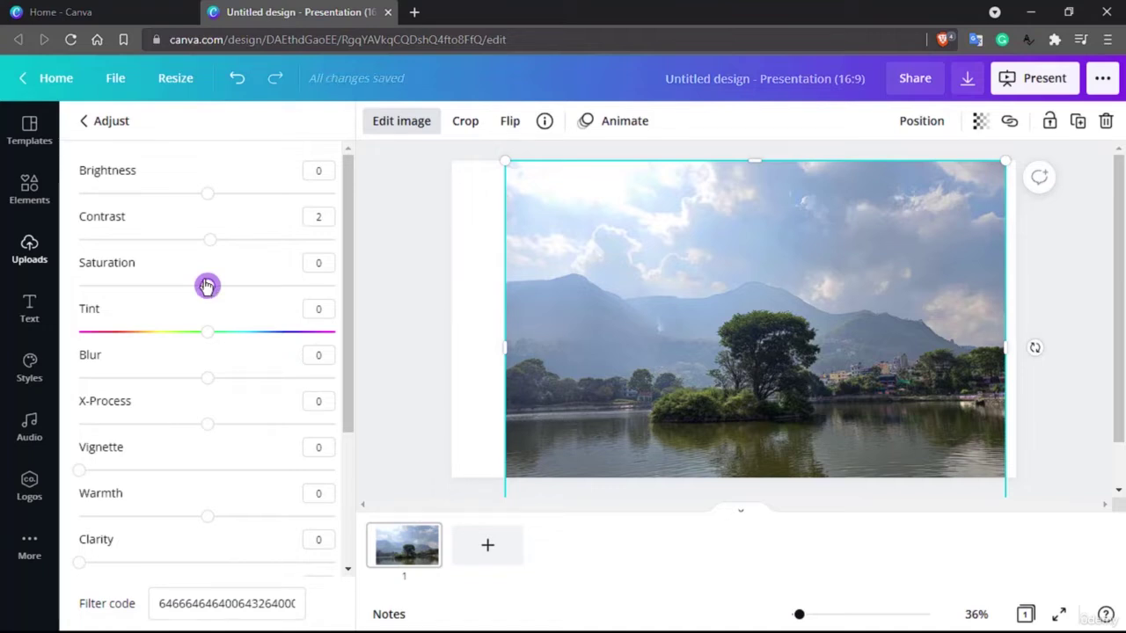
drag(206, 286, 369, 280)
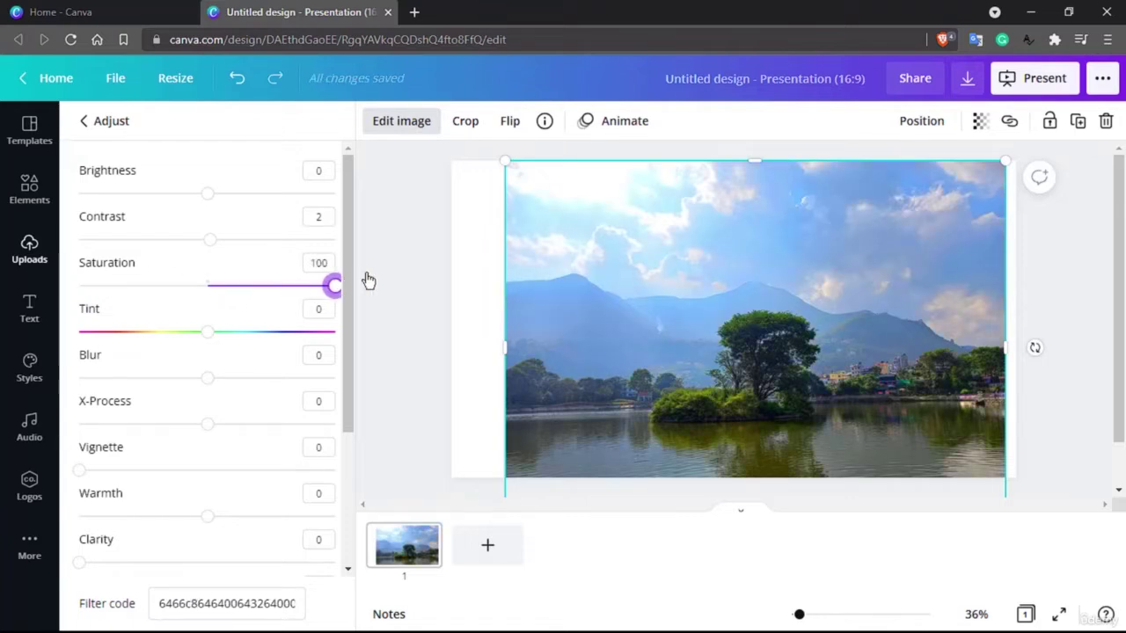
drag(368, 281, 208, 285)
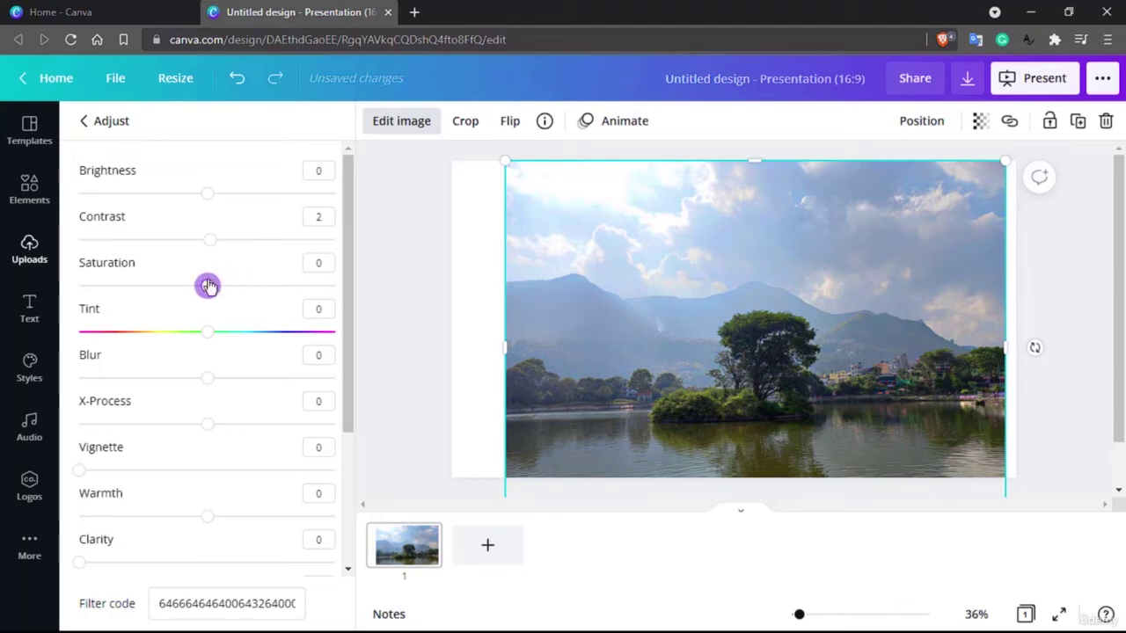
Step: Set the photo's contrast to -2, and try a tint of -77 before returning the tint to 0
drag(209, 195, 207, 251)
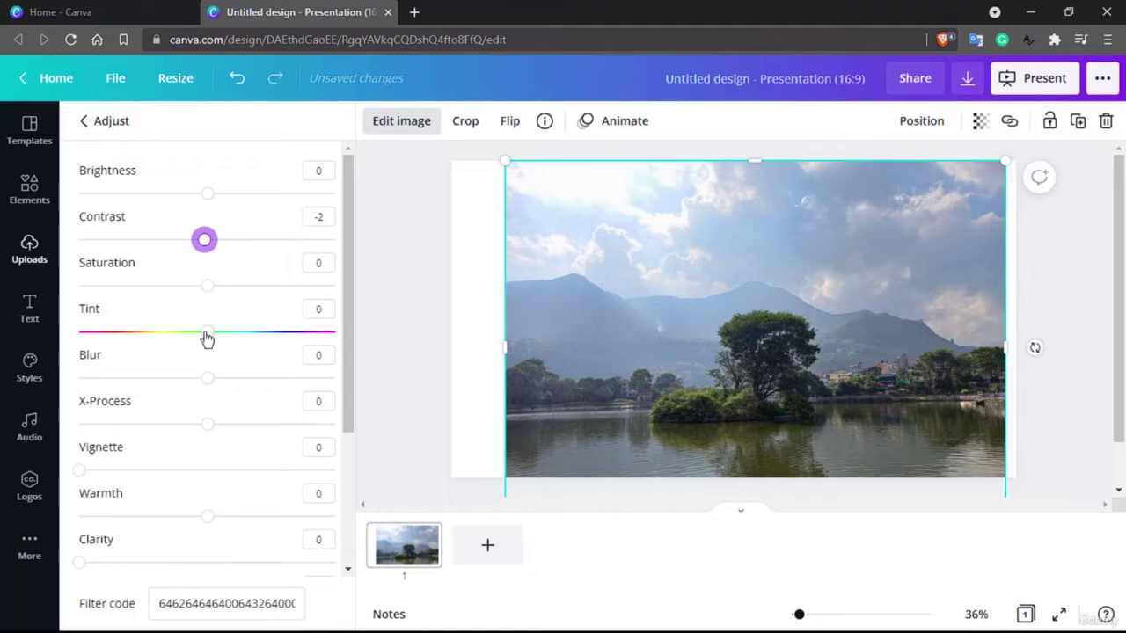
drag(207, 339, 109, 337)
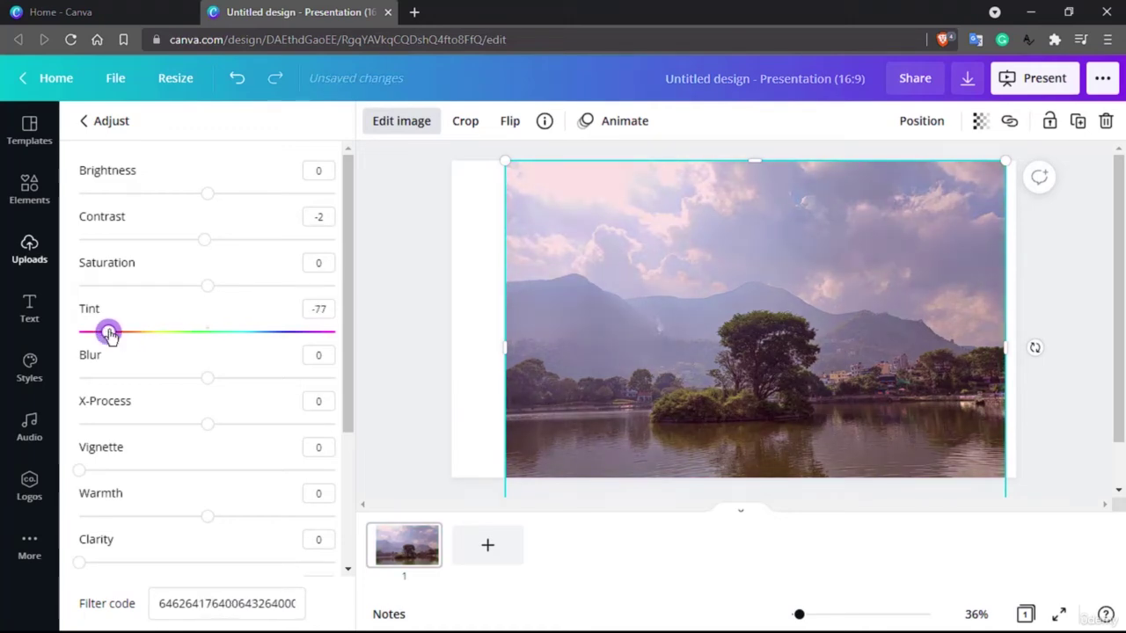
drag(110, 335, 206, 334)
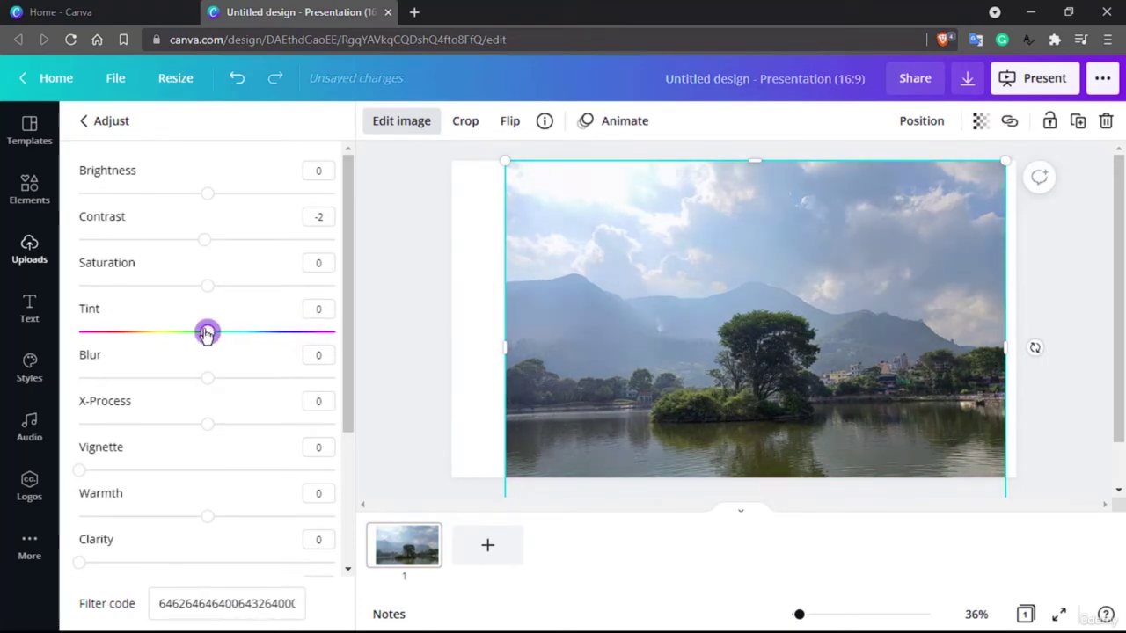
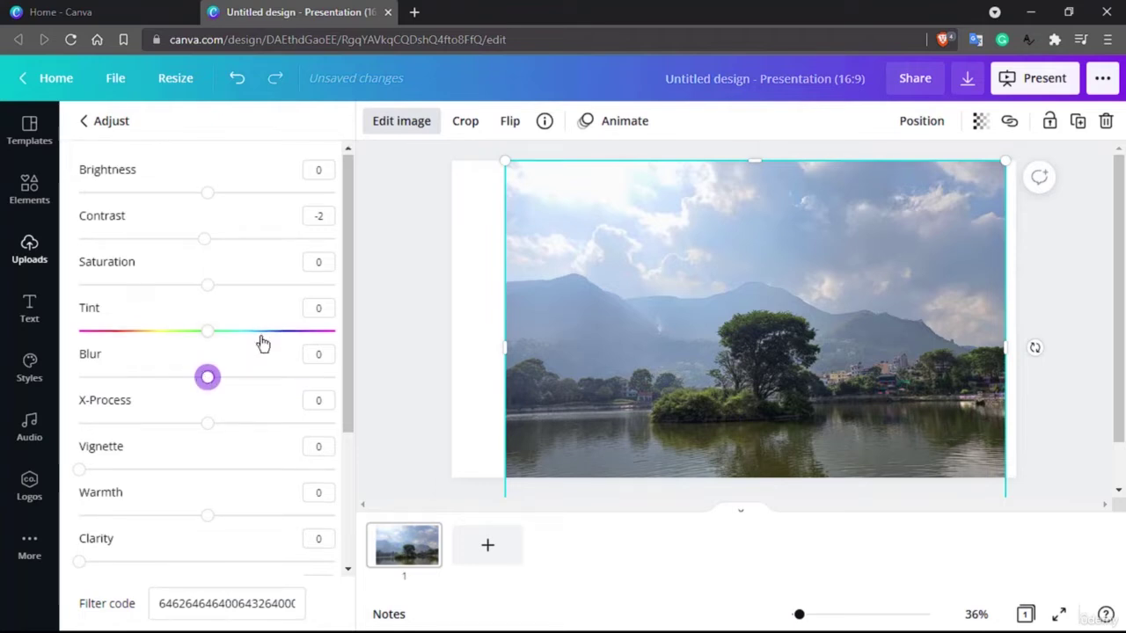
Step: Try out the X-Process and vignette adjustments on the lake photo, returning both to 0
scroll(263, 343, down, 1)
mouse_move(203, 350)
mouse_down()
mouse_move(302, 349)
mouse_move(63, 352)
mouse_move(194, 341)
mouse_move(78, 343)
mouse_move(324, 351)
mouse_move(81, 345)
mouse_move(208, 343)
mouse_up()
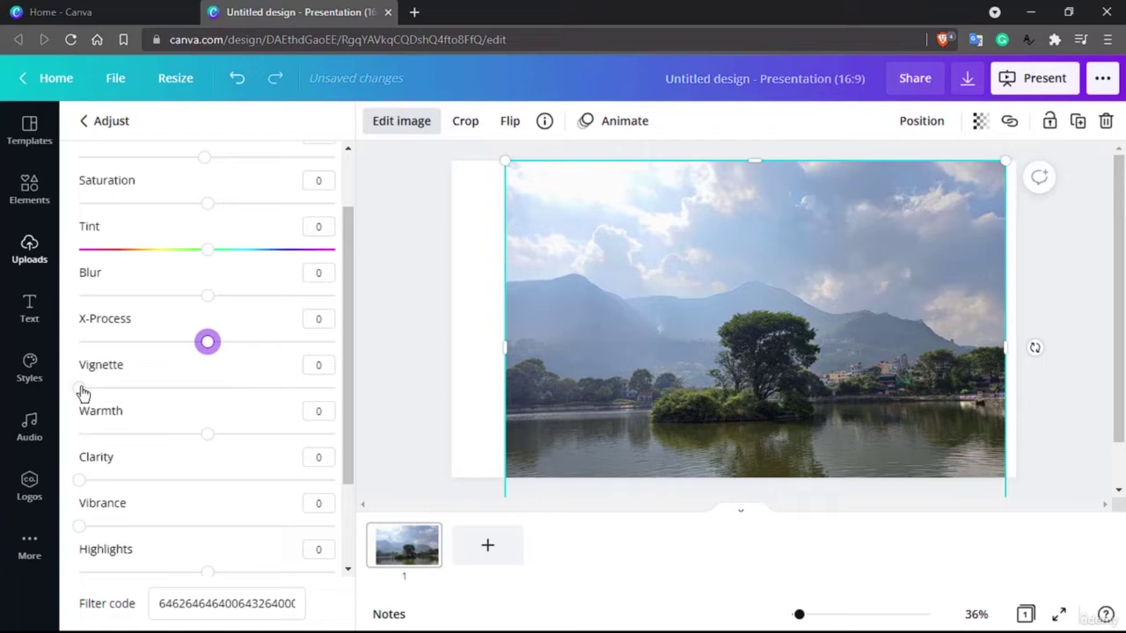
drag(81, 387, 3, 387)
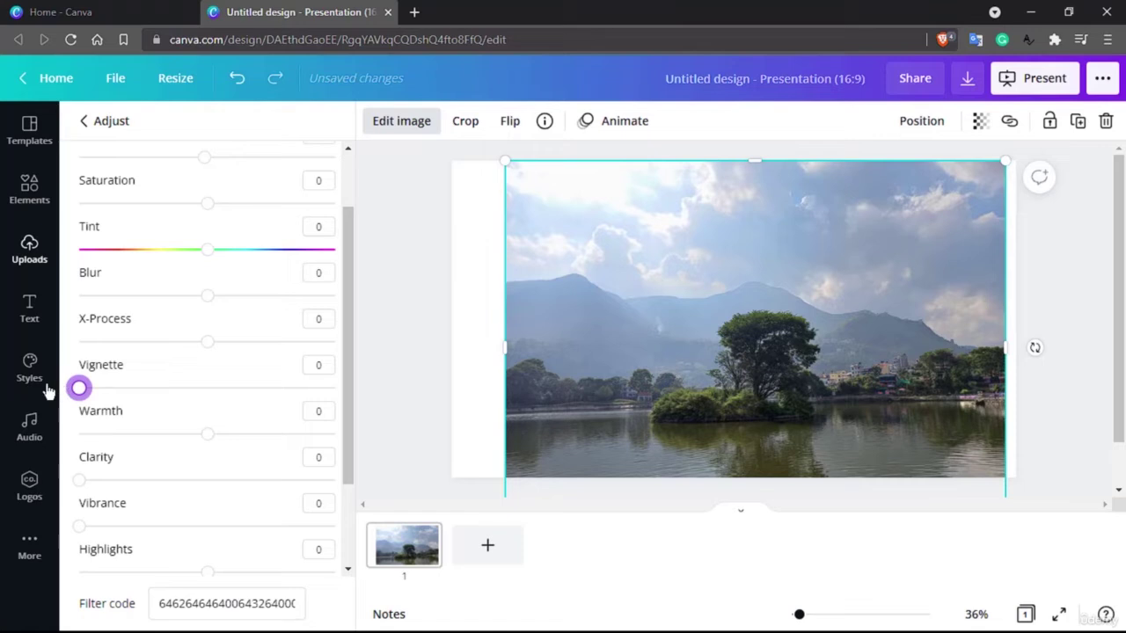
drag(48, 389, 78, 390)
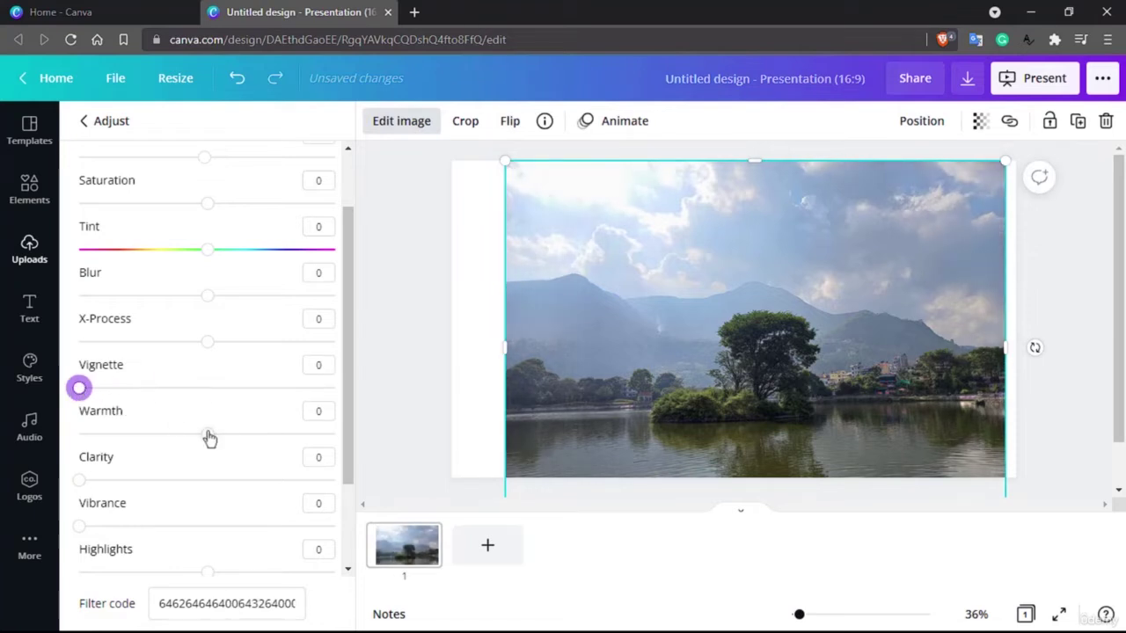
Step: Set the photo's warmth to -2 and try out clarity and vibrance, leaving both at 0
mouse_move(208, 435)
mouse_down()
mouse_move(309, 431)
mouse_move(67, 435)
mouse_move(310, 431)
mouse_move(57, 427)
mouse_move(199, 432)
mouse_up()
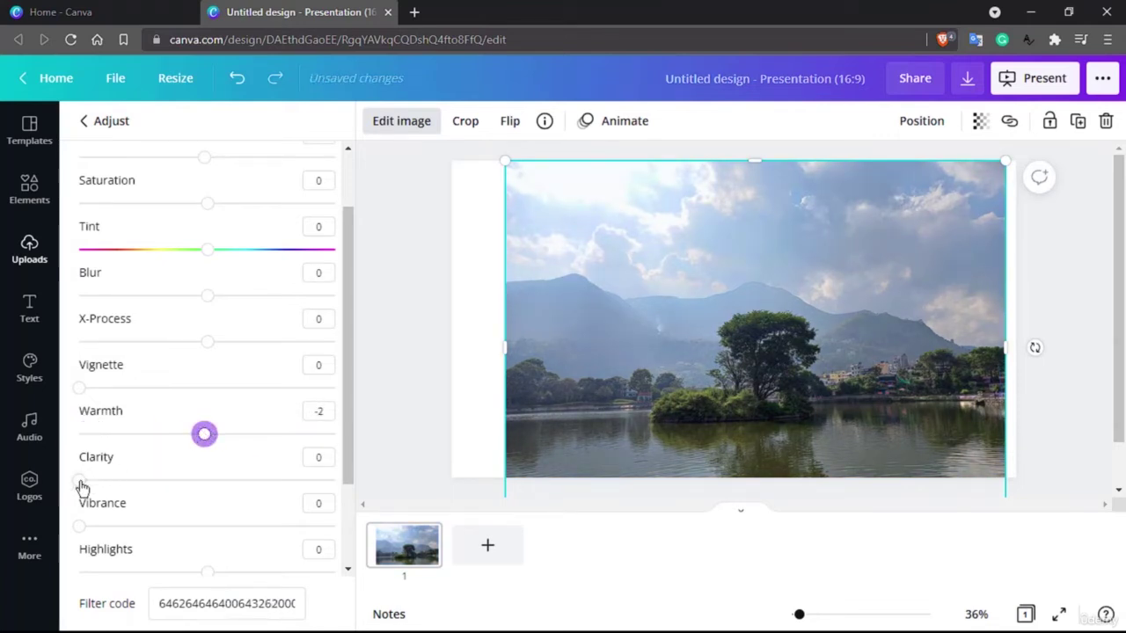
mouse_move(80, 486)
mouse_down()
mouse_move(302, 481)
mouse_move(72, 485)
mouse_up()
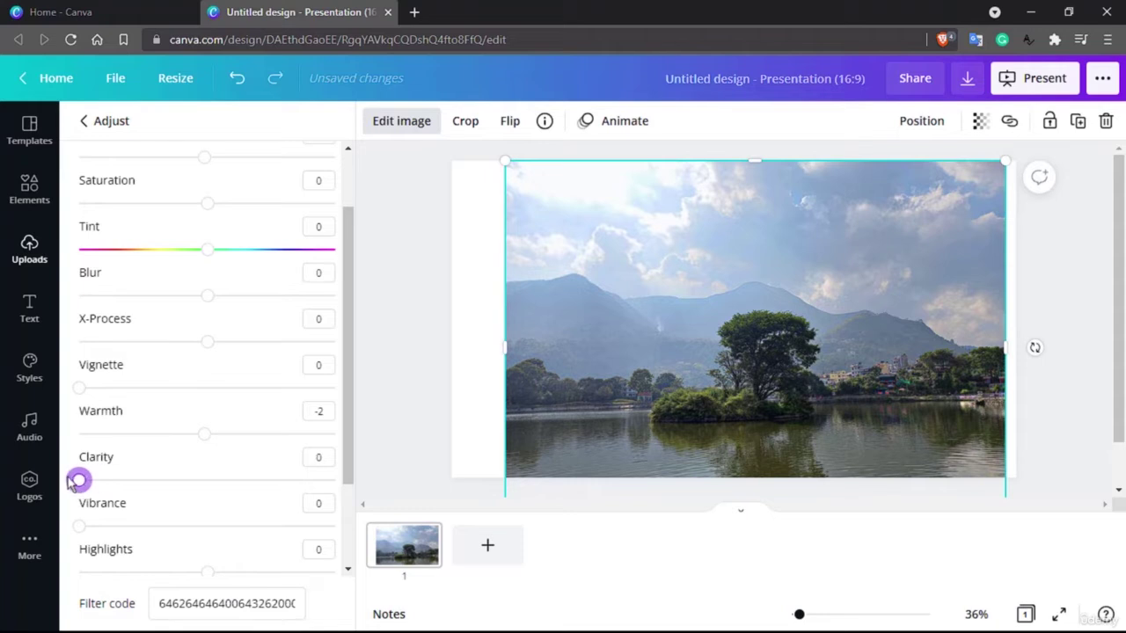
scroll(79, 458, down, 2)
mouse_move(82, 406)
mouse_down()
mouse_move(309, 419)
mouse_move(163, 410)
mouse_move(304, 405)
mouse_move(113, 414)
mouse_move(244, 417)
mouse_move(159, 422)
mouse_move(144, 422)
mouse_move(146, 406)
mouse_move(79, 406)
mouse_up()
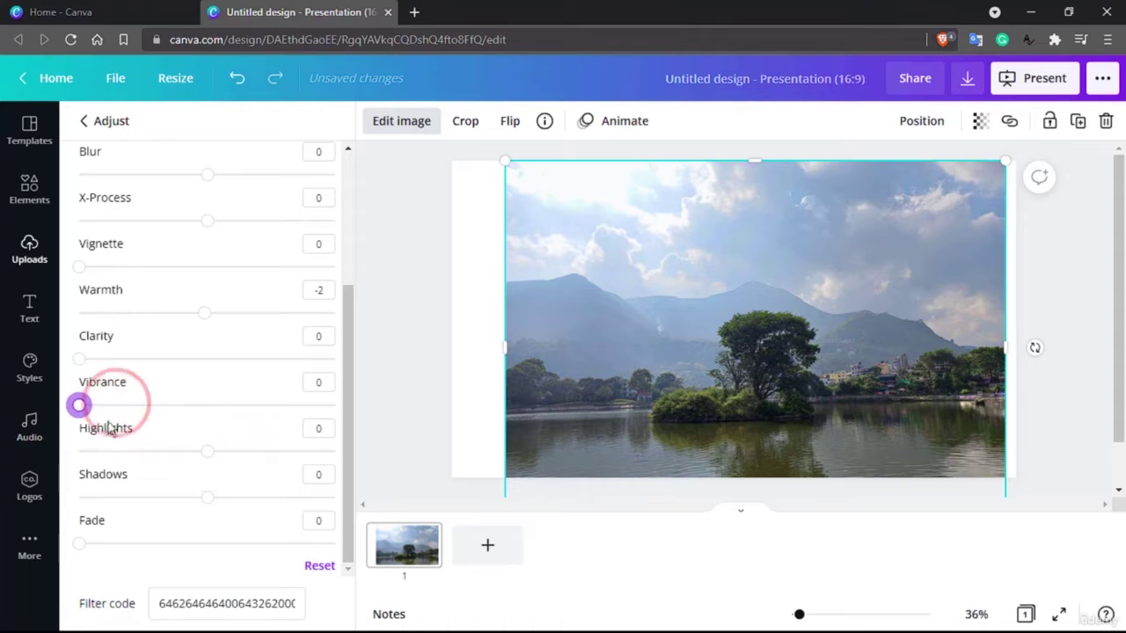
Step: Try highlights of -23 and 23 on the lake photo, and settle the highlights at -2
drag(212, 453, 184, 451)
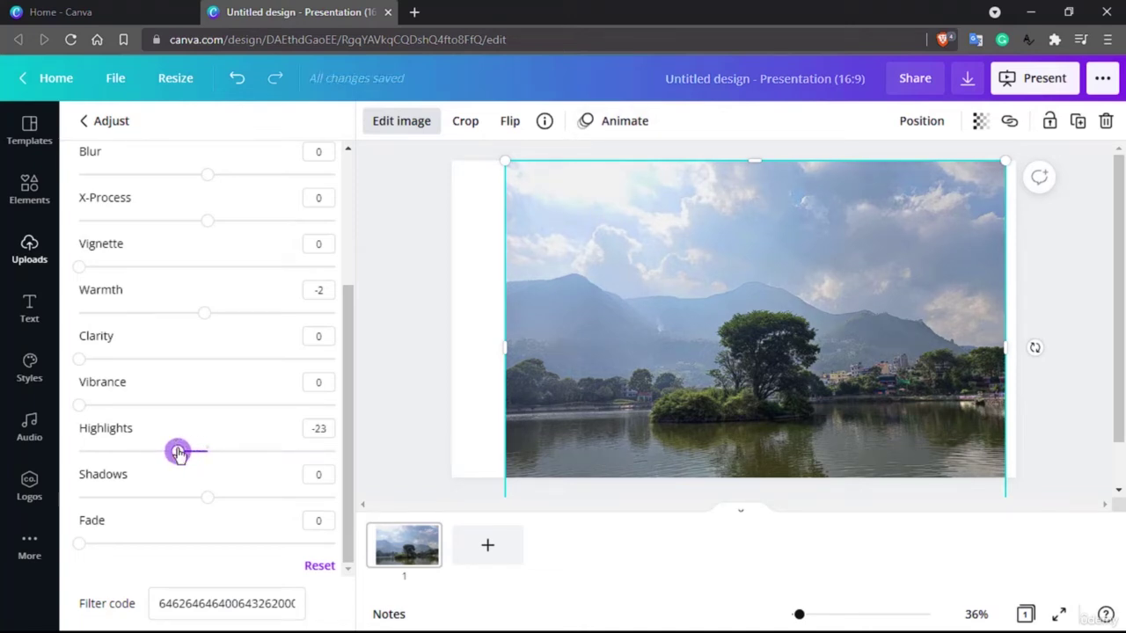
drag(191, 454, 251, 450)
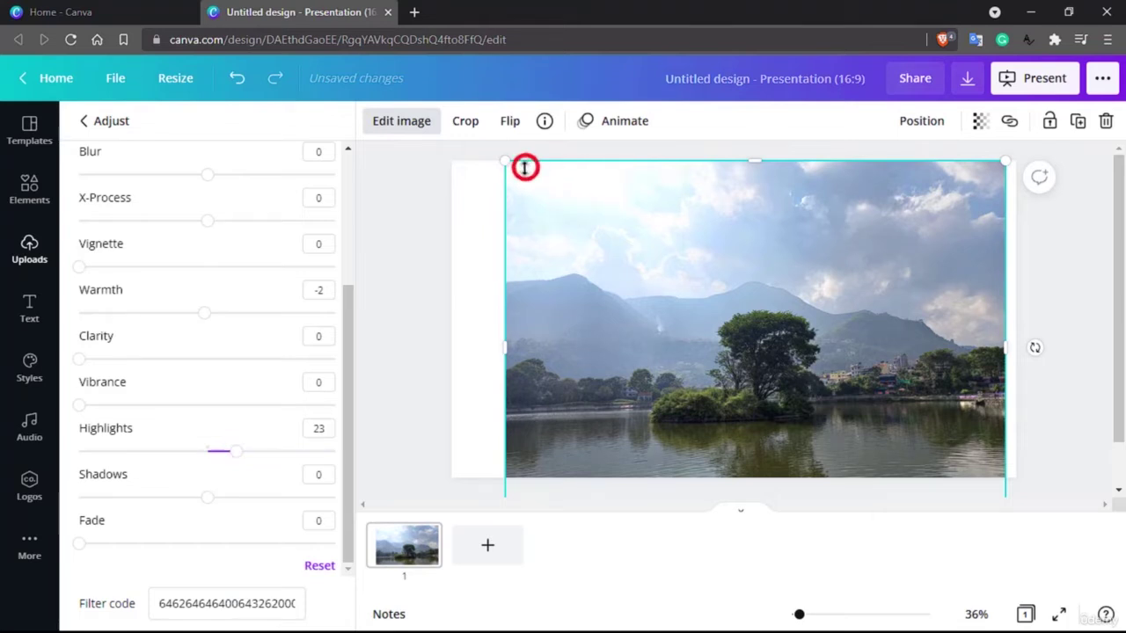
drag(236, 452, 176, 464)
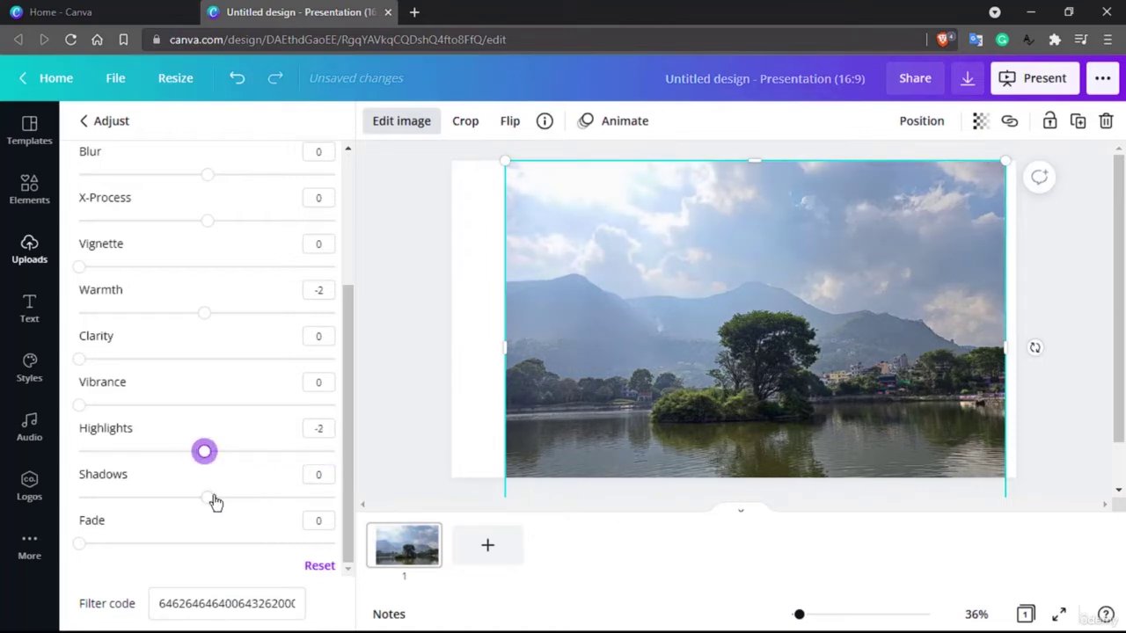
Step: Try shadows of -100, set the shadows to 2, and try out a fade of up to 18
drag(208, 499, 79, 489)
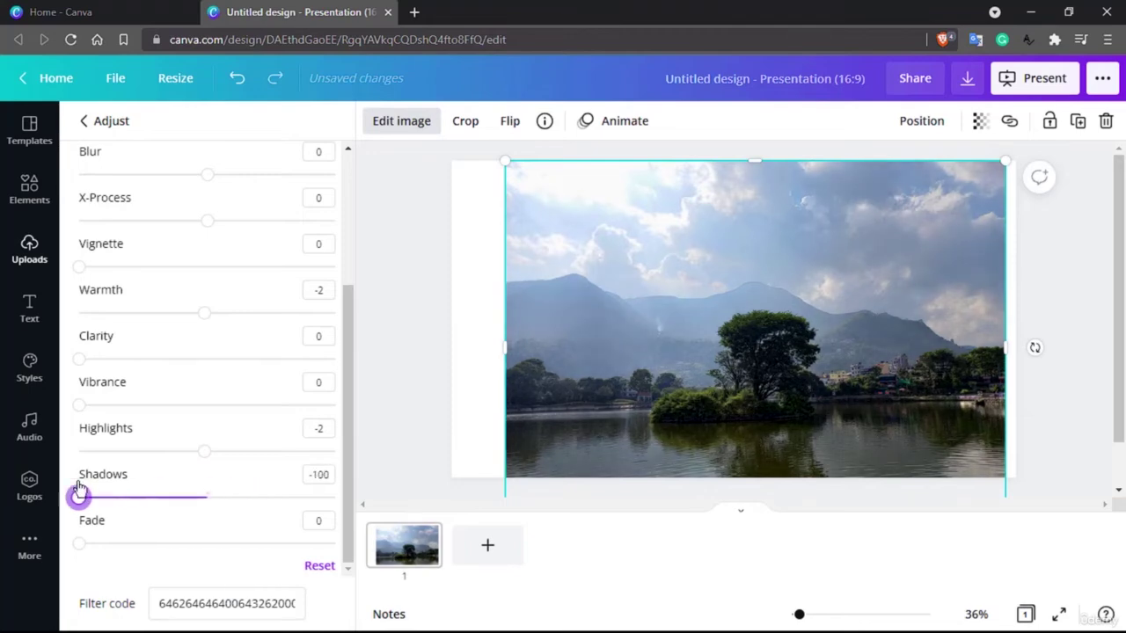
drag(253, 488, 220, 508)
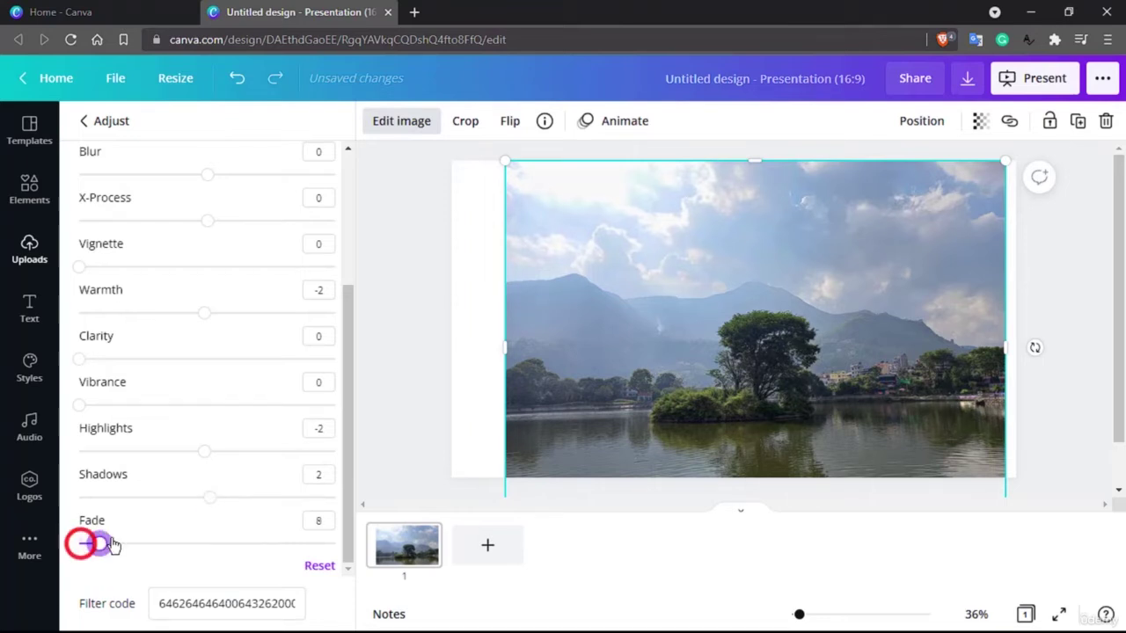
mouse_move(113, 546)
mouse_down()
mouse_move(304, 543)
mouse_move(78, 542)
mouse_move(184, 544)
mouse_move(281, 520)
mouse_move(78, 543)
mouse_move(271, 543)
mouse_move(102, 546)
mouse_up()
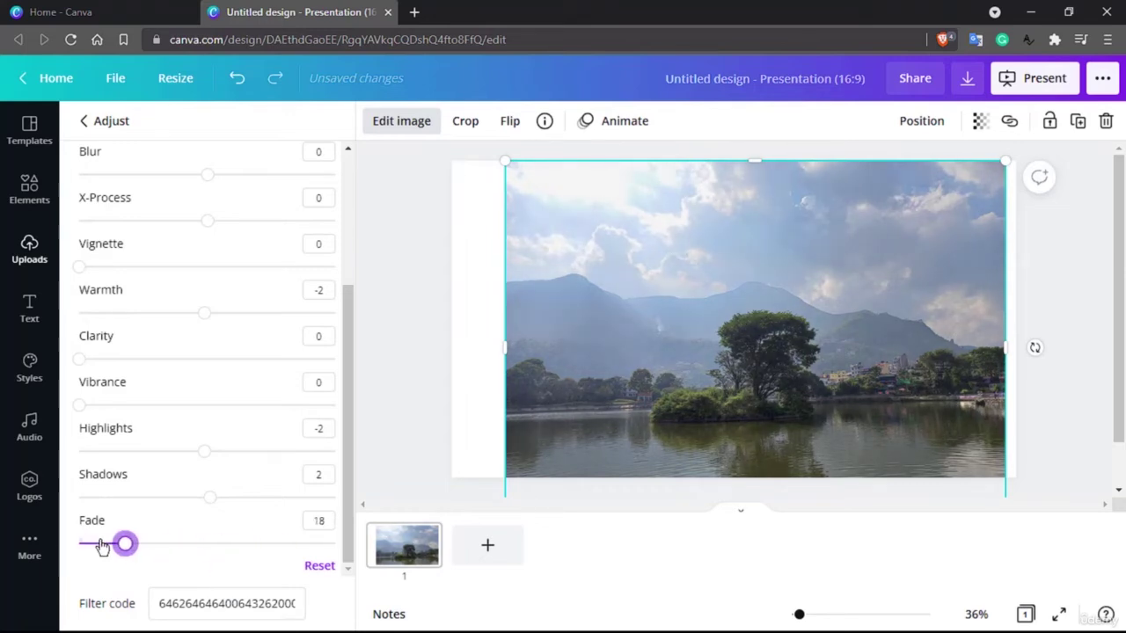
Step: Open the complete filter collection and try the Epic, Festive, Solar, Afterglow, Summer and Selfie filters on the lake photo
click(90, 121)
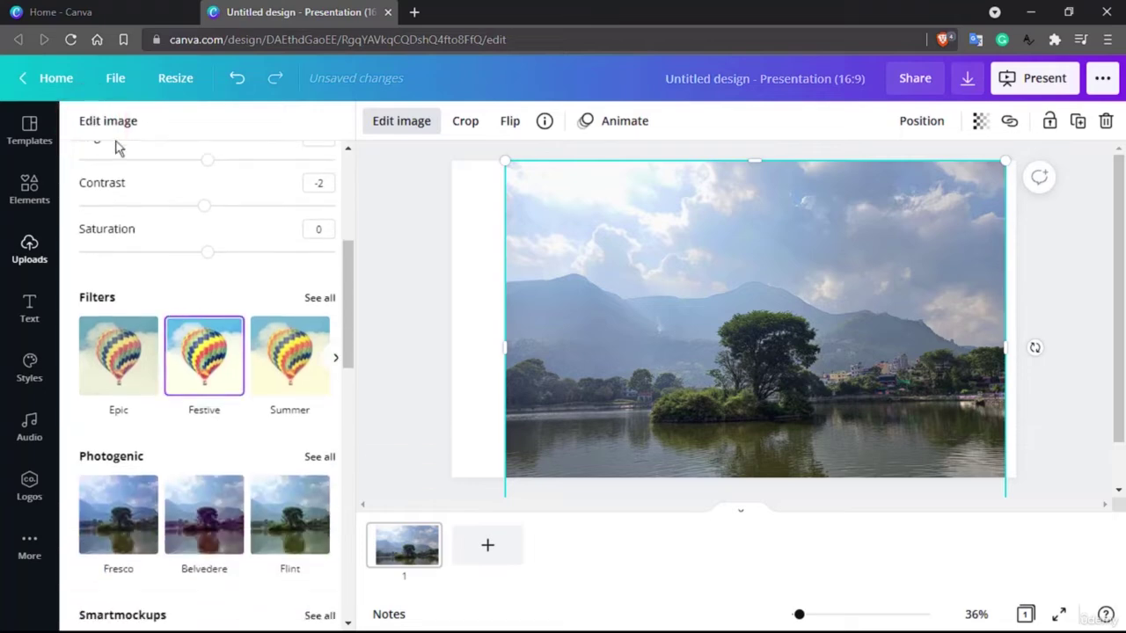
click(320, 297)
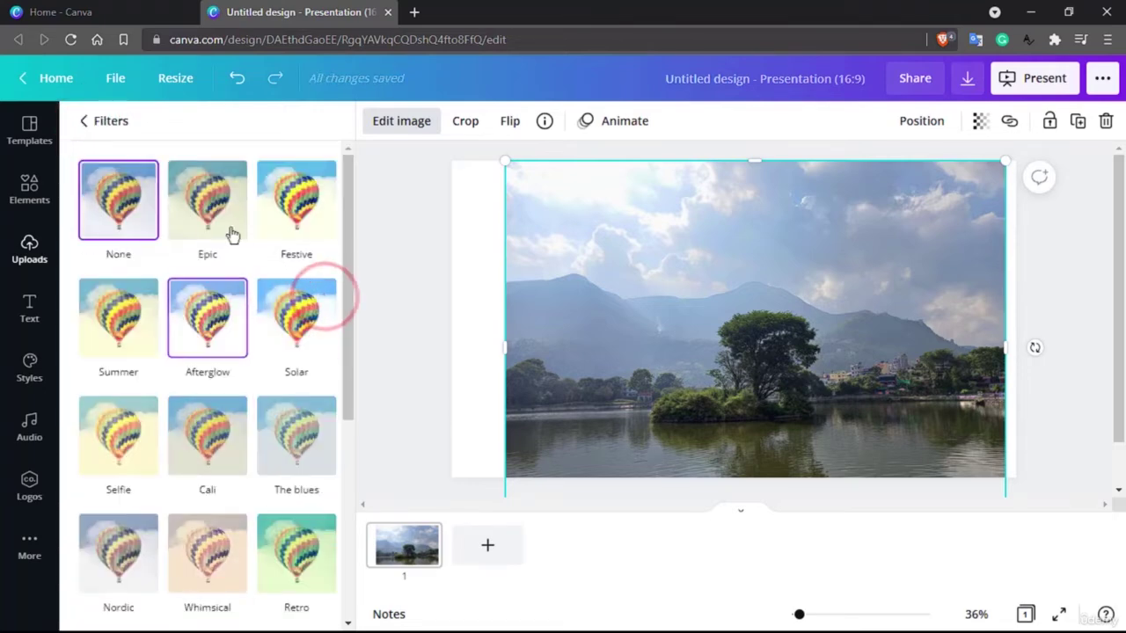
click(208, 215)
click(298, 202)
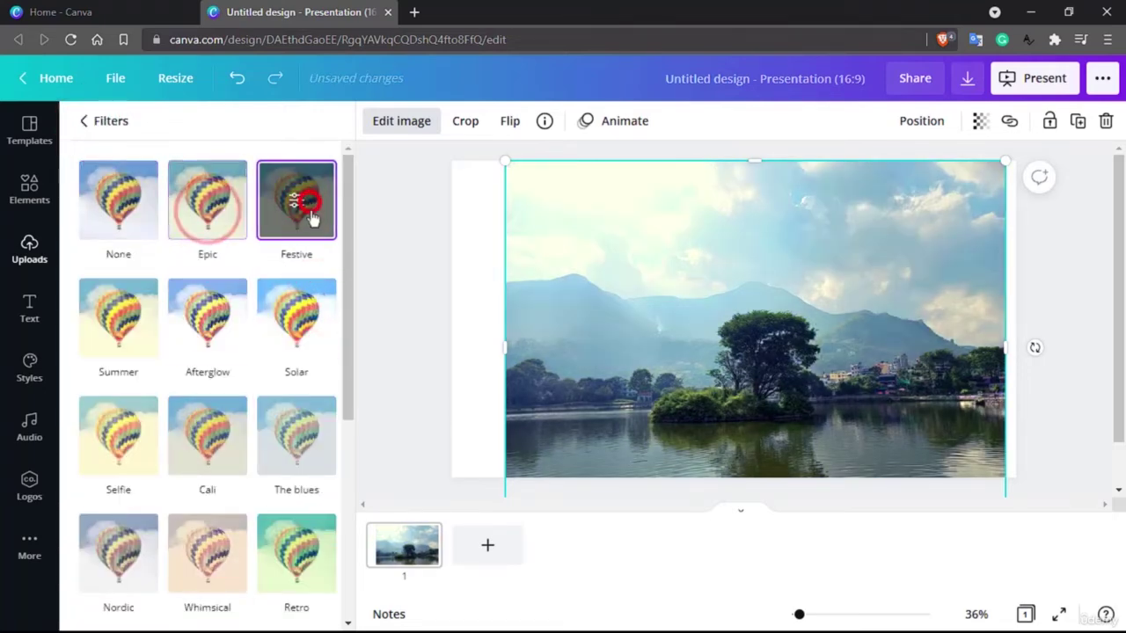
click(314, 287)
click(233, 319)
click(115, 313)
click(114, 451)
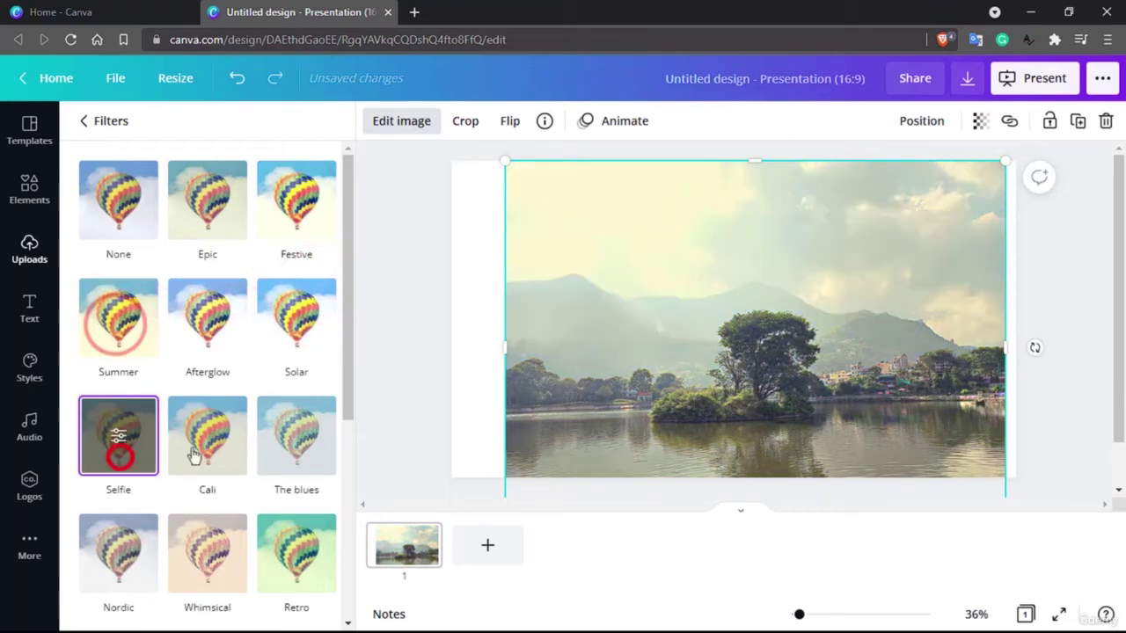
Step: Try the Cali filter on the lake photo, view its intensity control and return to the filter collection
click(209, 446)
click(204, 431)
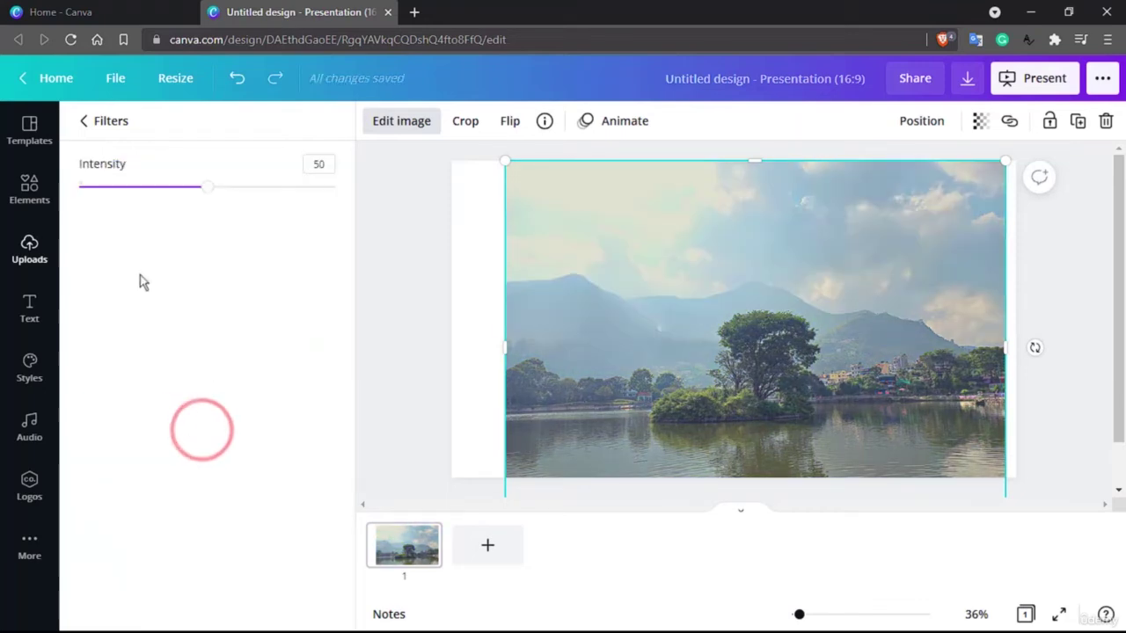
click(80, 122)
scroll(256, 405, down, 5)
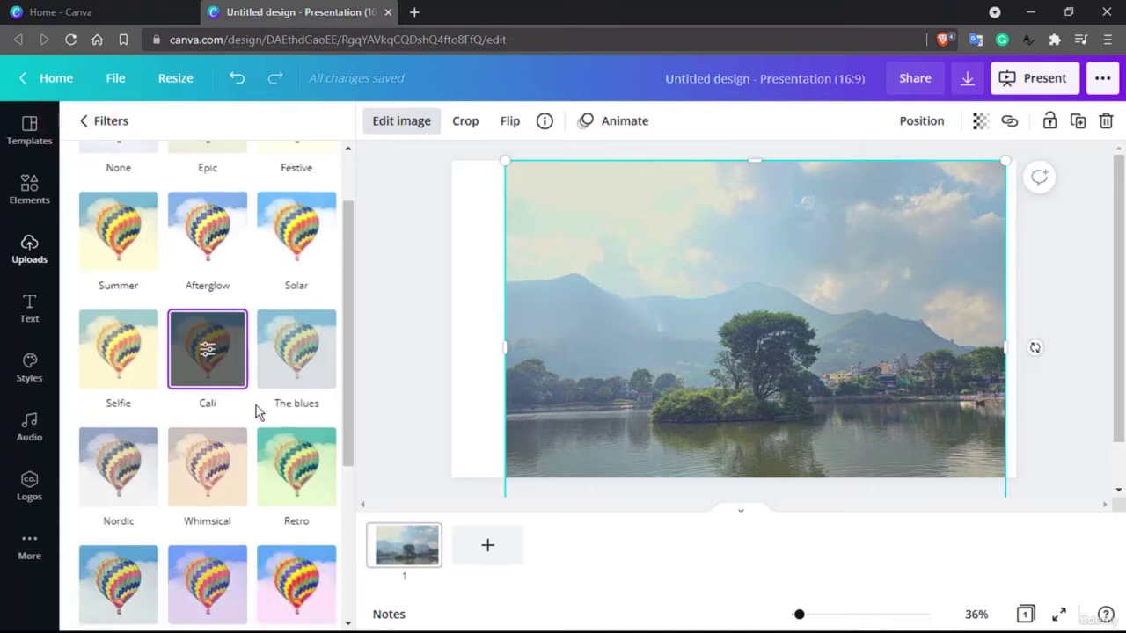
Step: Try the Dare filter on the lake photo, experiment with its intensity and return to the filter collection
click(118, 425)
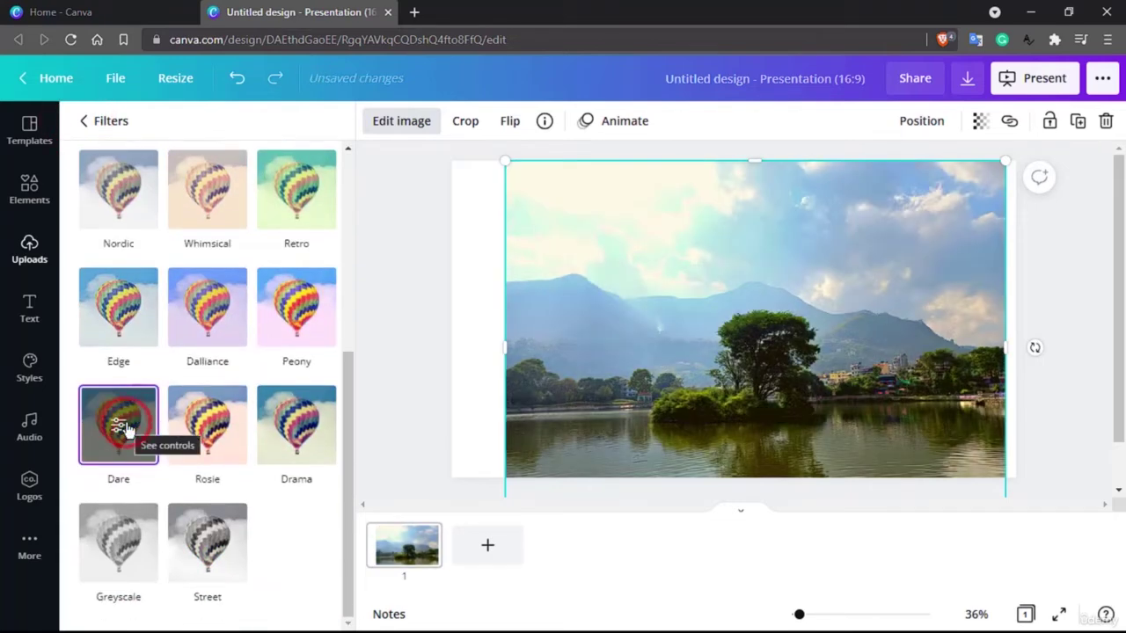
click(118, 426)
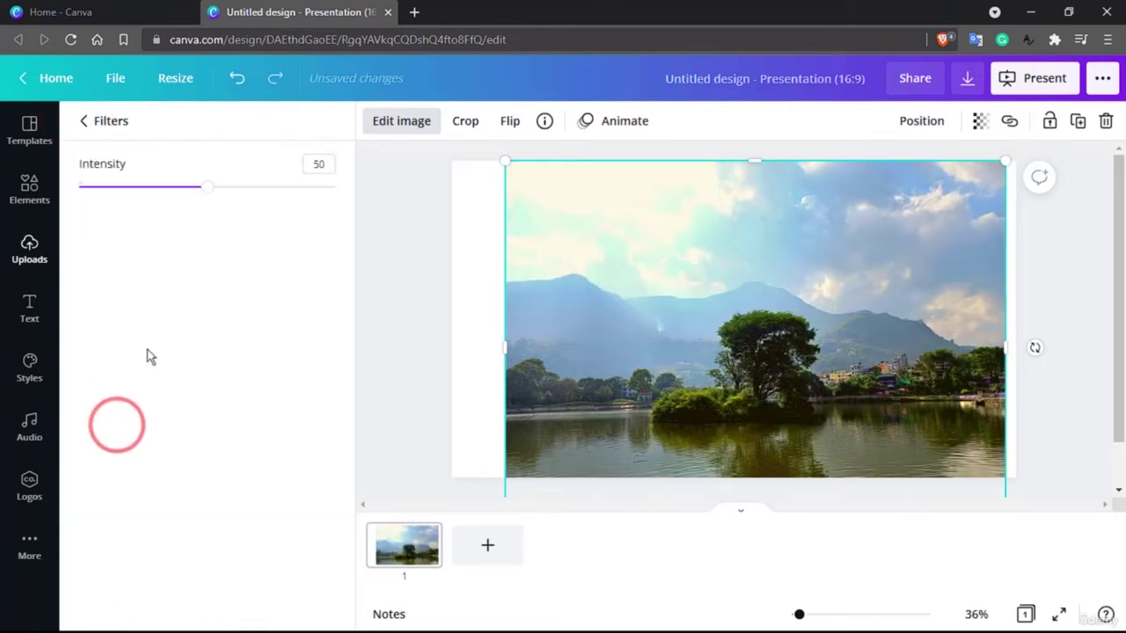
drag(231, 192, 205, 212)
click(86, 122)
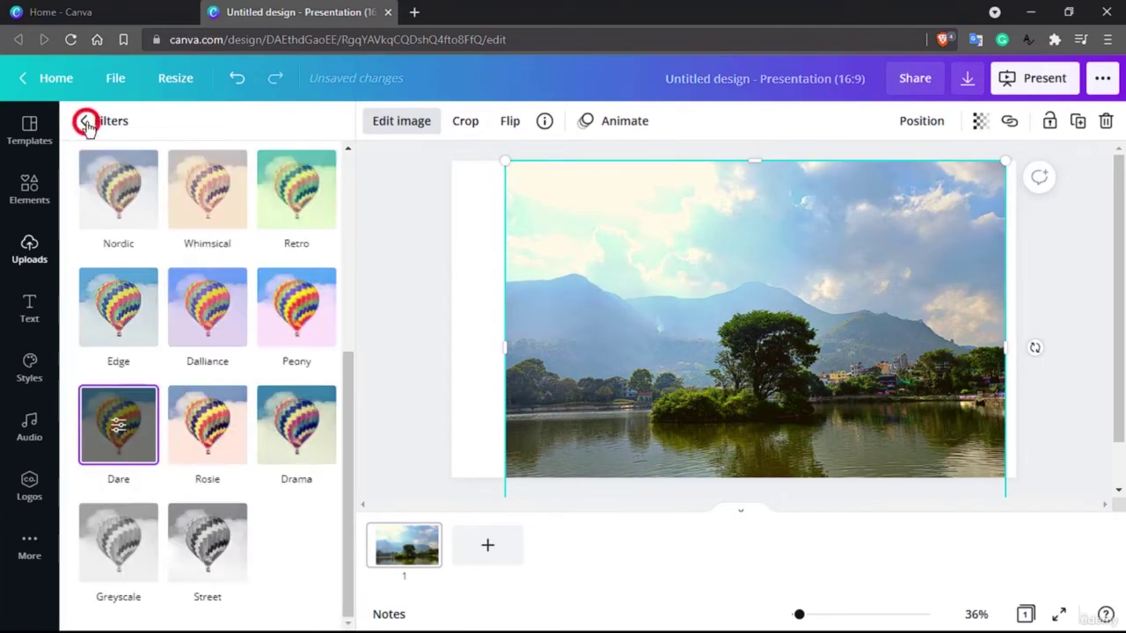
Step: Apply the Greyscale filter to the lake photo at intensity 25 and return to the image editing options down to Photogenic
click(134, 546)
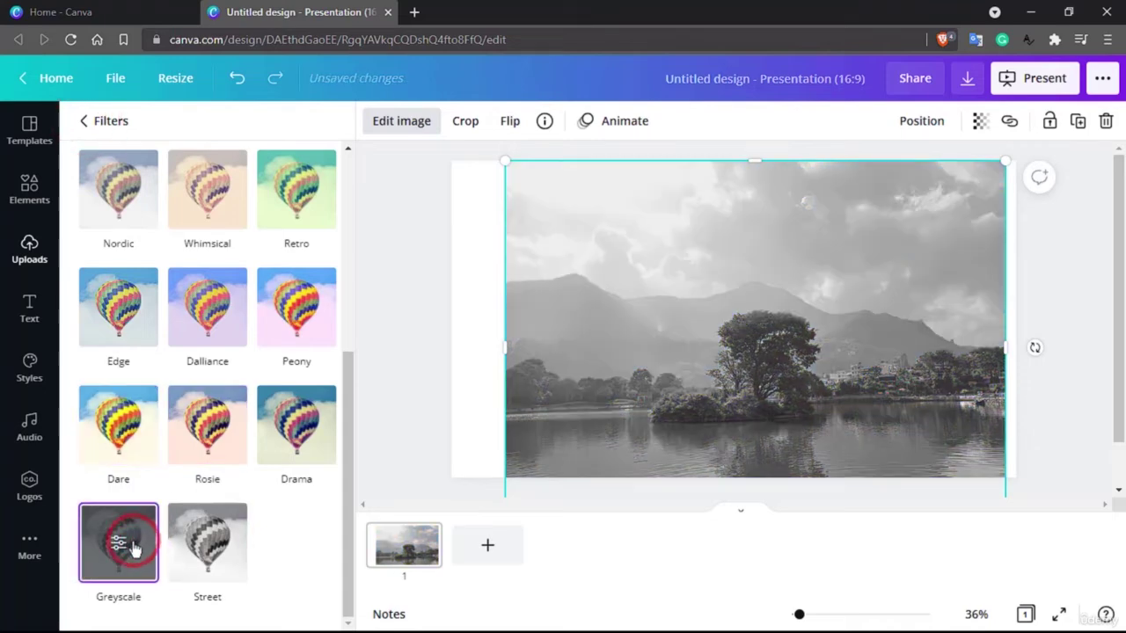
click(119, 544)
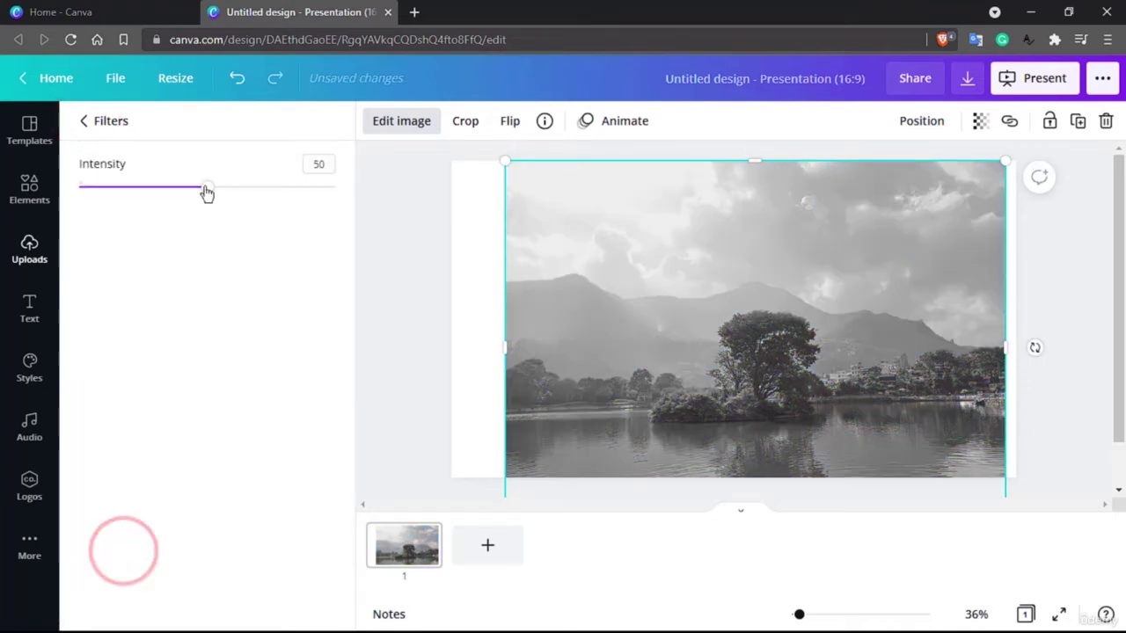
drag(204, 187, 69, 194)
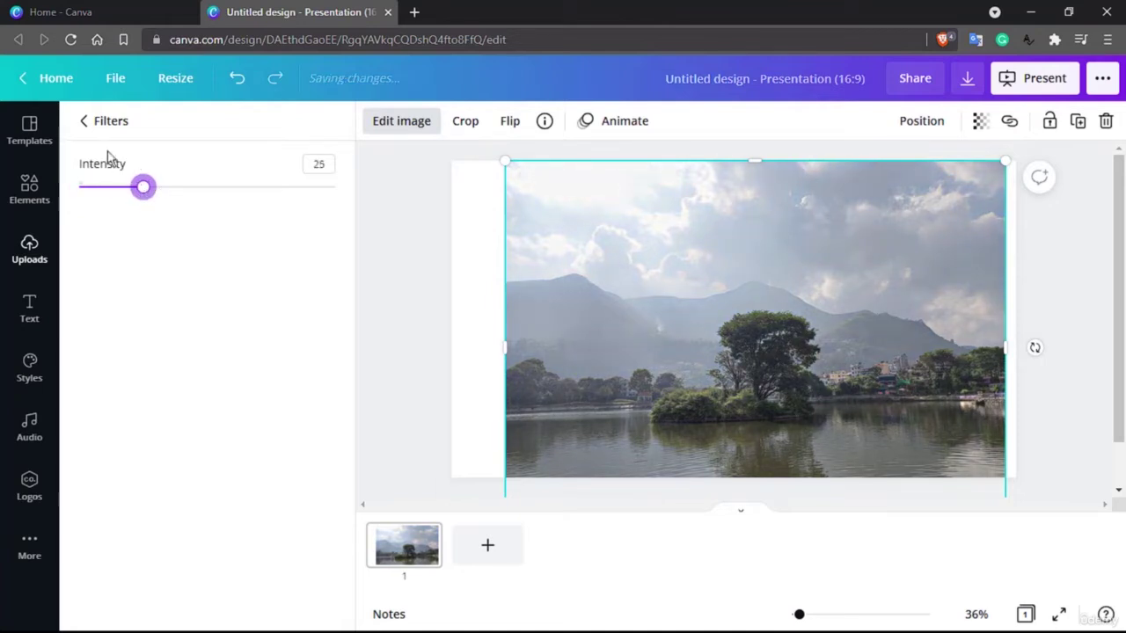
click(84, 123)
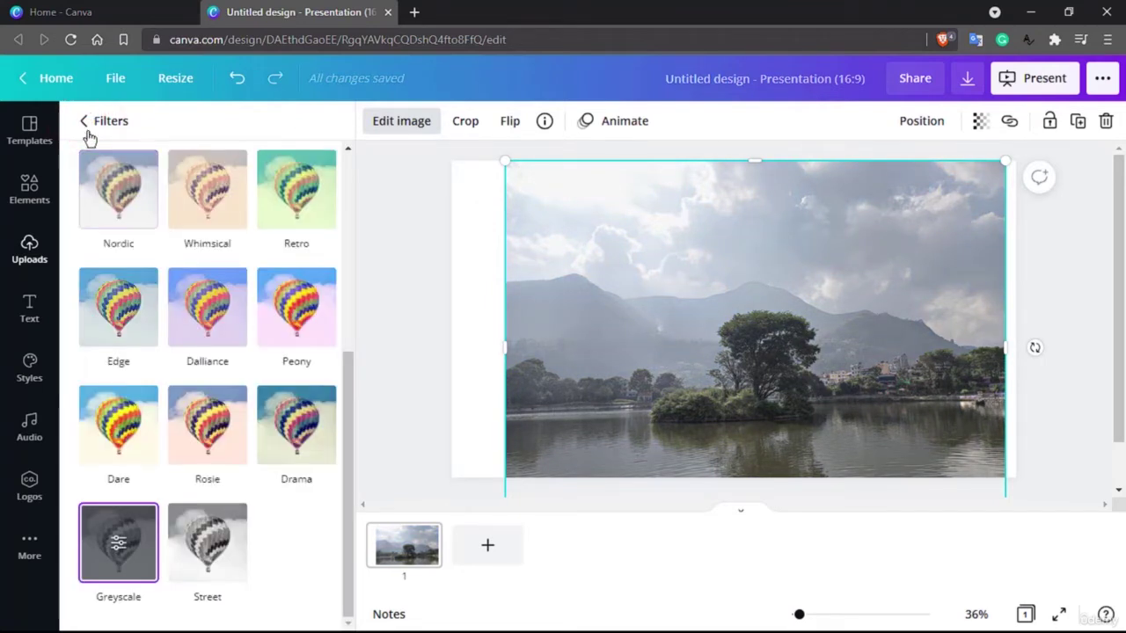
click(85, 125)
scroll(117, 338, down, 3)
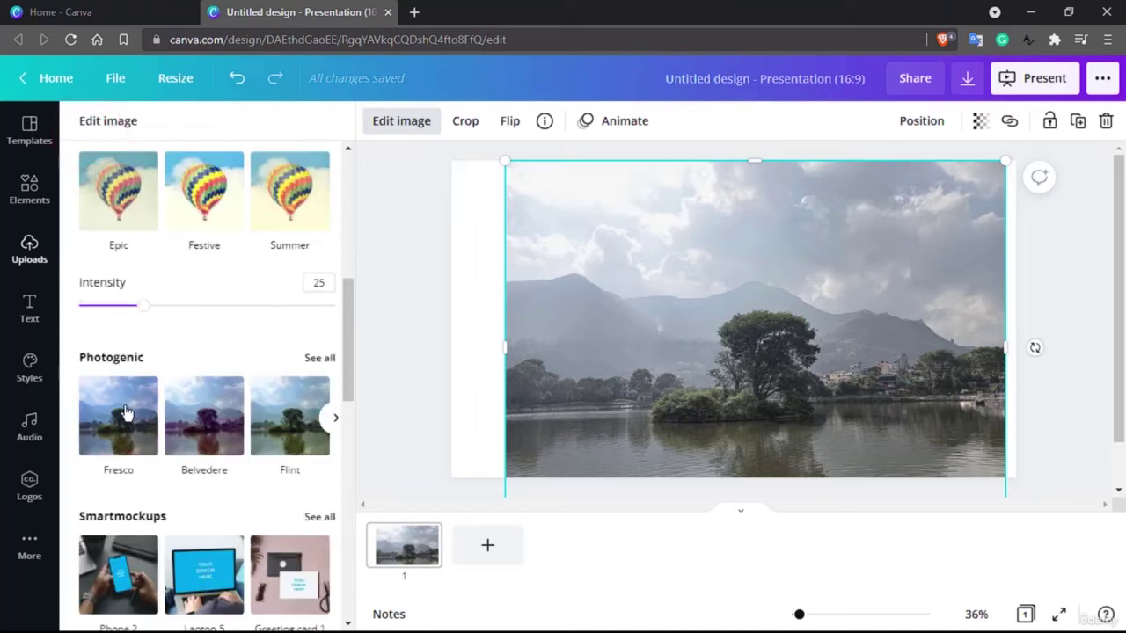
Step: Open the complete Photogenic collection and try the Belvedere effect on the lake photo
click(123, 413)
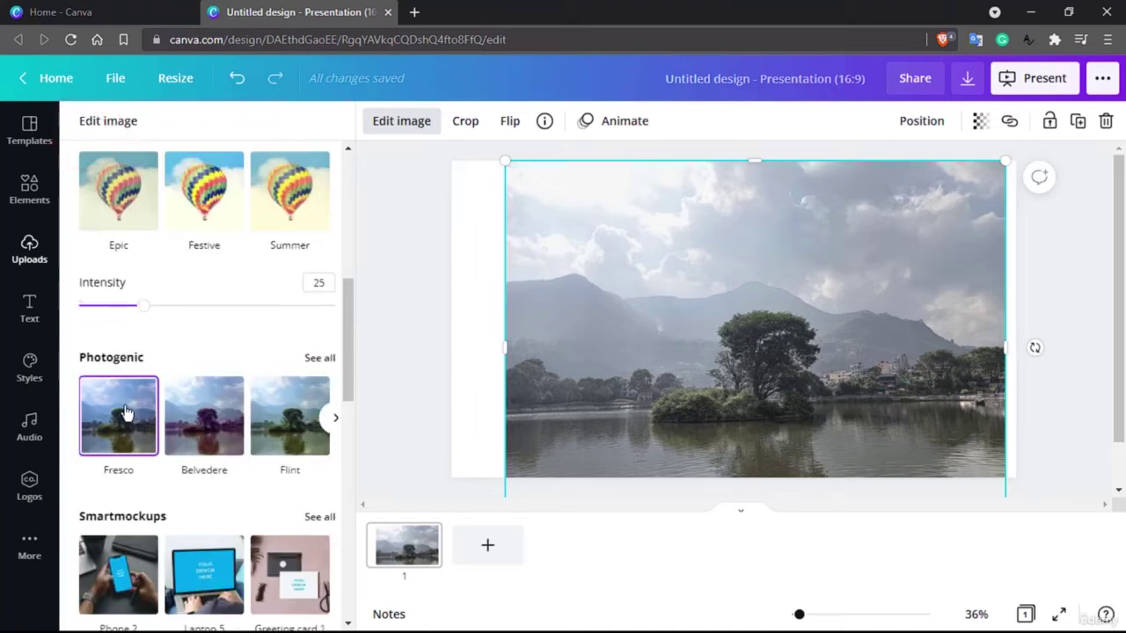
click(318, 361)
click(195, 352)
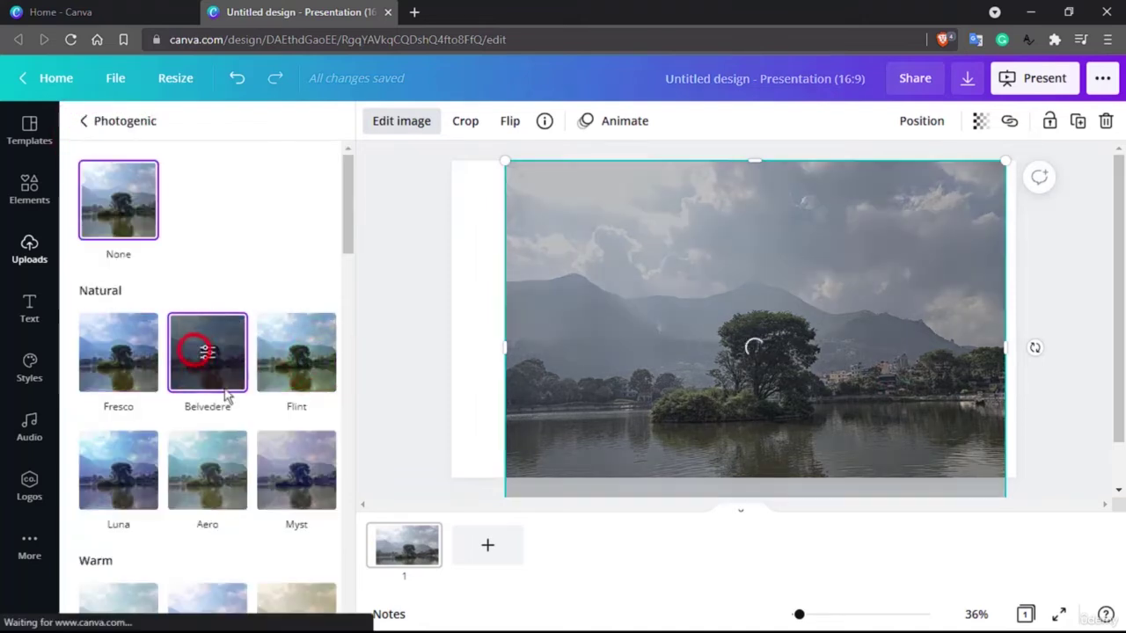
click(294, 470)
scroll(290, 475, down, 4)
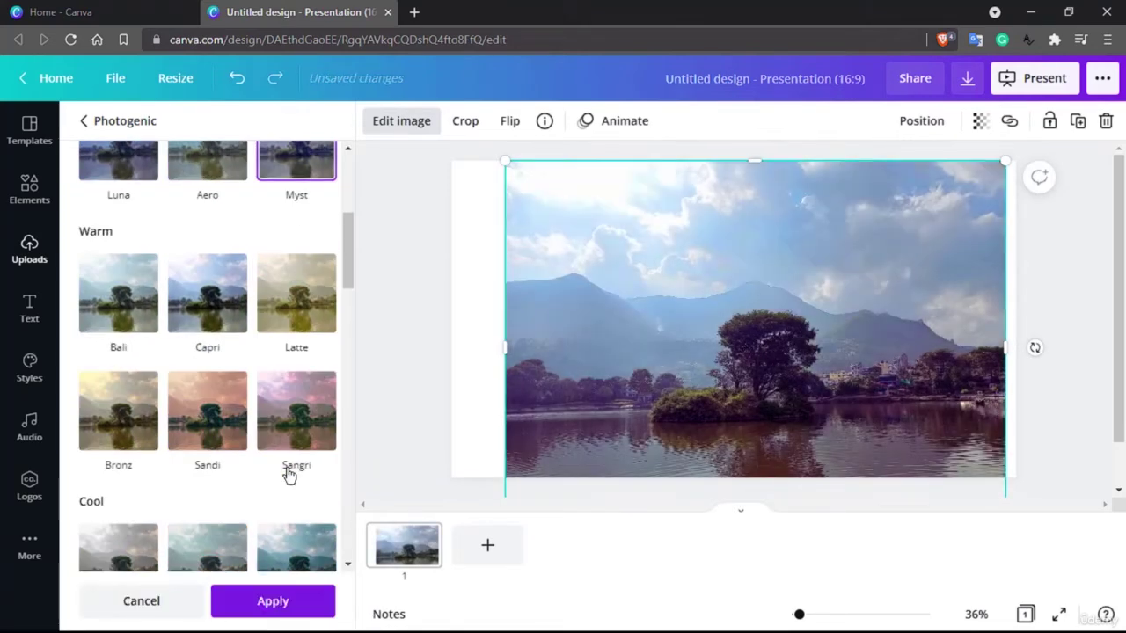
scroll(289, 471, down, 7)
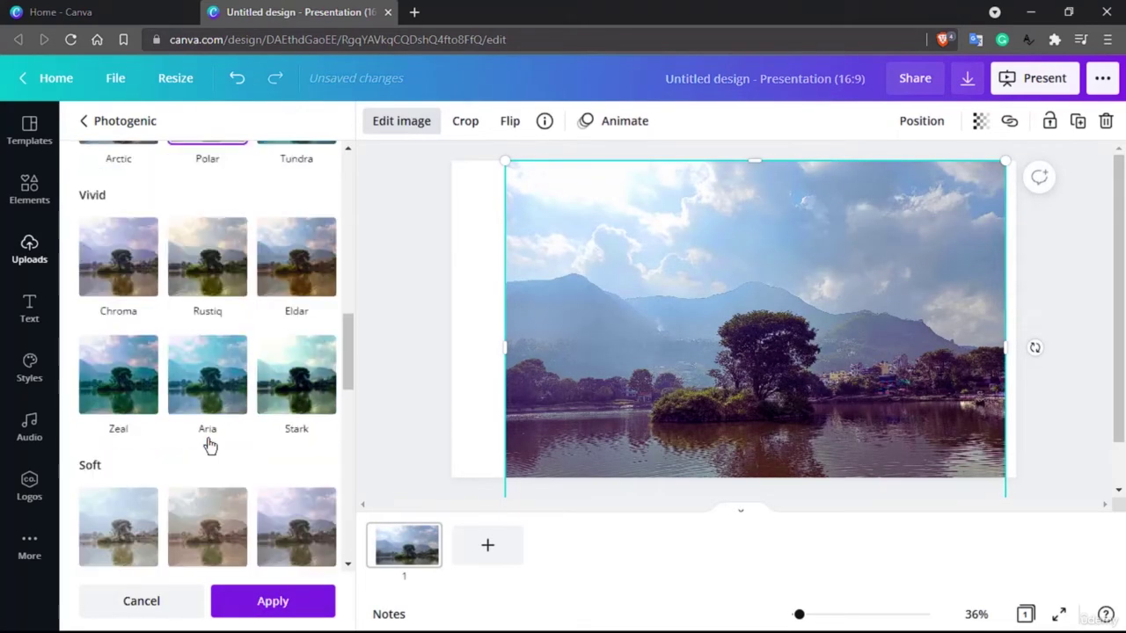
scroll(209, 446, down, 6)
Step: Try the Ink effect from the Mono group on the lake photo
click(227, 490)
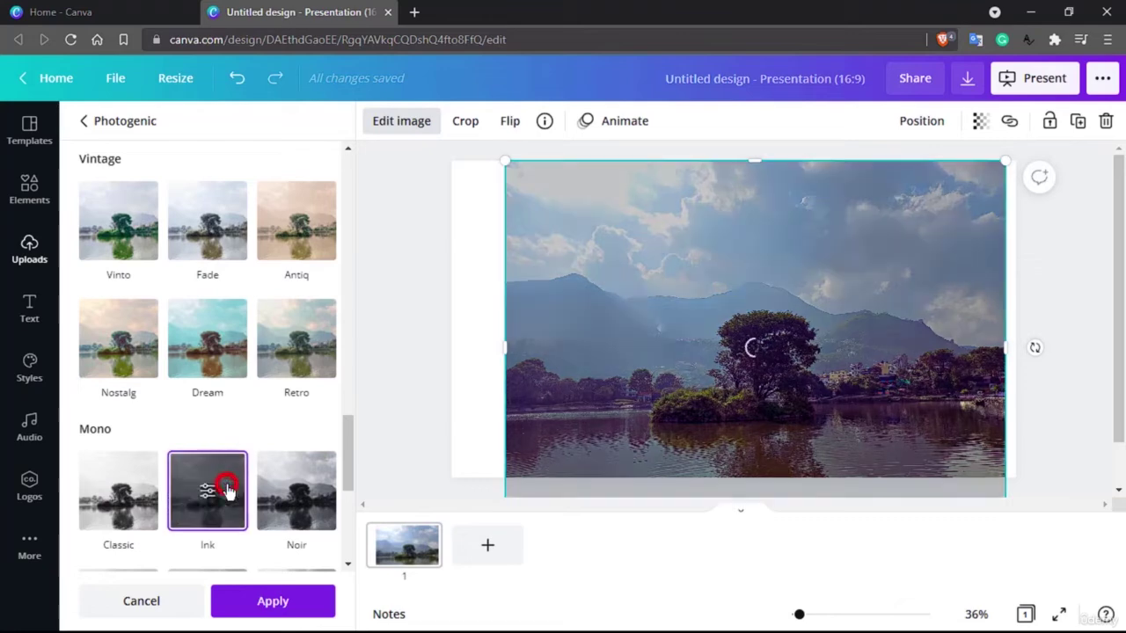
scroll(227, 490, down, 4)
scroll(227, 490, up, 5)
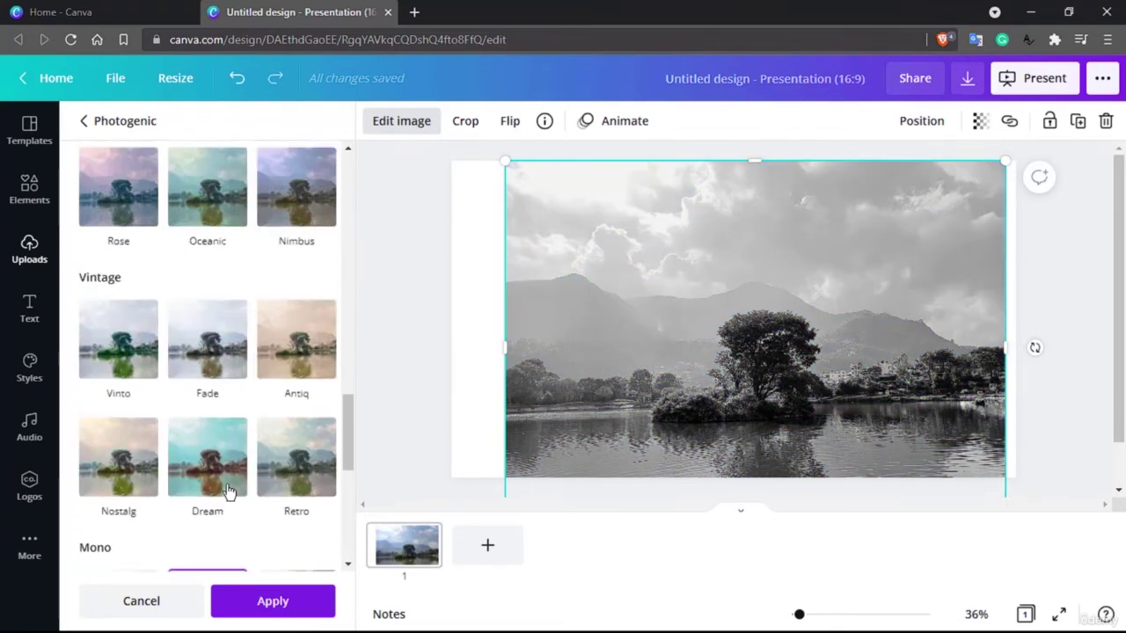
scroll(227, 489, up, 5)
Step: Return to the image editing options and discard the Photogenic effect on the lake photo
click(83, 123)
scroll(84, 127, down, 2)
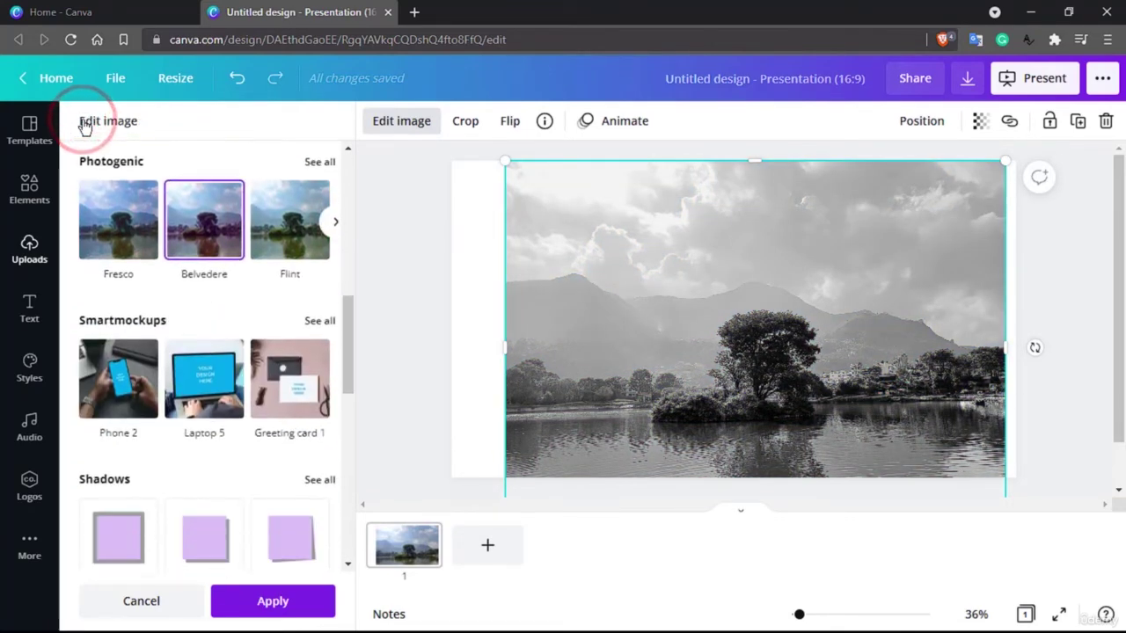
scroll(167, 218, up, 2)
scroll(176, 228, up, 1)
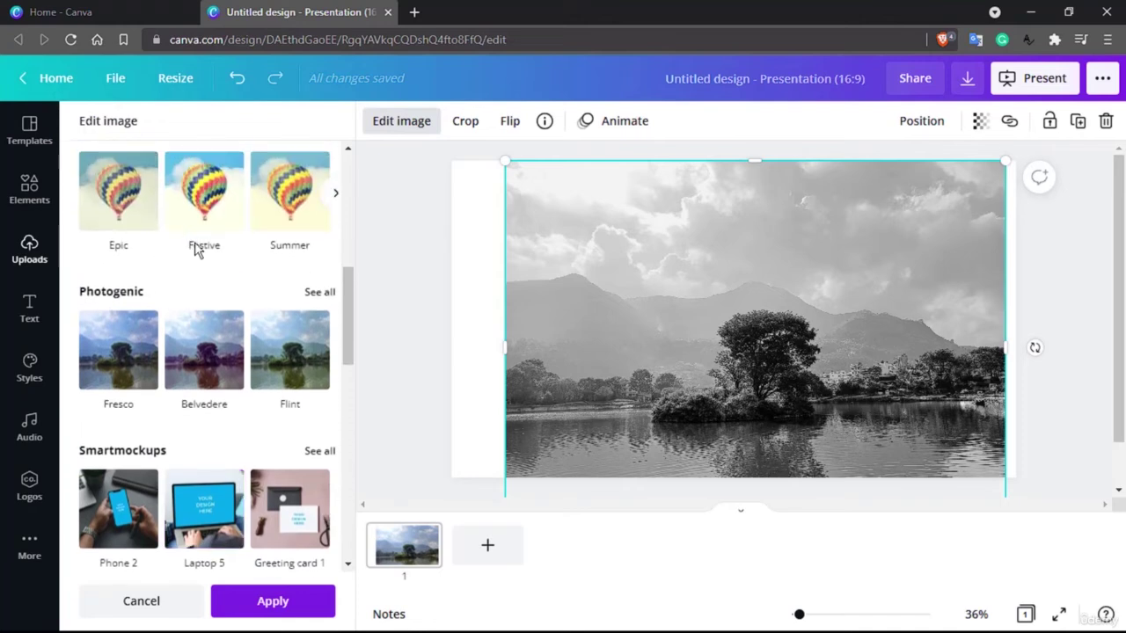
click(125, 601)
scroll(125, 605, up, 2)
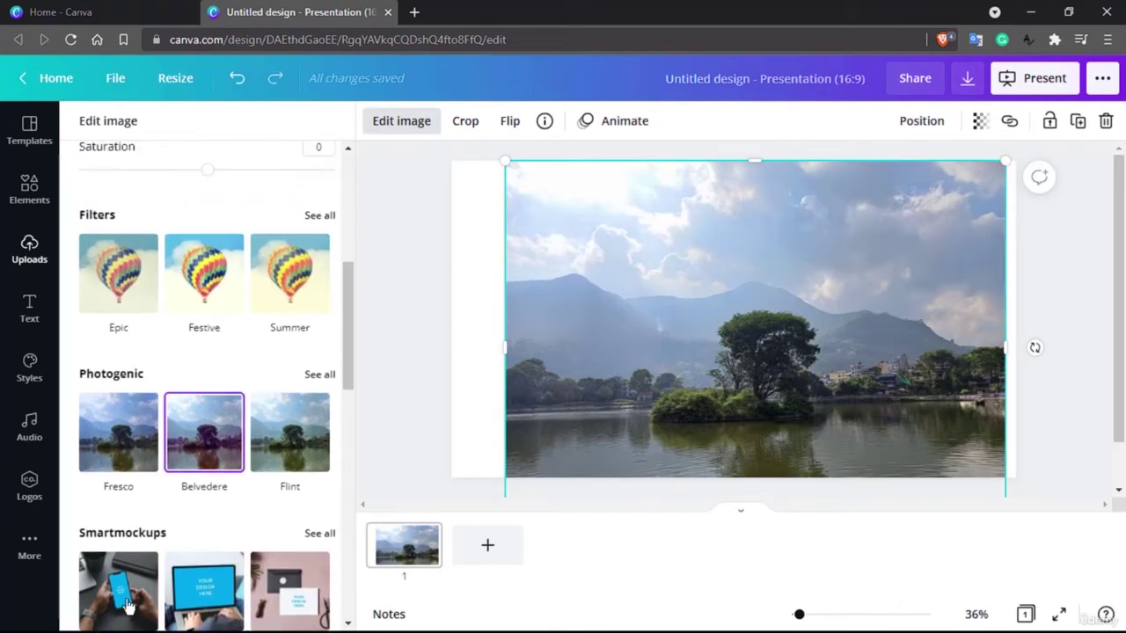
Step: Reopen the complete Photogenic collection and try the Bronz effect from the Warm group on the lake photo
click(318, 375)
scroll(148, 328, down, 5)
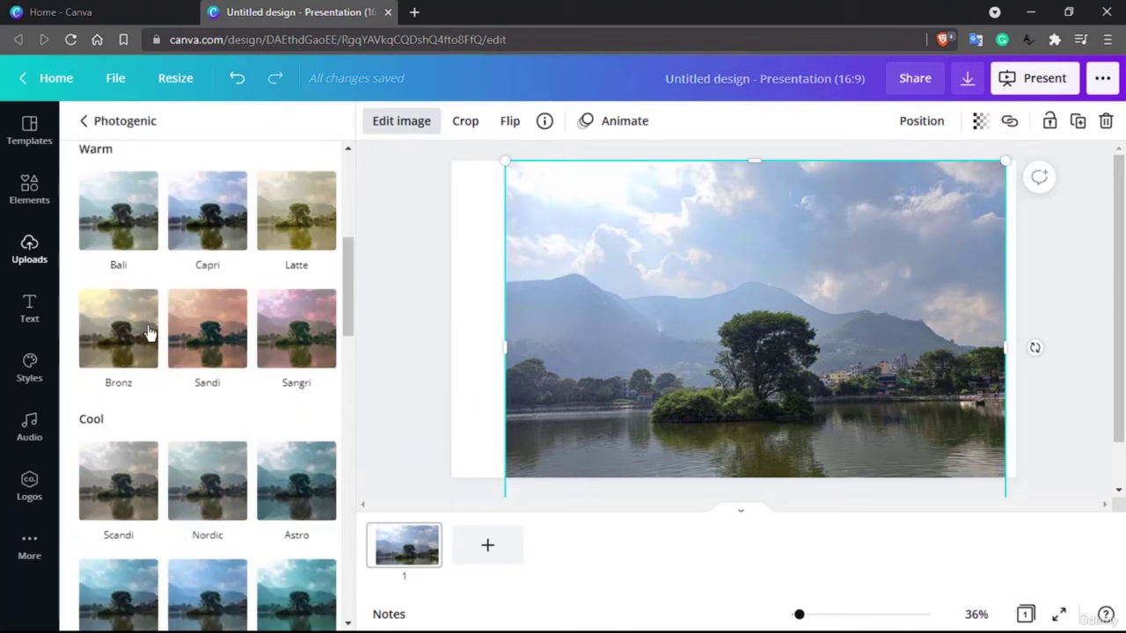
click(148, 329)
scroll(148, 333, down, 3)
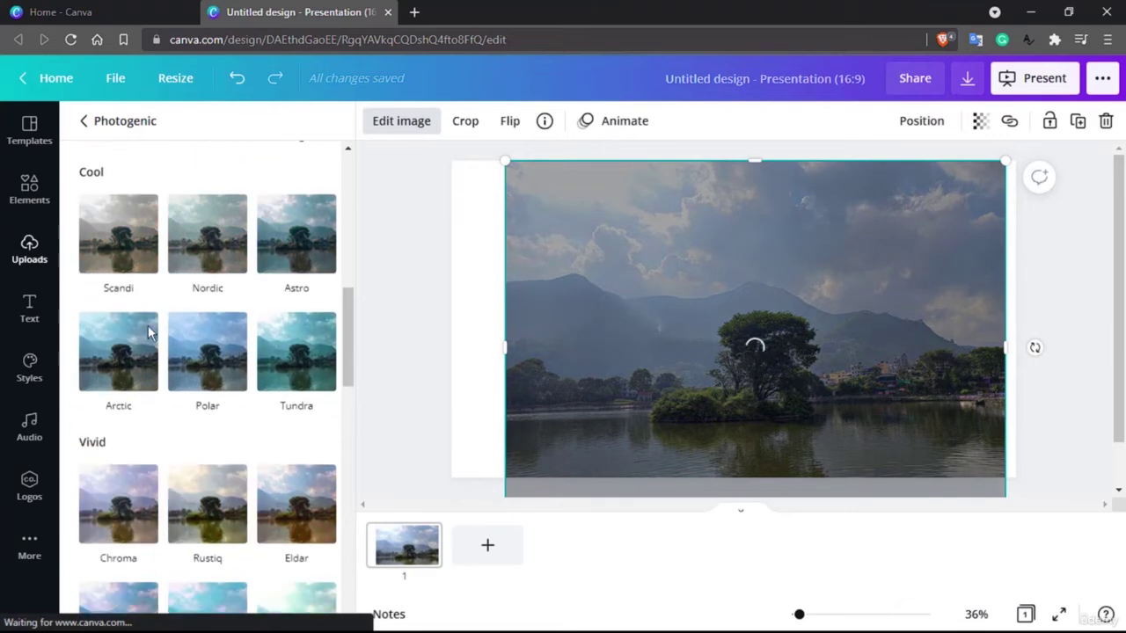
scroll(148, 332, down, 10)
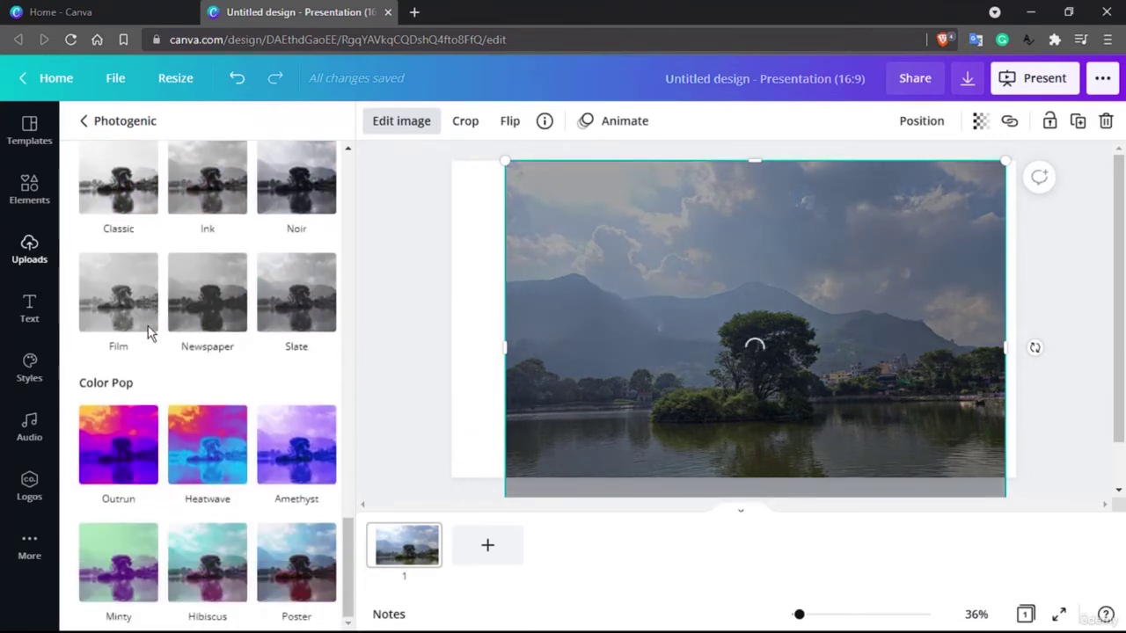
Step: Try the Color Pop effects Outrun and Heatwave and the Vintage effect Dream on the lake photo
click(111, 459)
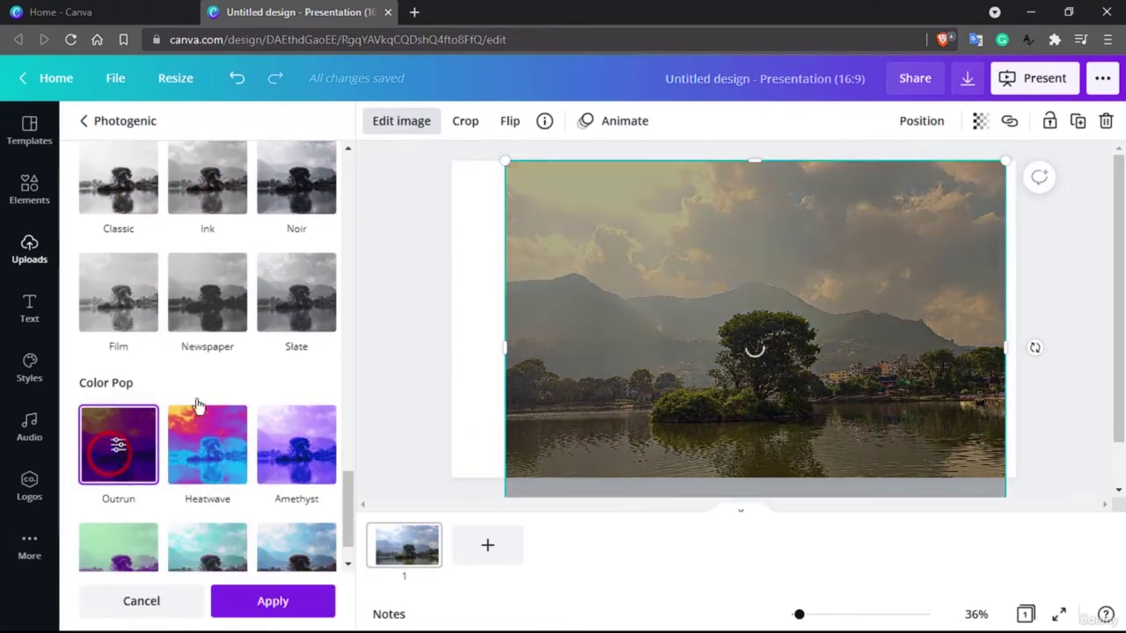
click(227, 439)
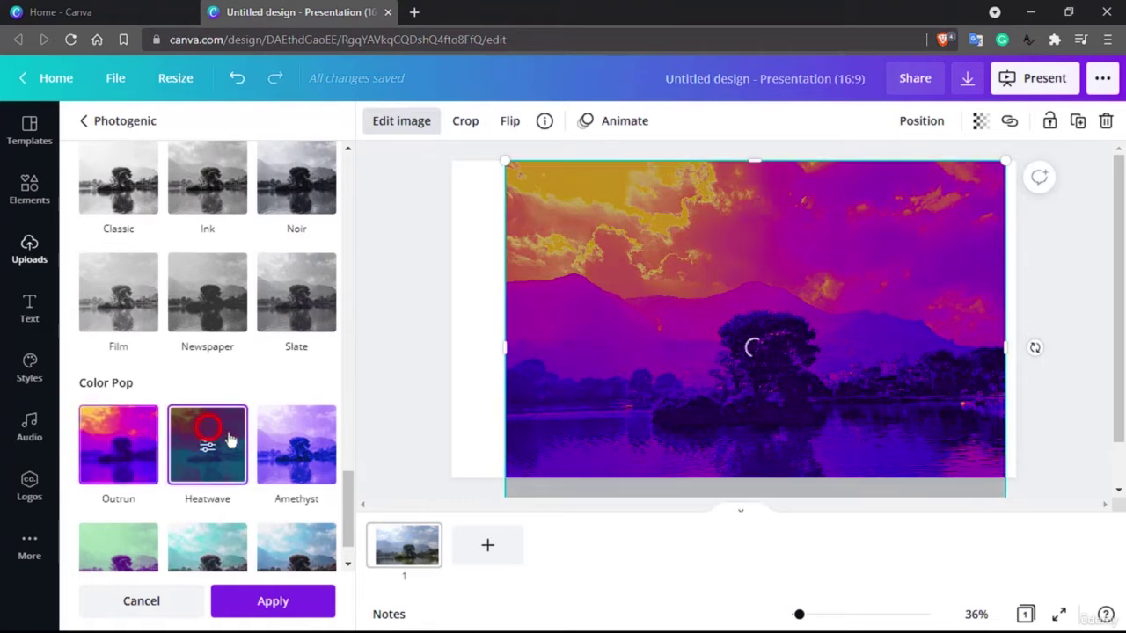
scroll(269, 452, down, 1)
scroll(269, 452, up, 5)
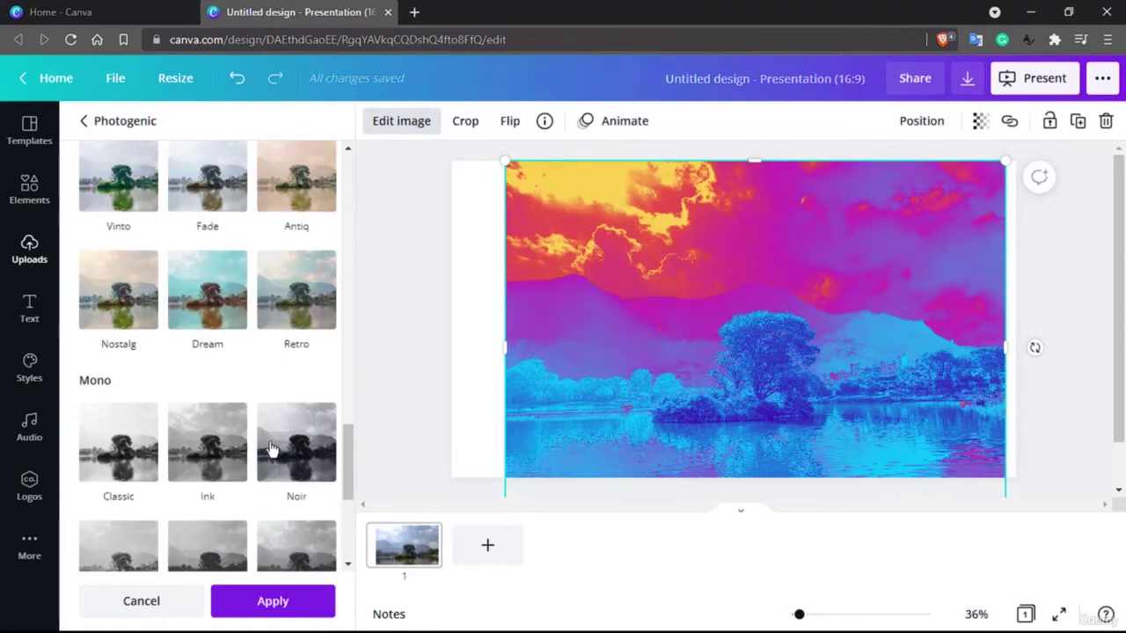
scroll(223, 445, up, 3)
click(218, 438)
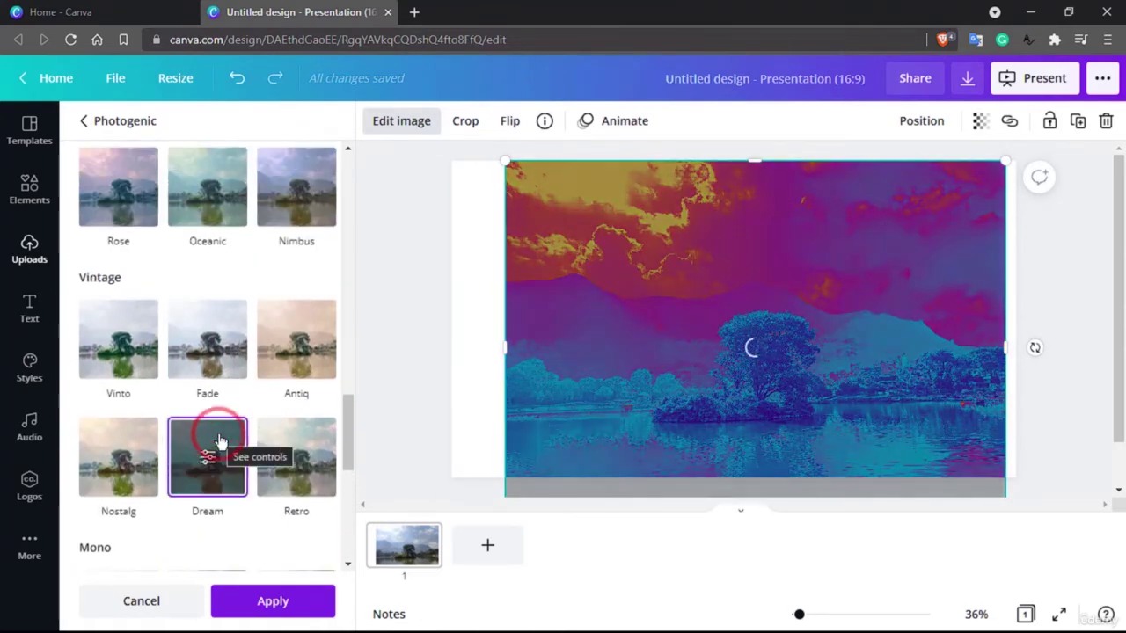
scroll(220, 440, up, 10)
scroll(221, 442, up, 4)
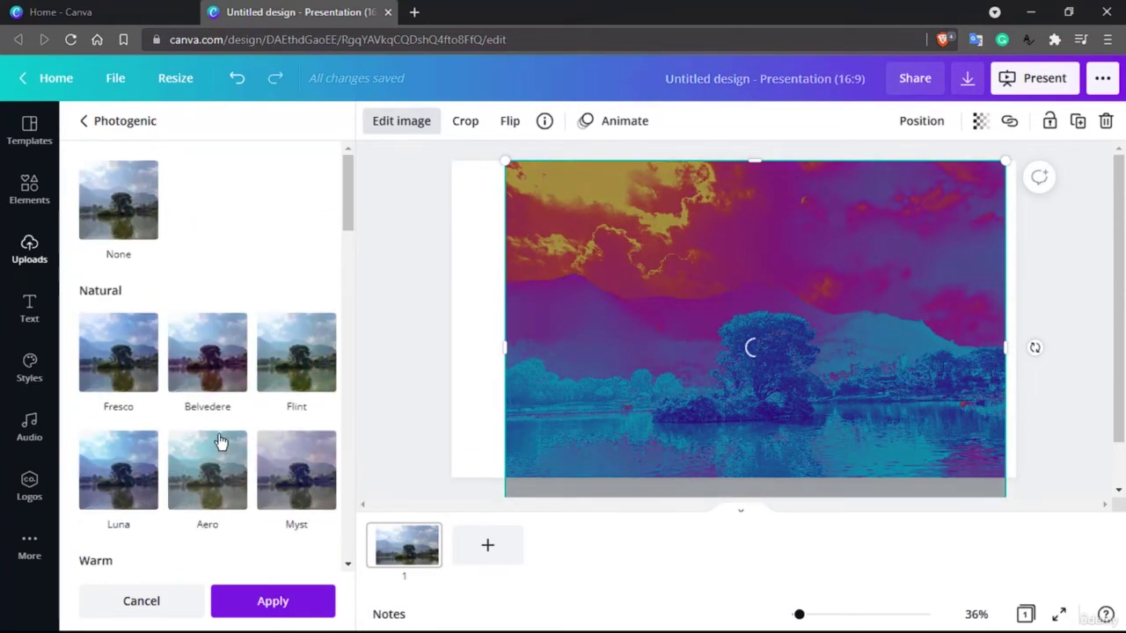
Step: Try the Belvedere effect from the Natural group again, return to the image editing options and discard it
click(206, 327)
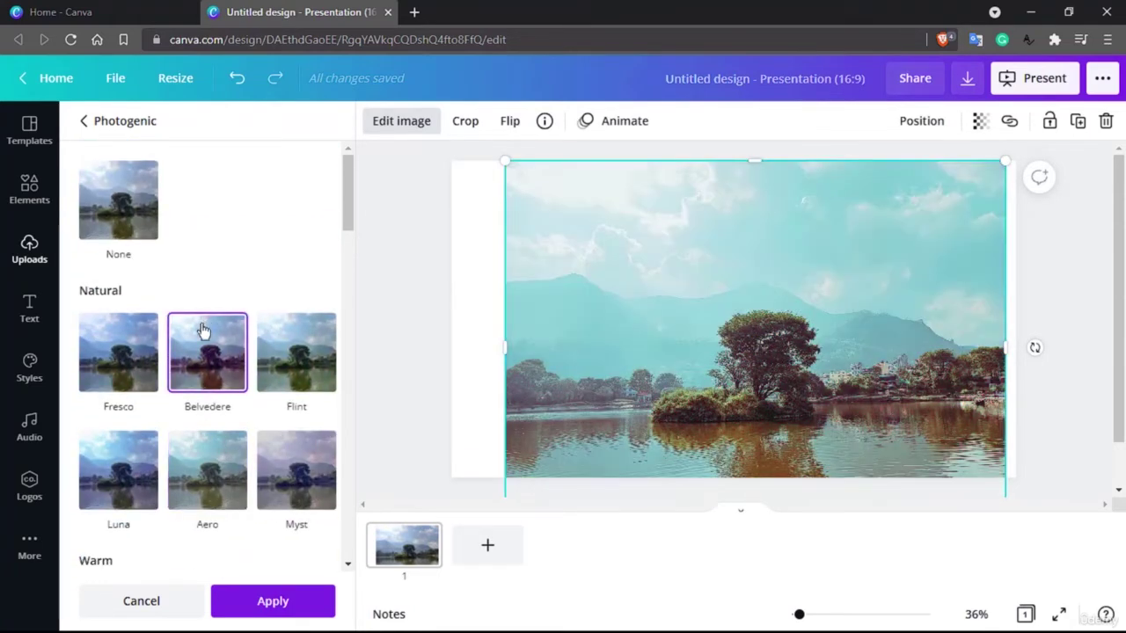
click(182, 364)
click(79, 120)
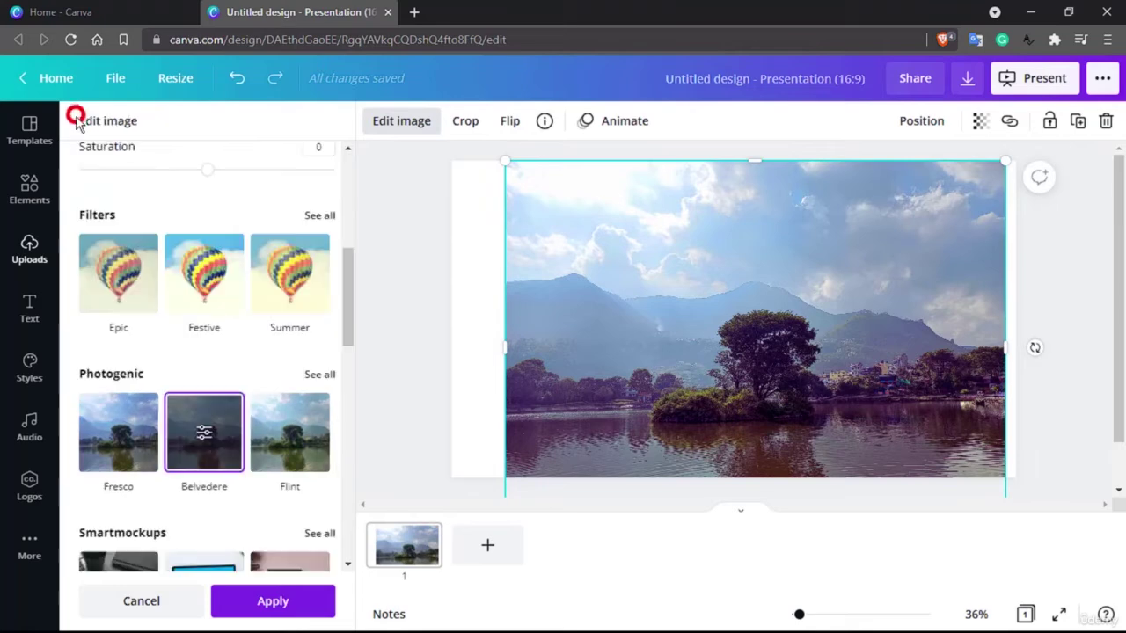
click(136, 605)
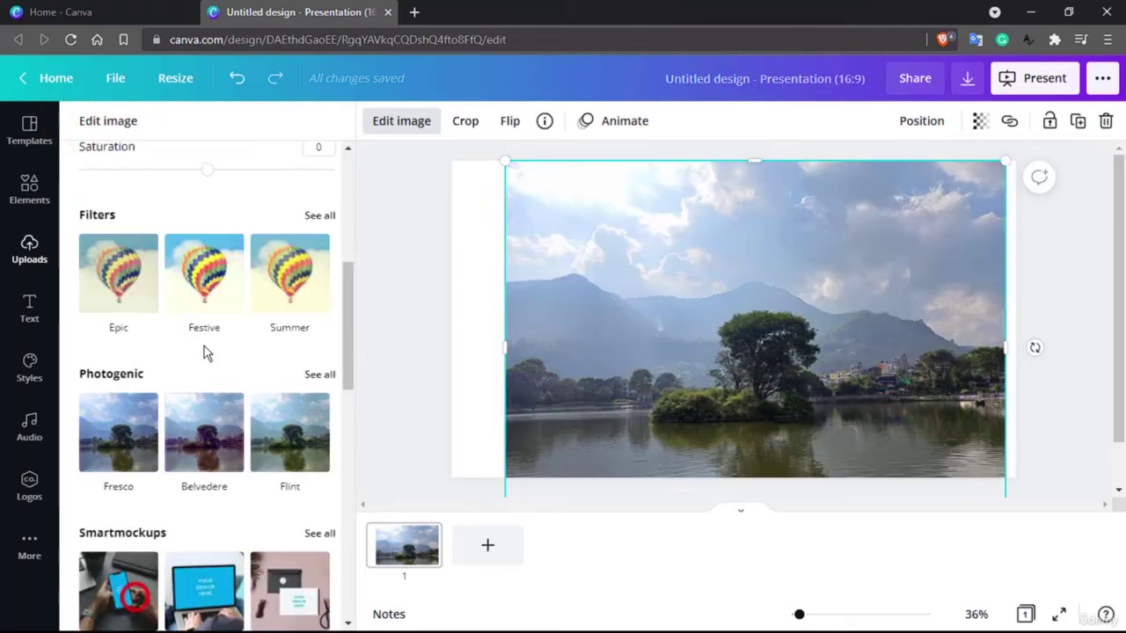
Step: Place the lake photo in the Phone 2 smartmockup and move the mockup towards the centre of the page
scroll(203, 352, down, 3)
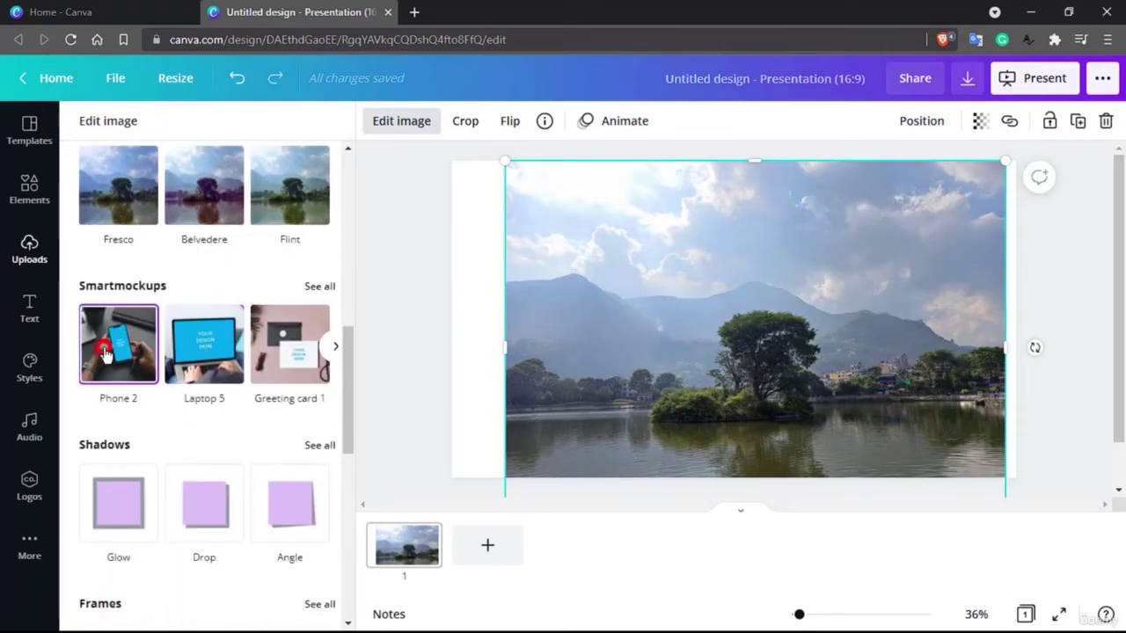
click(104, 352)
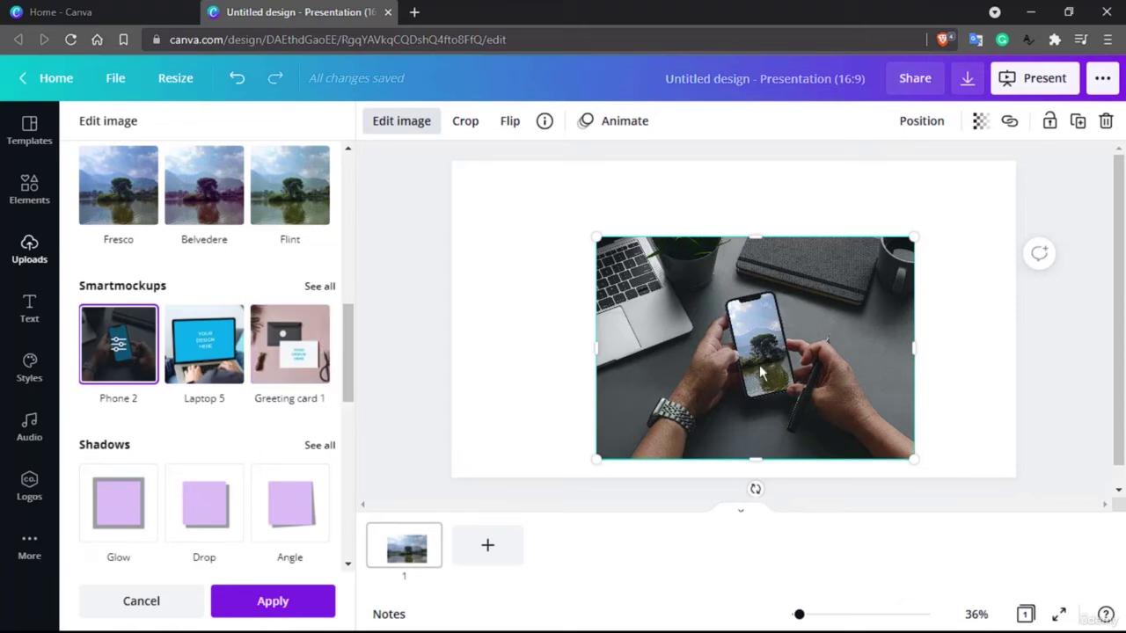
drag(756, 365, 750, 345)
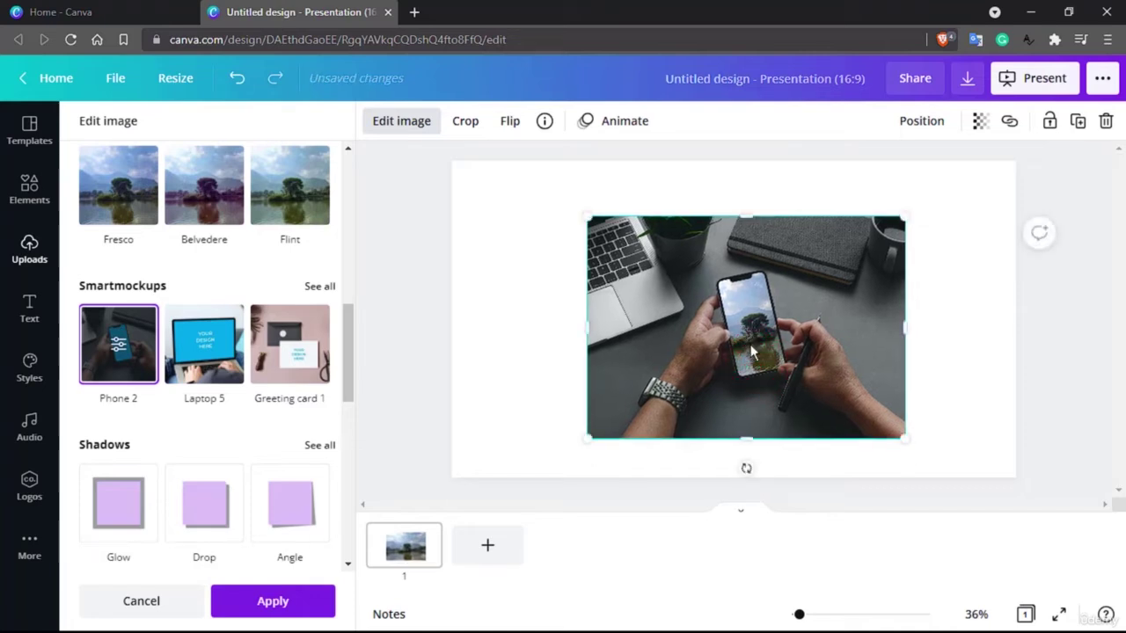
Step: Open the complete Smartmockups collection and try the Mug 1 mockup with the lake photo
click(321, 286)
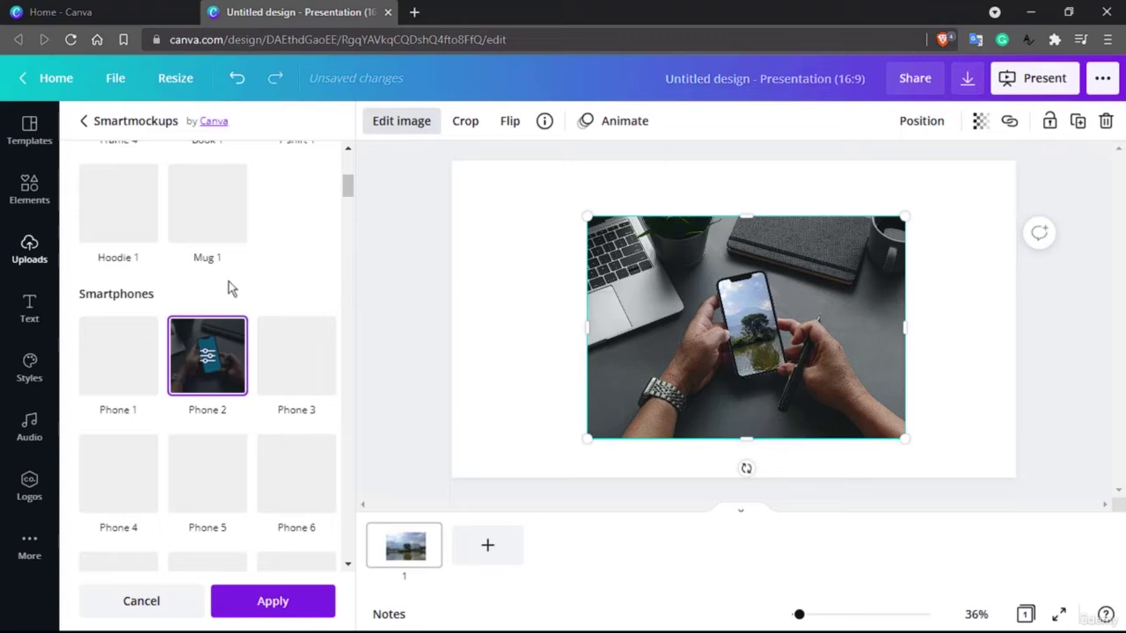
scroll(252, 340, down, 5)
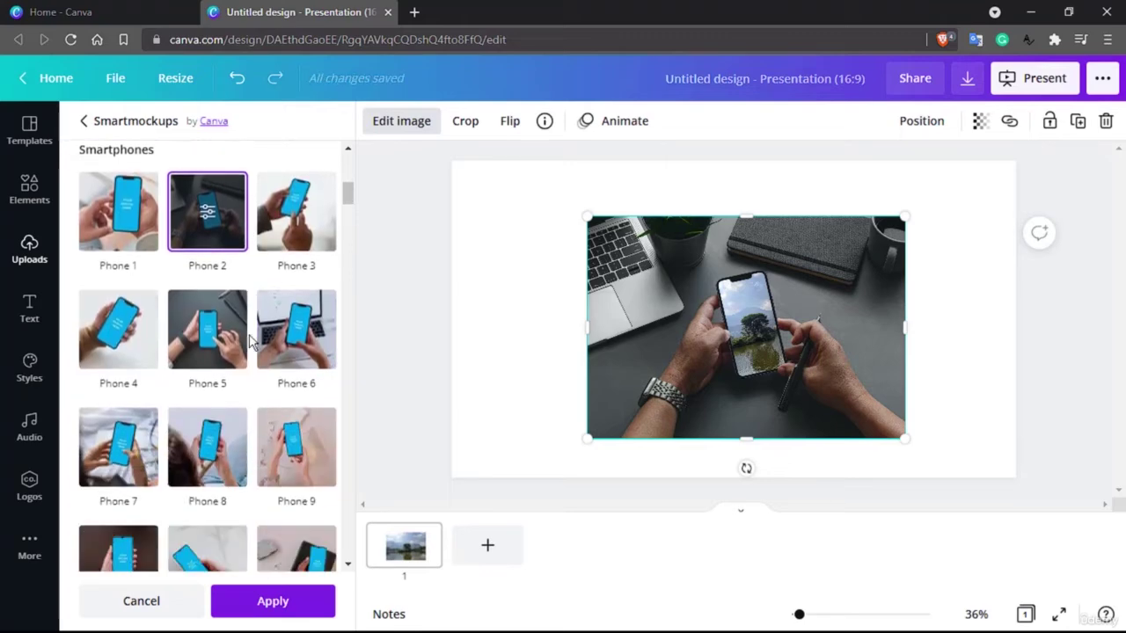
scroll(251, 340, up, 5)
click(224, 244)
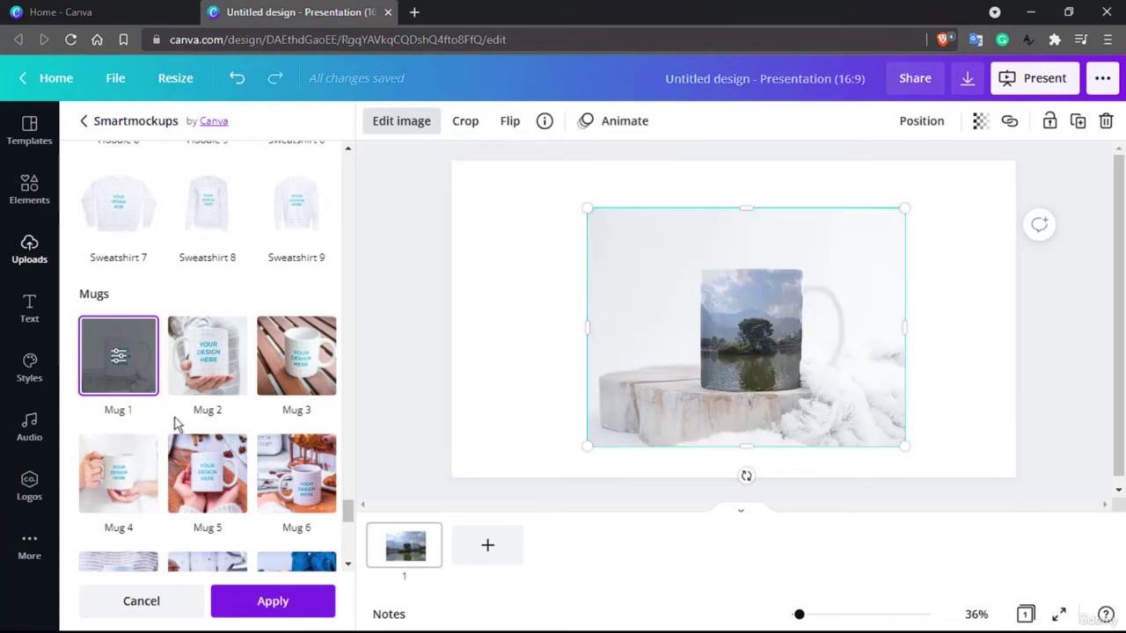
Step: Place the lake photo on the Hoodie 6 mockup from the Smartmockups collection
scroll(174, 425, down, 5)
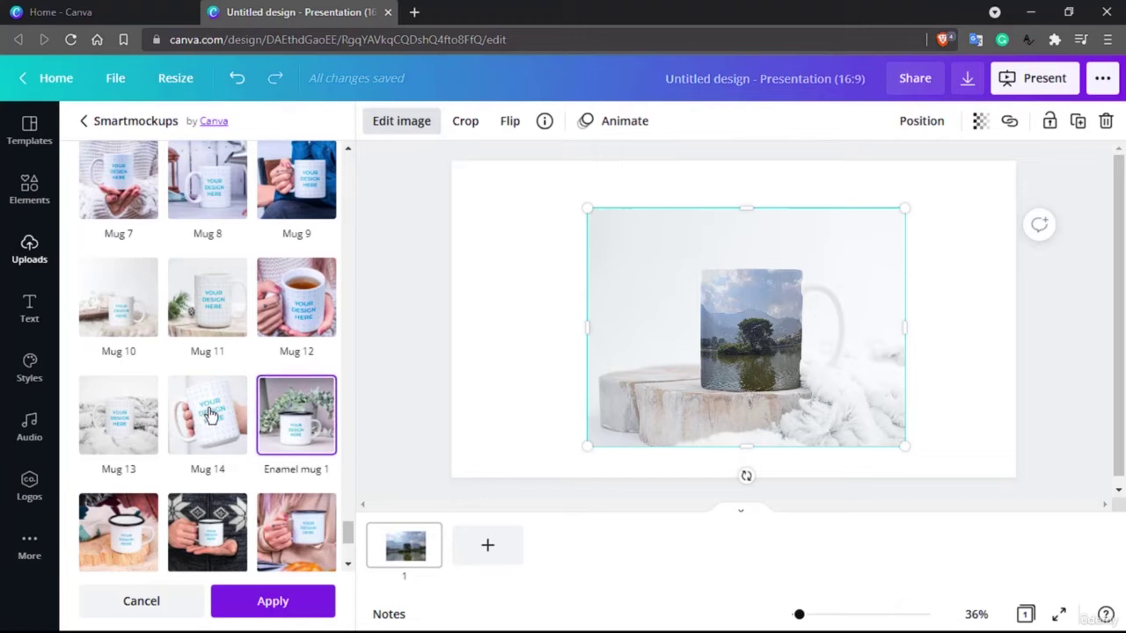
scroll(210, 415, up, 10)
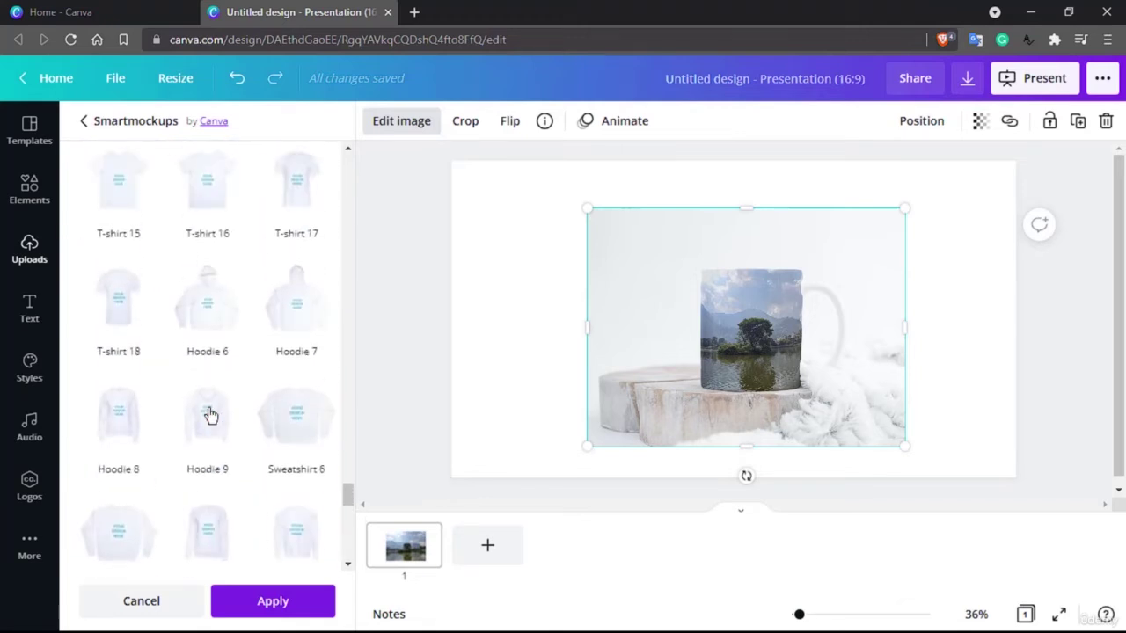
click(211, 316)
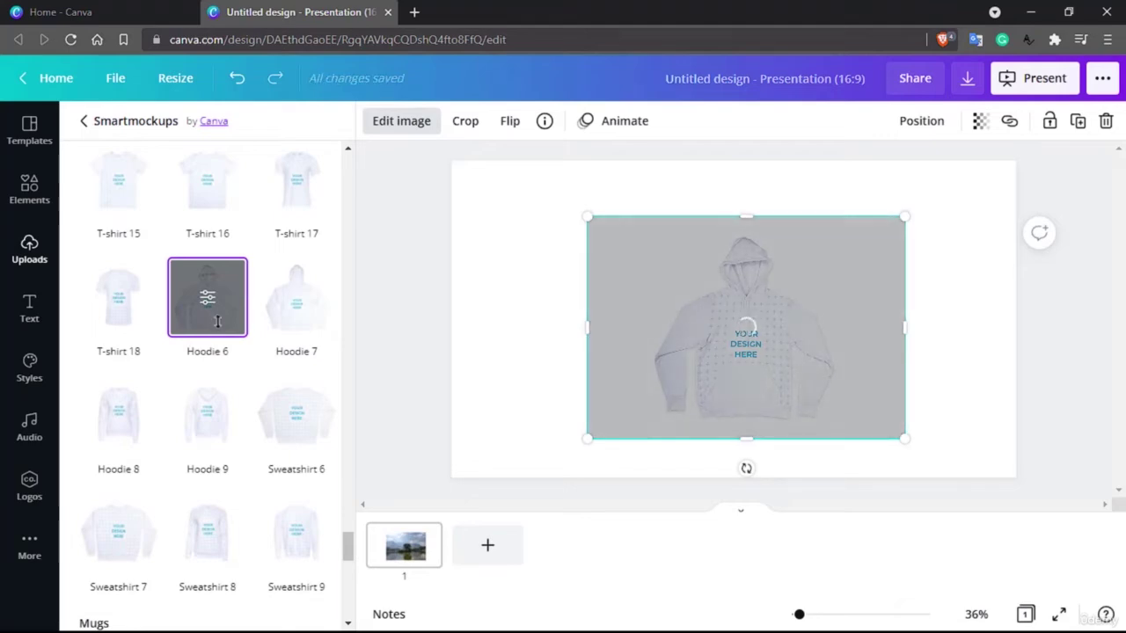
Step: Look through the mug, clothing and book smartmockups, and return to the image editing options down to Frames
scroll(255, 413, down, 4)
scroll(270, 445, down, 7)
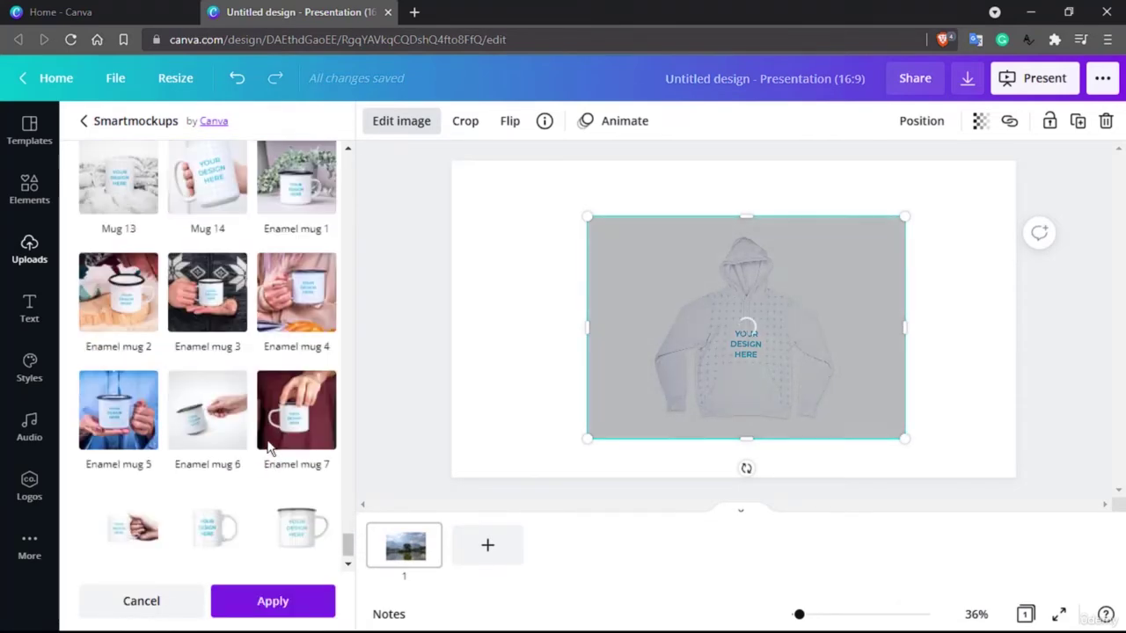
scroll(270, 447, up, 7)
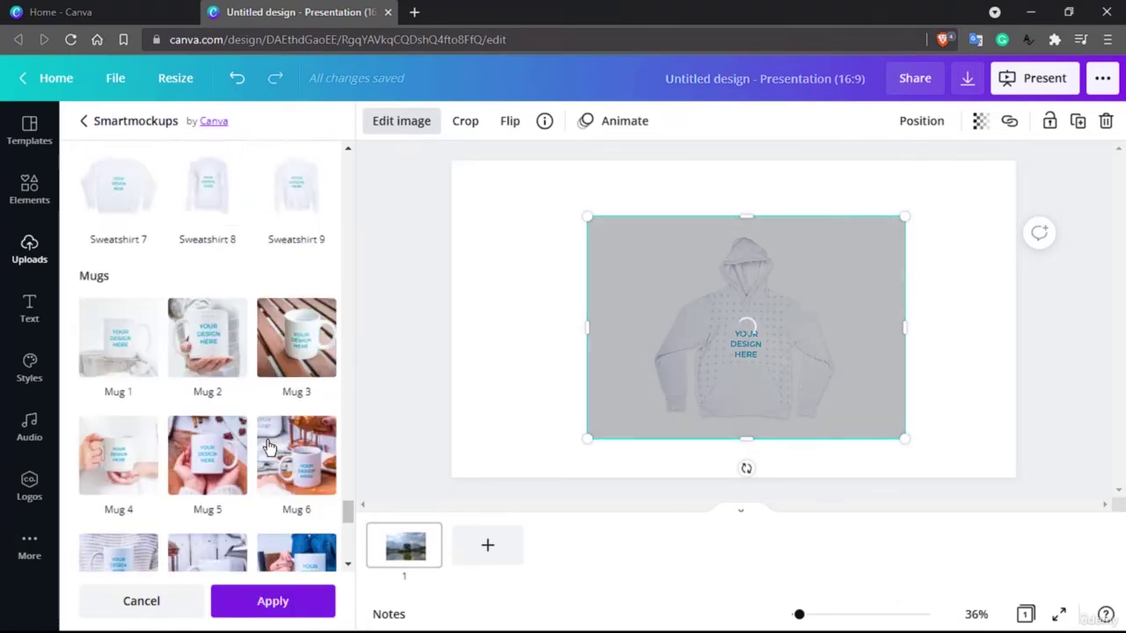
scroll(270, 448, up, 8)
scroll(270, 447, up, 4)
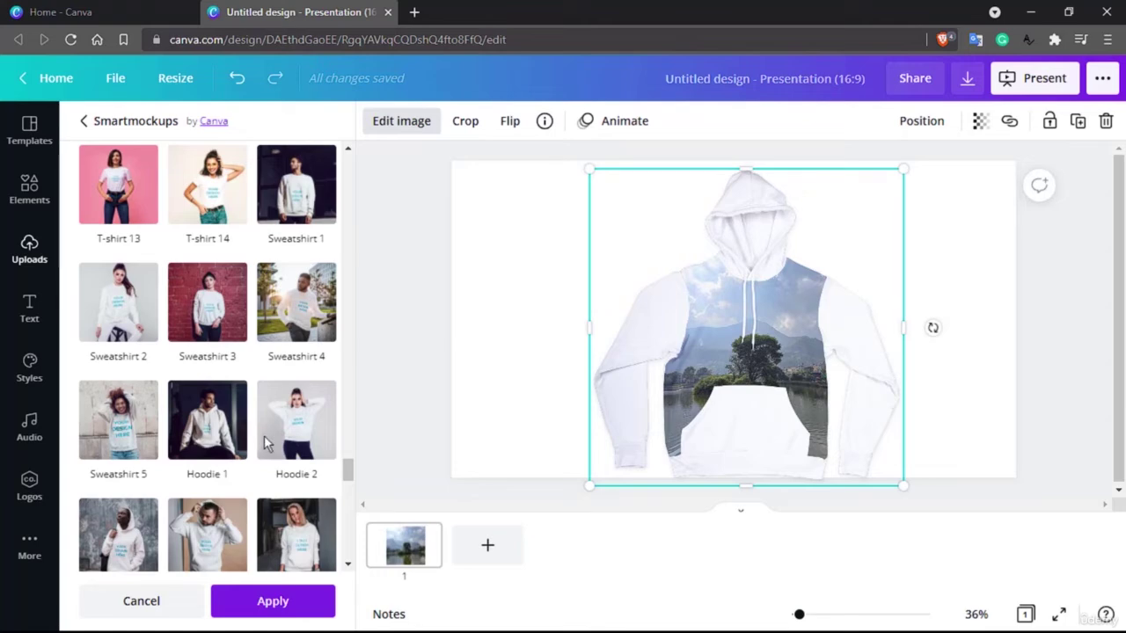
scroll(211, 372, up, 15)
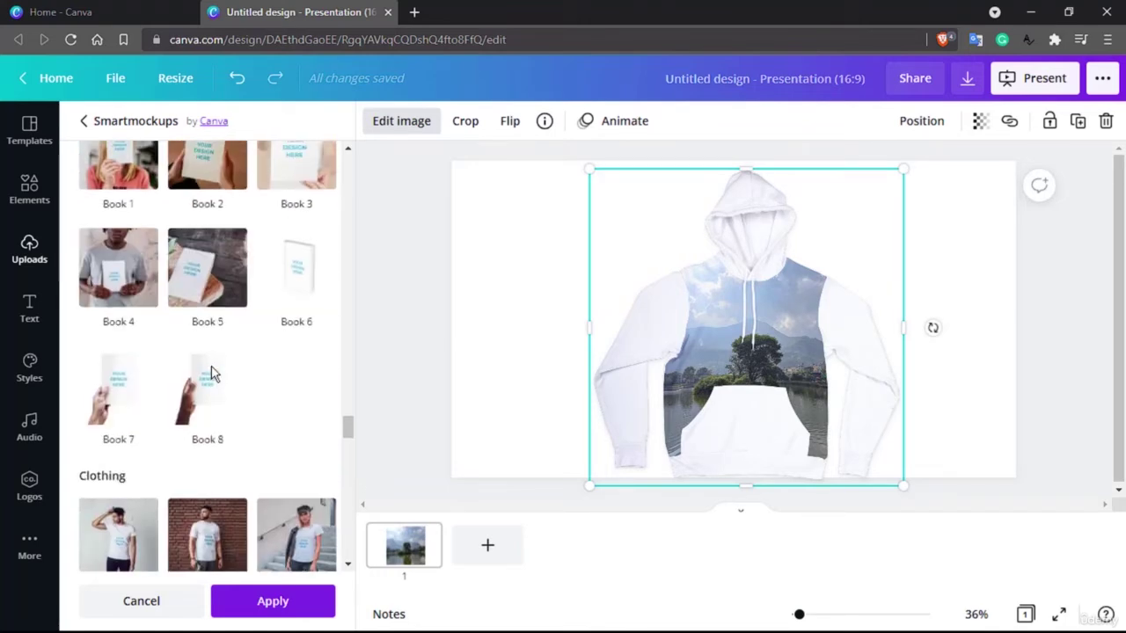
click(85, 121)
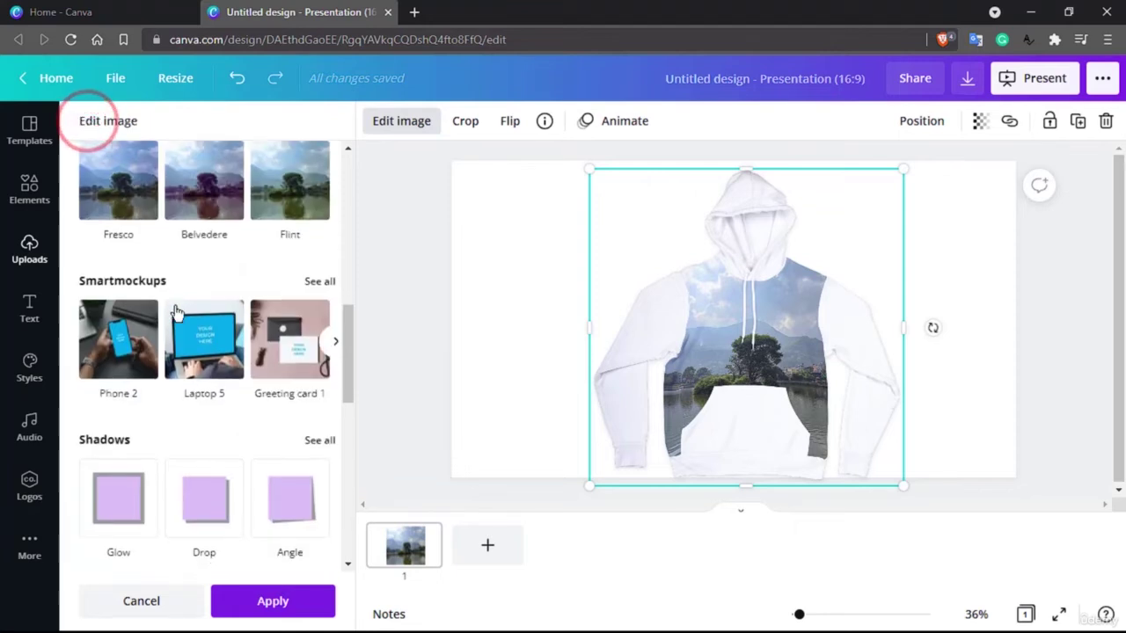
scroll(174, 311, down, 2)
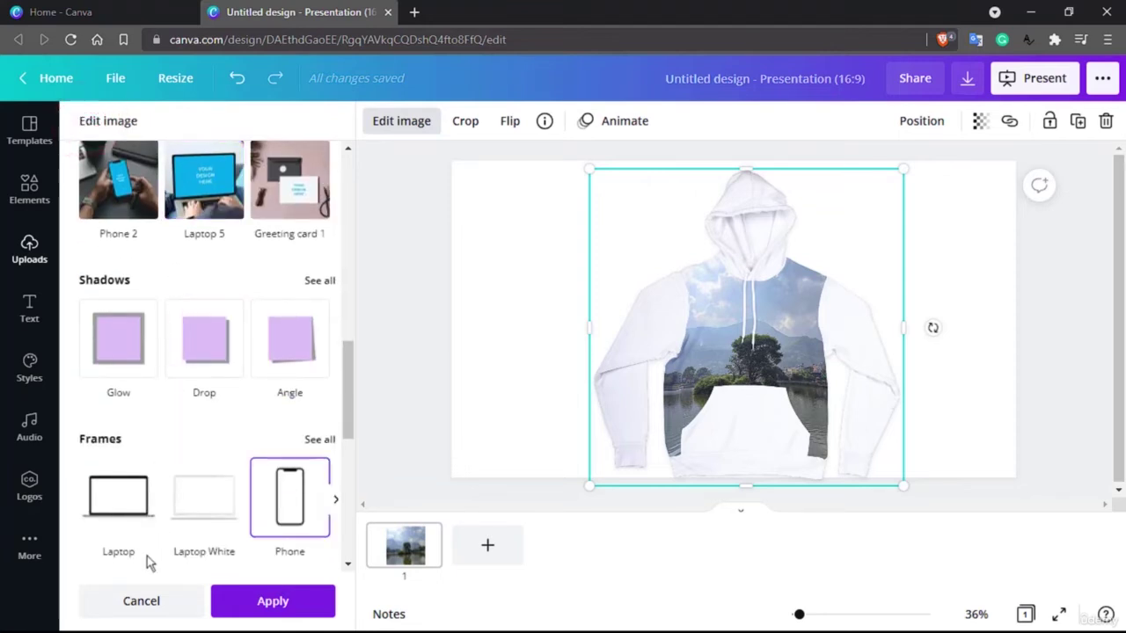
Step: Discard the hoodie mockup, try the Page Lift shadow on the lake photo and move the photo up on the page
click(143, 600)
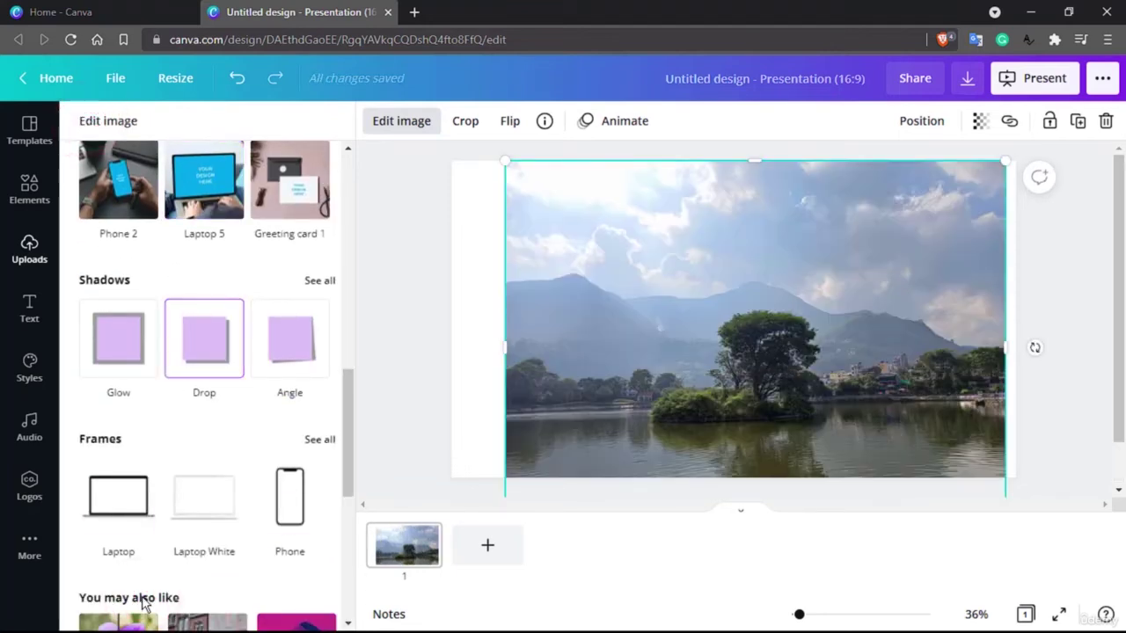
click(319, 281)
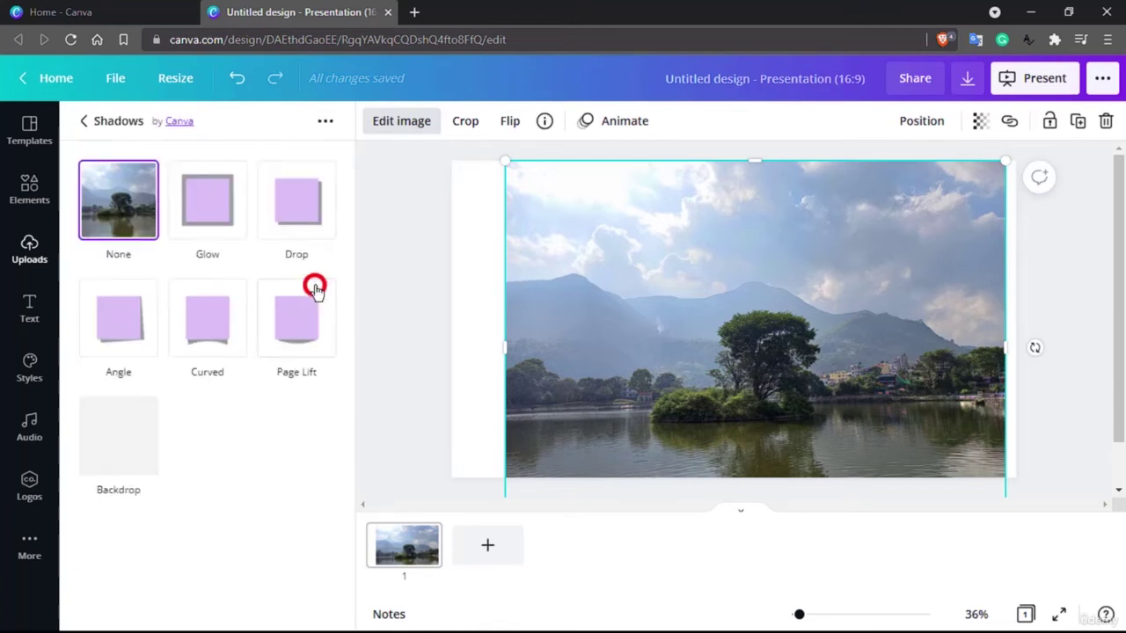
click(303, 334)
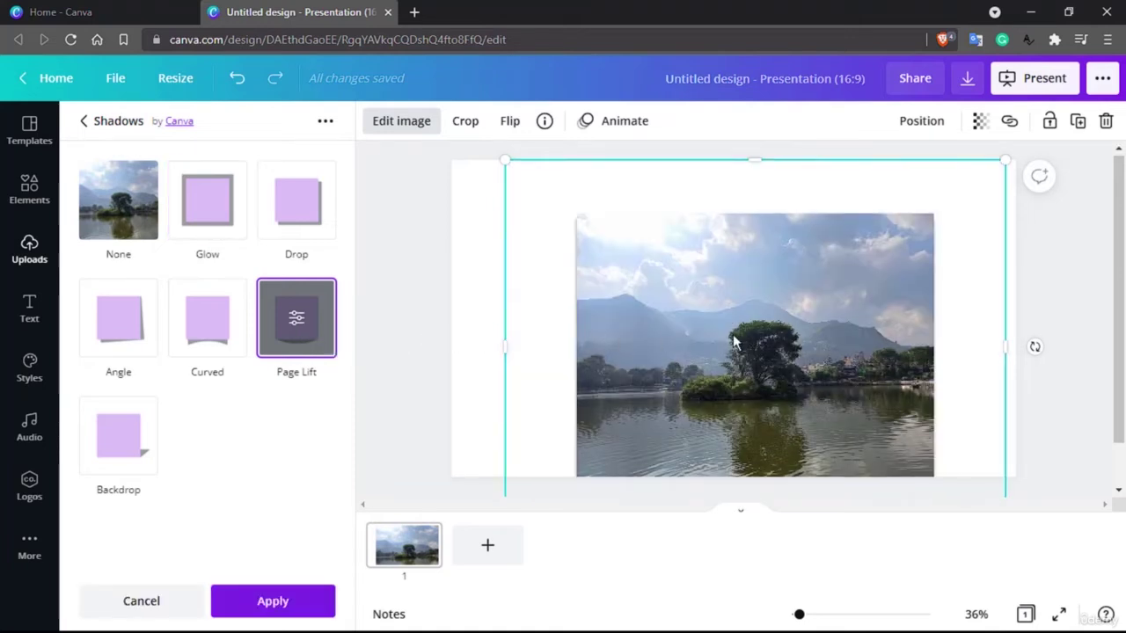
click(733, 334)
mouse_move(732, 317)
mouse_down()
mouse_move(731, 292)
mouse_move(733, 303)
mouse_up()
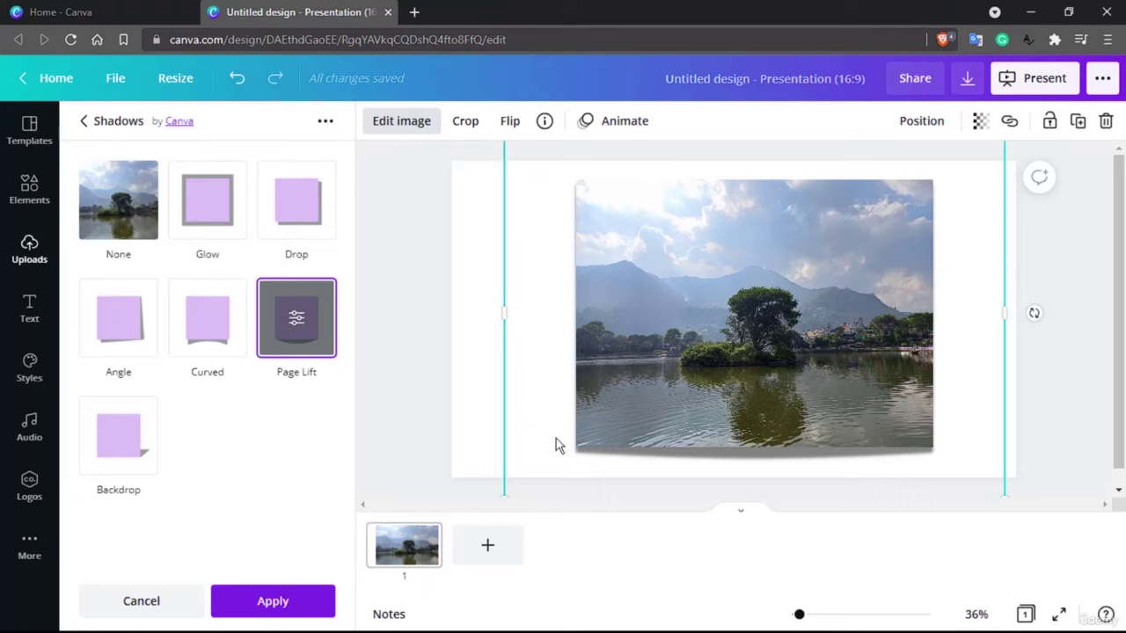
Step: Try the Backdrop and Angle shadows on the lake photo, and discard the shadow changes
click(112, 440)
click(126, 334)
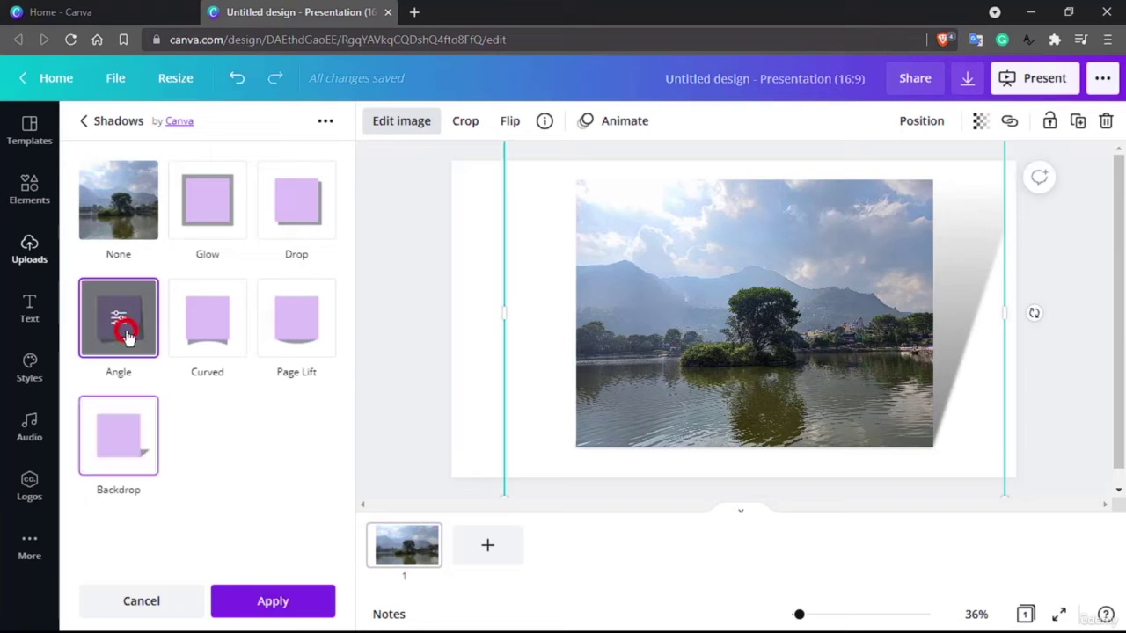
click(93, 128)
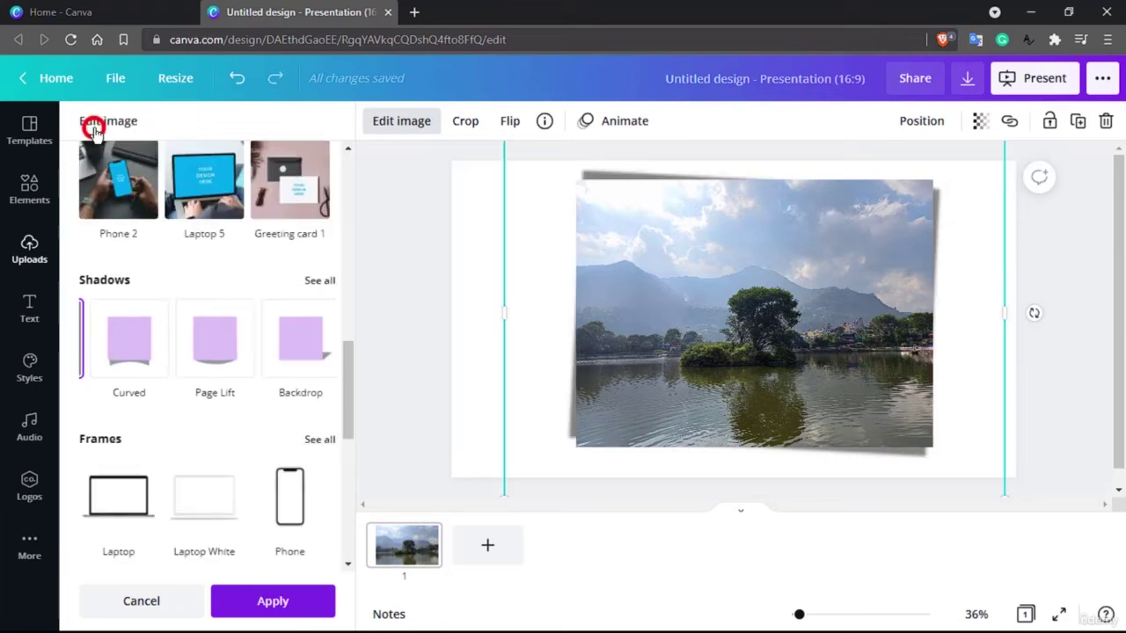
click(142, 595)
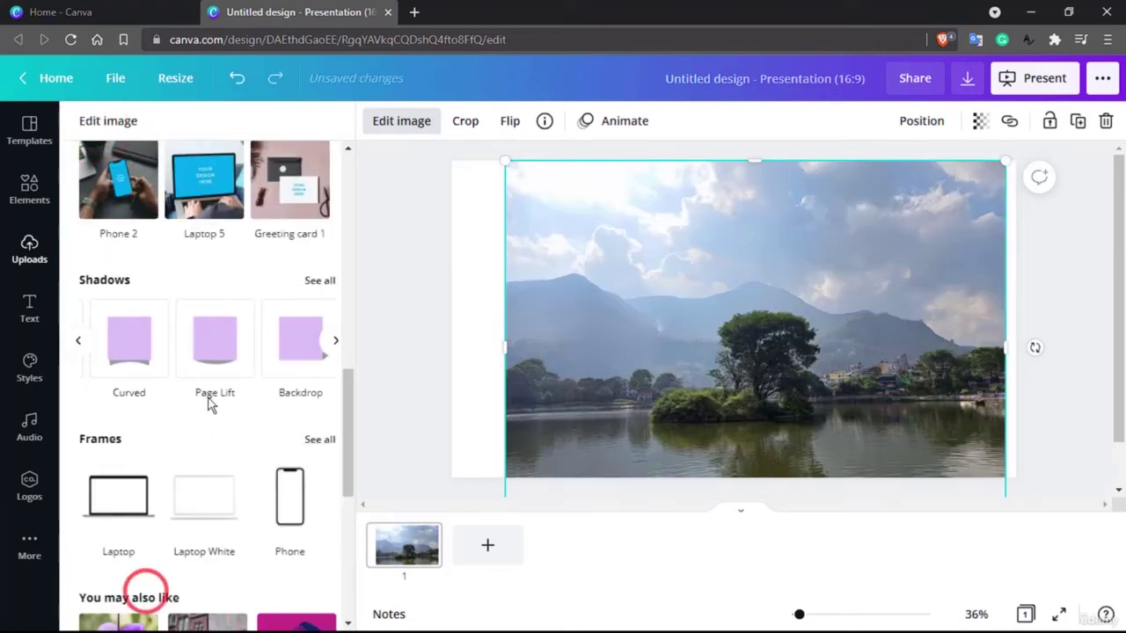
Step: Try the Laptop frame on the lake photo and move the framed photo up on the page
scroll(210, 403, down, 1)
click(92, 419)
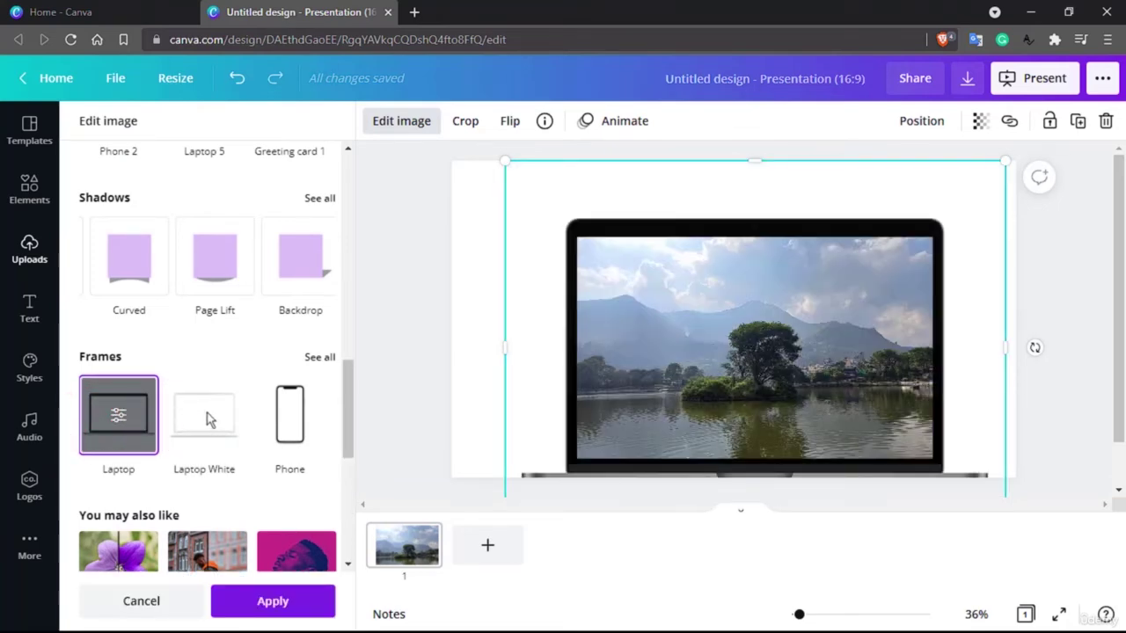
drag(780, 365, 780, 329)
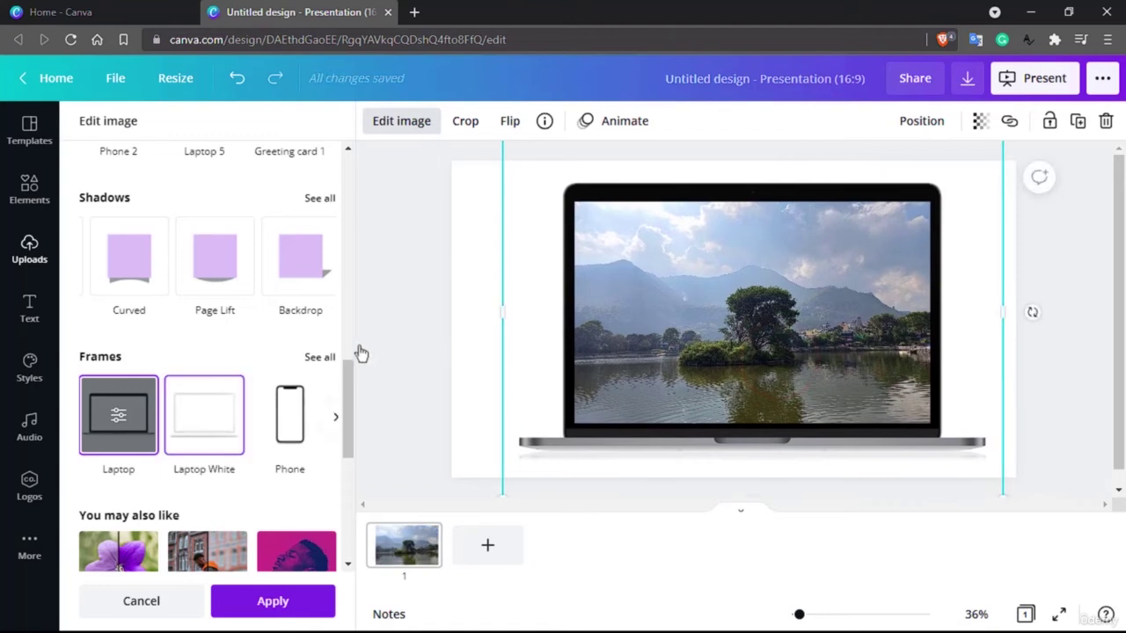
Step: Open the complete Frames collection and try the Film 1 frame on the lake photo
click(321, 354)
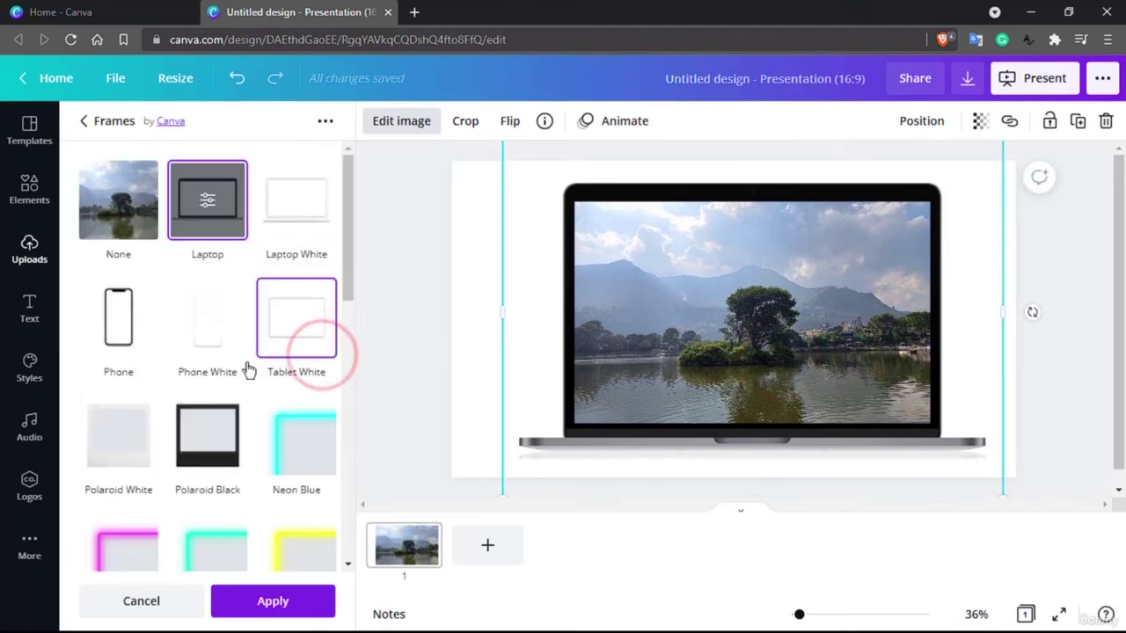
scroll(246, 369, down, 3)
scroll(249, 370, down, 5)
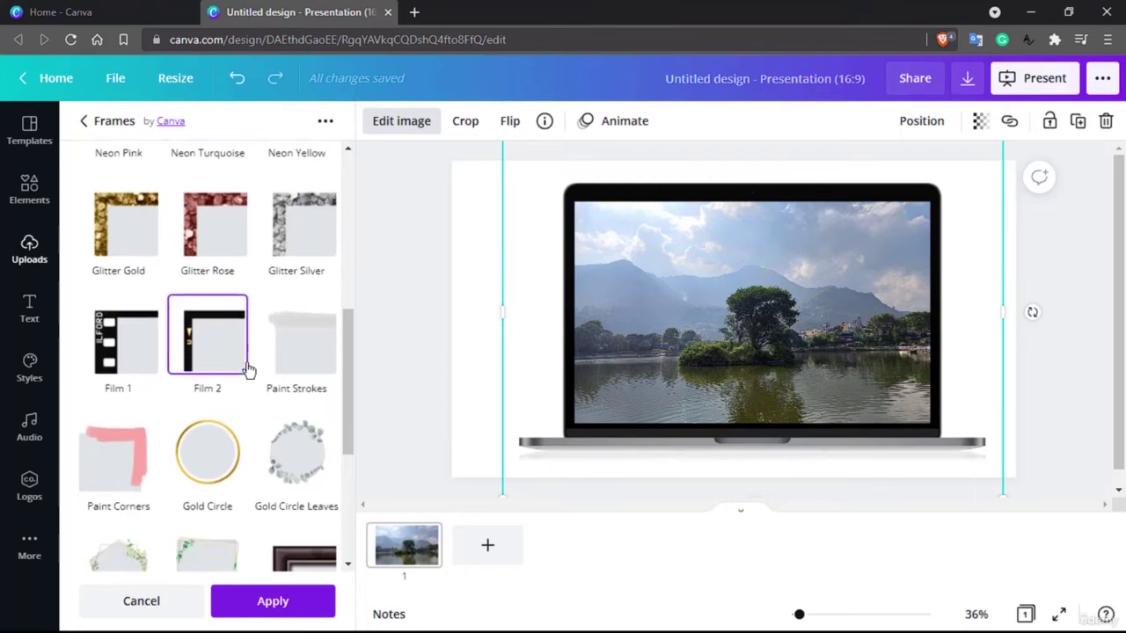
scroll(249, 369, up, 3)
click(115, 303)
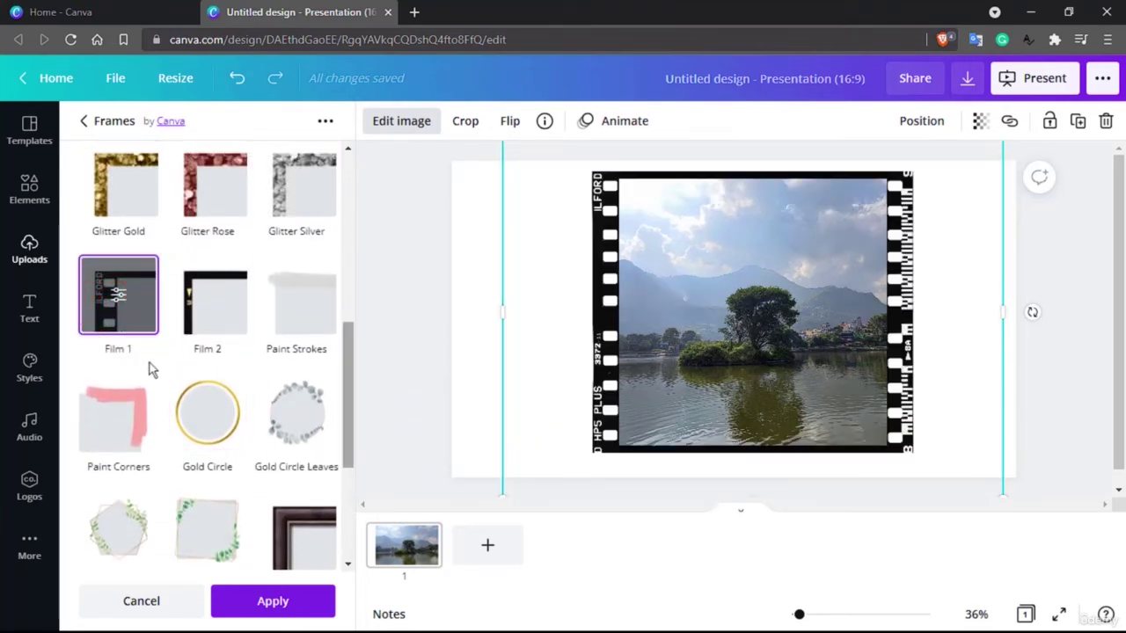
Step: Try the circular frame with flowers along its bottom on the lake photo, and discard the frame changes
scroll(187, 422, down, 1)
scroll(187, 422, down, 3)
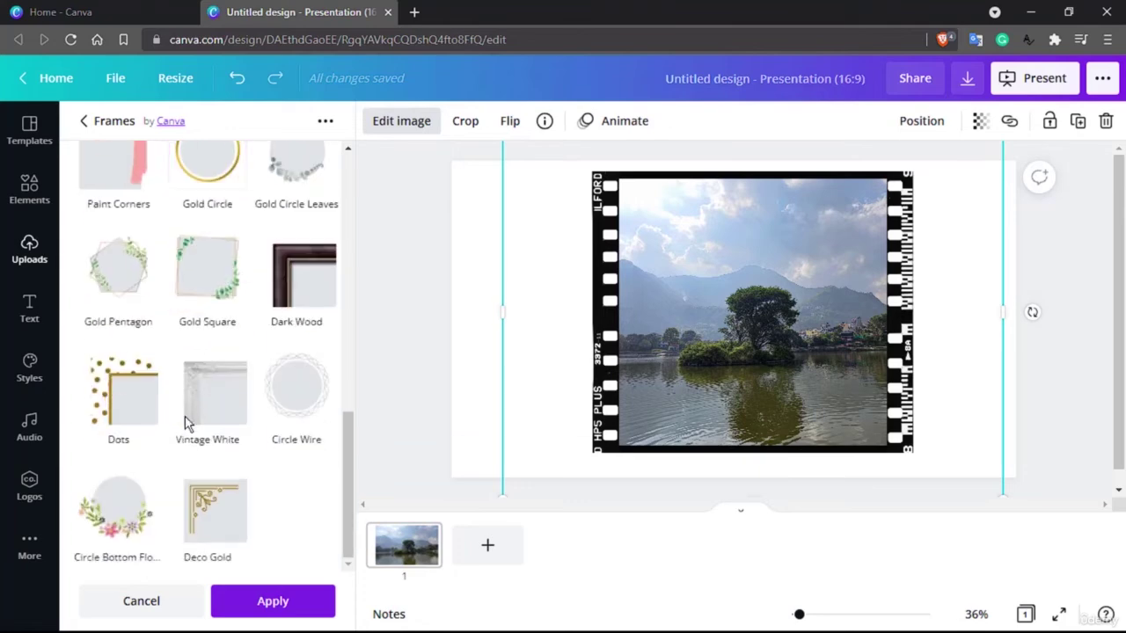
click(127, 523)
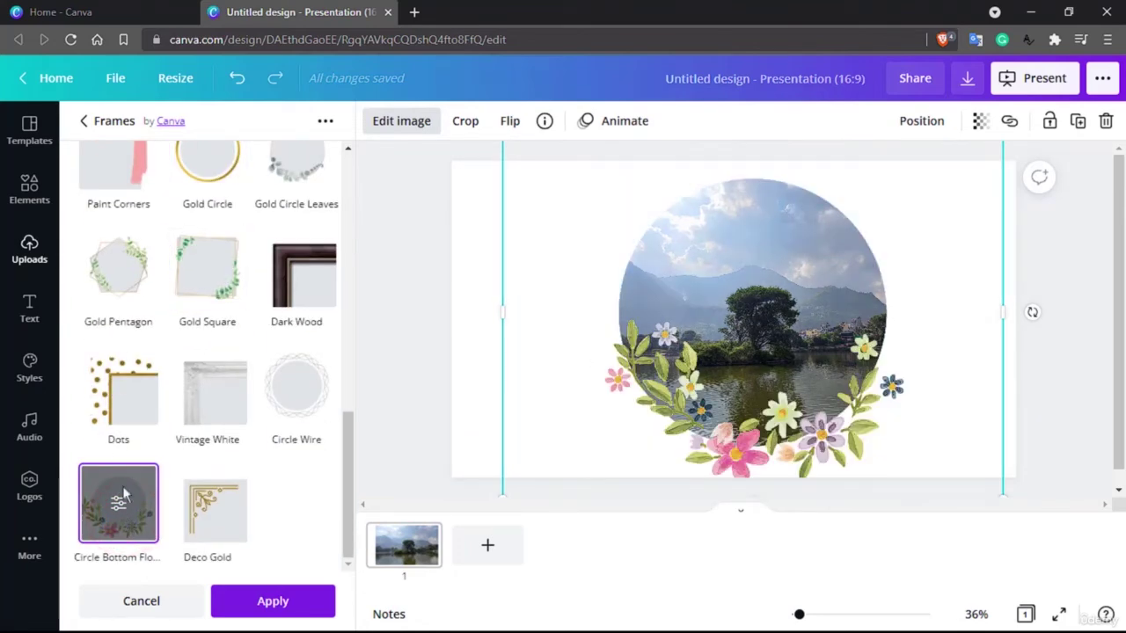
click(88, 122)
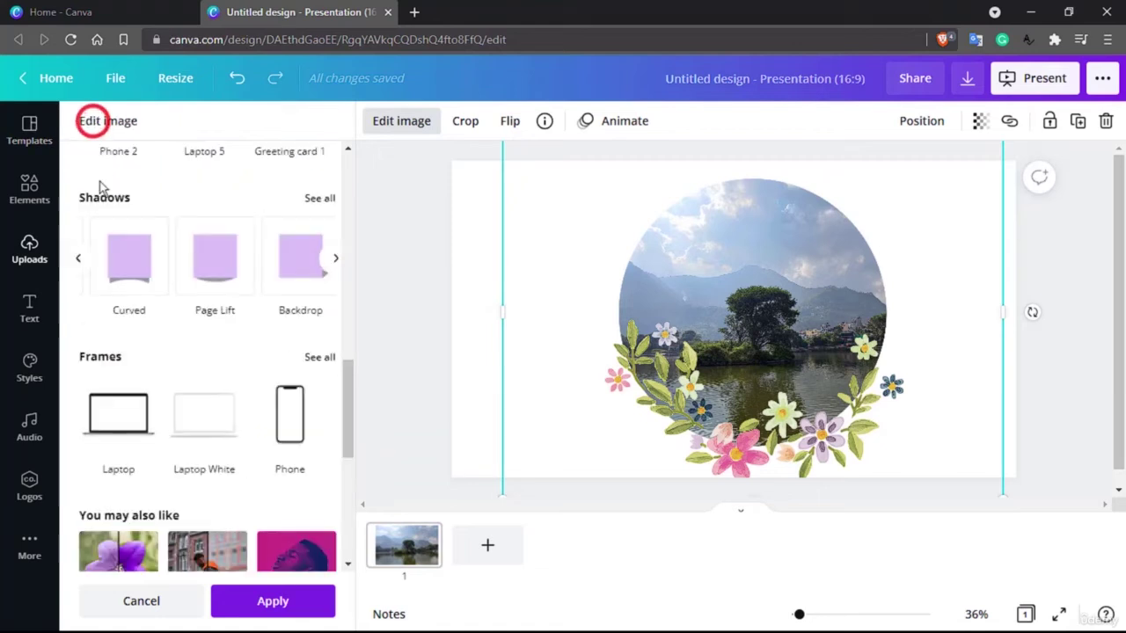
click(143, 600)
Step: View the description of the Screen effect among the suggested effects and return to the image editing options
scroll(213, 363, down, 1)
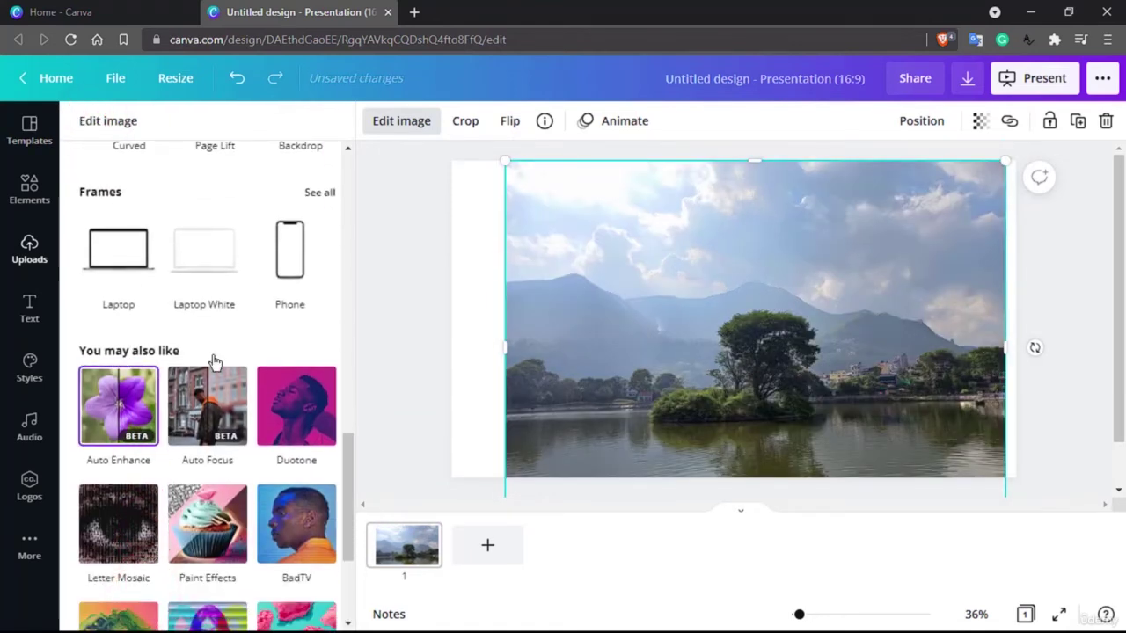
scroll(214, 362, down, 3)
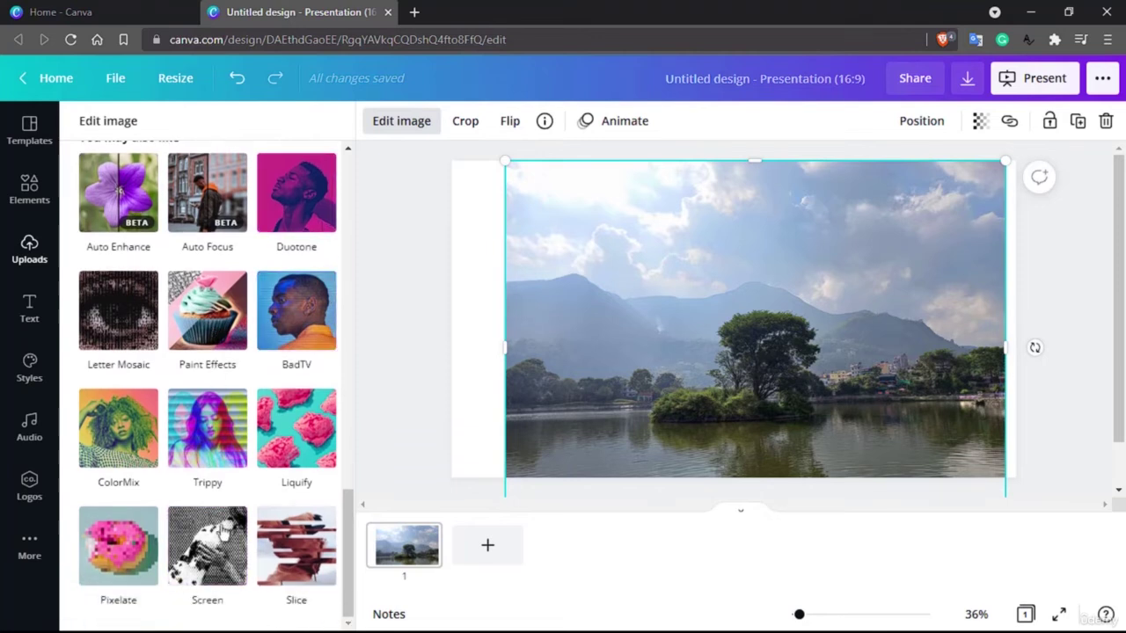
click(223, 535)
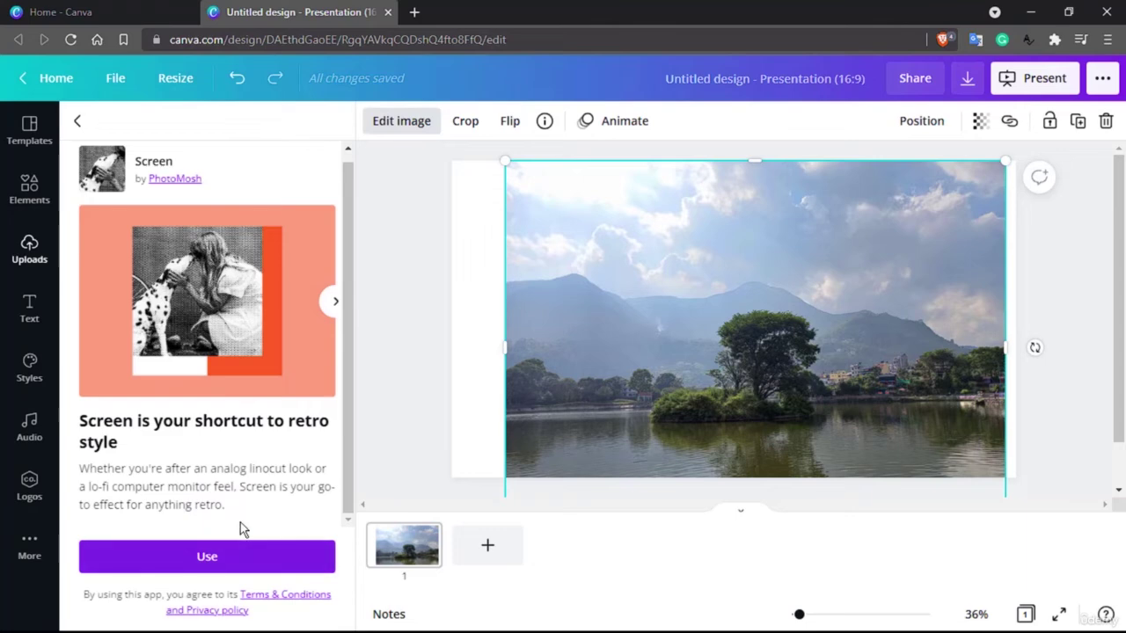
click(78, 123)
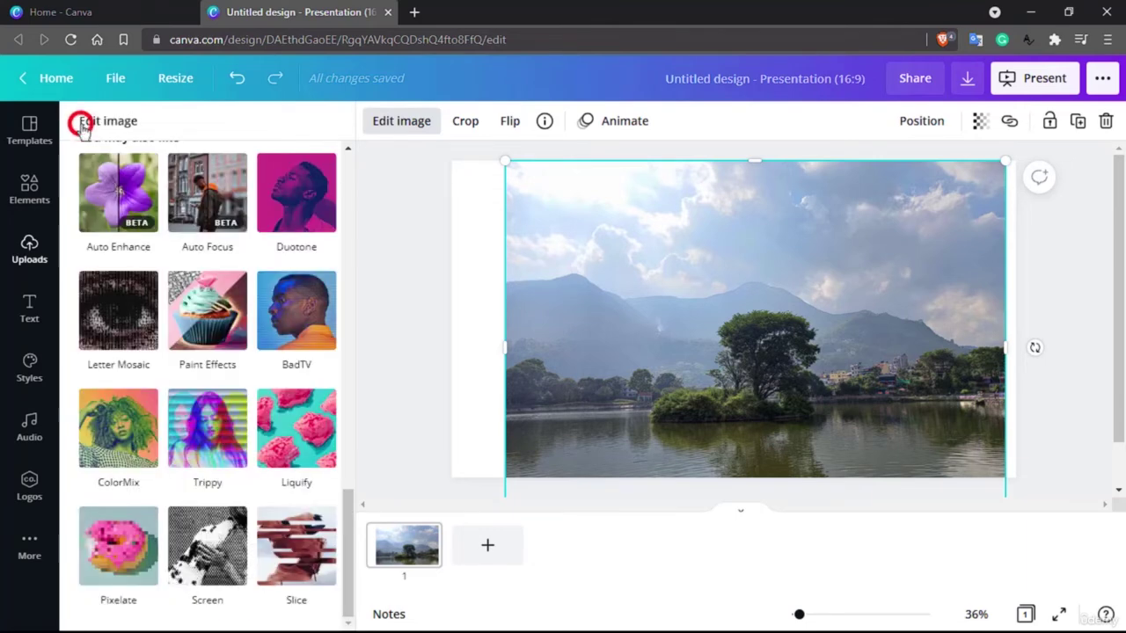
Step: Add the Slice effect from the suggested effects to the image editing options
scroll(204, 439, up, 4)
scroll(204, 439, down, 4)
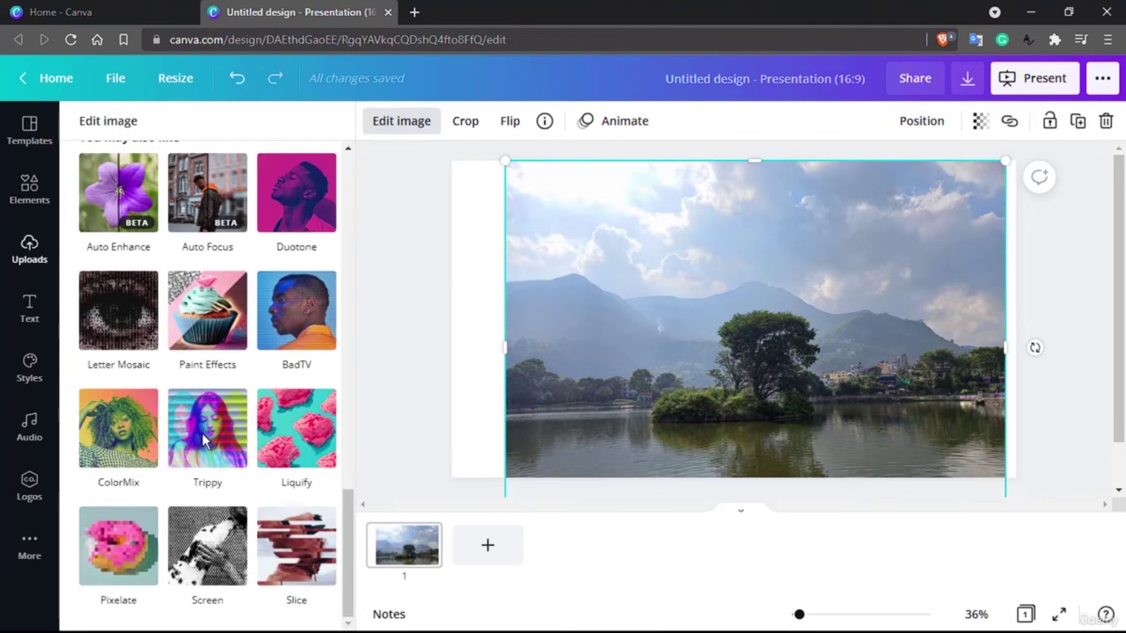
click(295, 547)
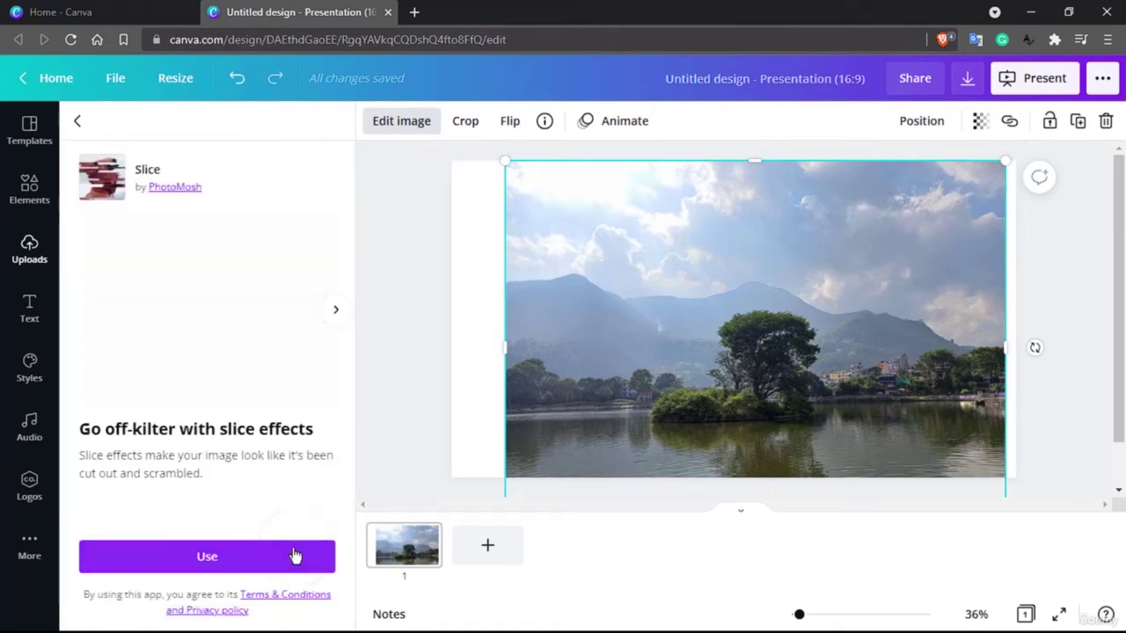
click(208, 569)
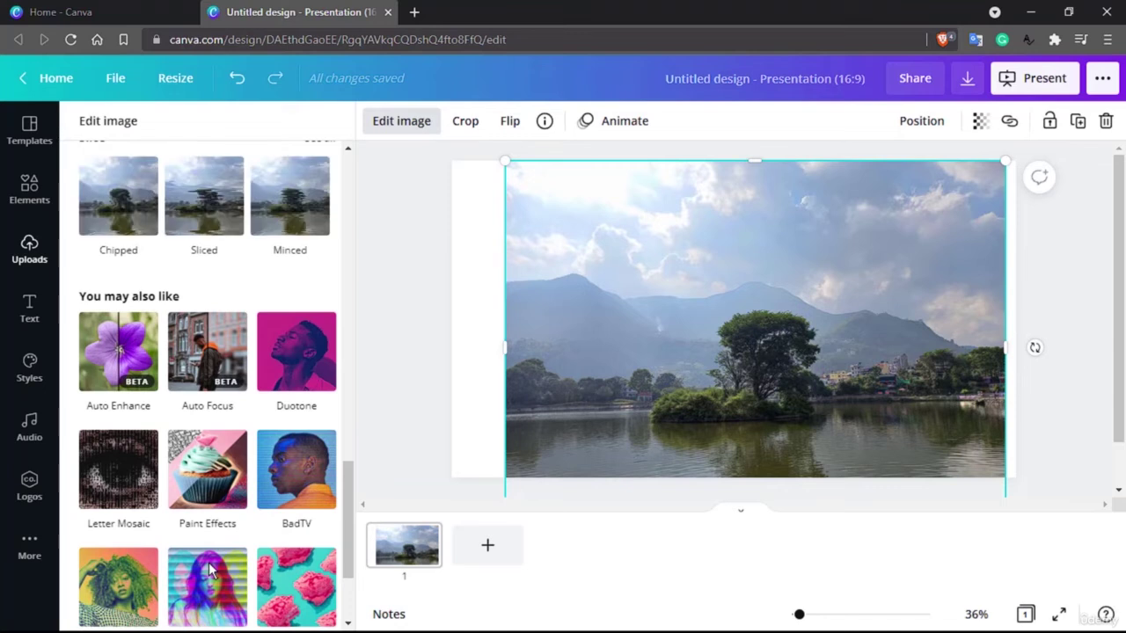
Step: Open the complete Slice collection, try the Sliced effect on the lake photo and discard it
scroll(209, 569, up, 2)
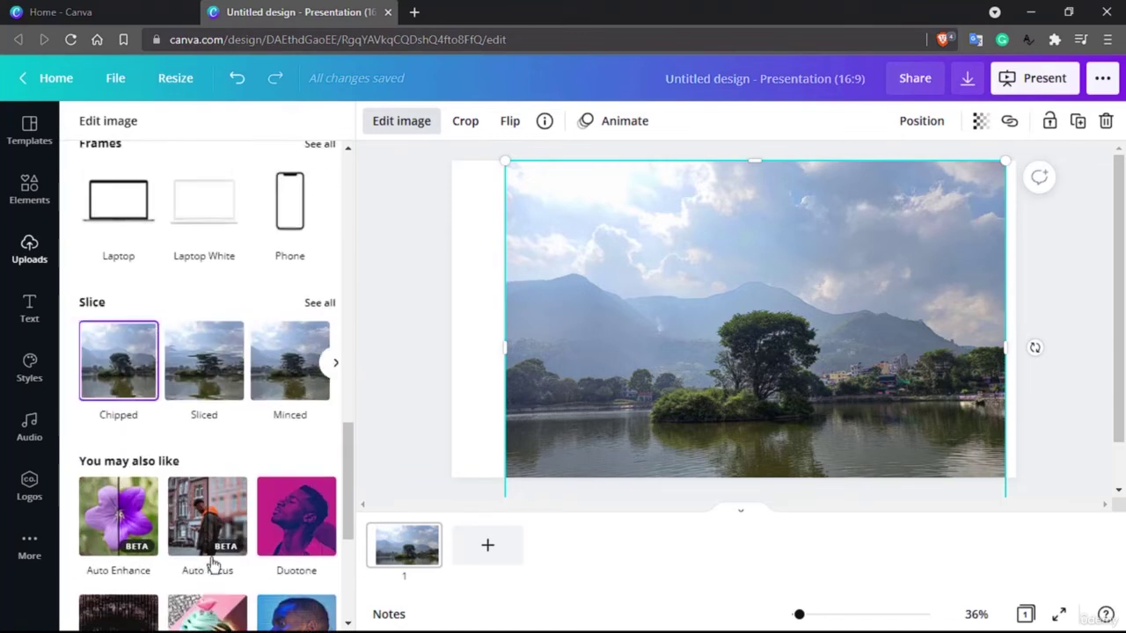
click(320, 303)
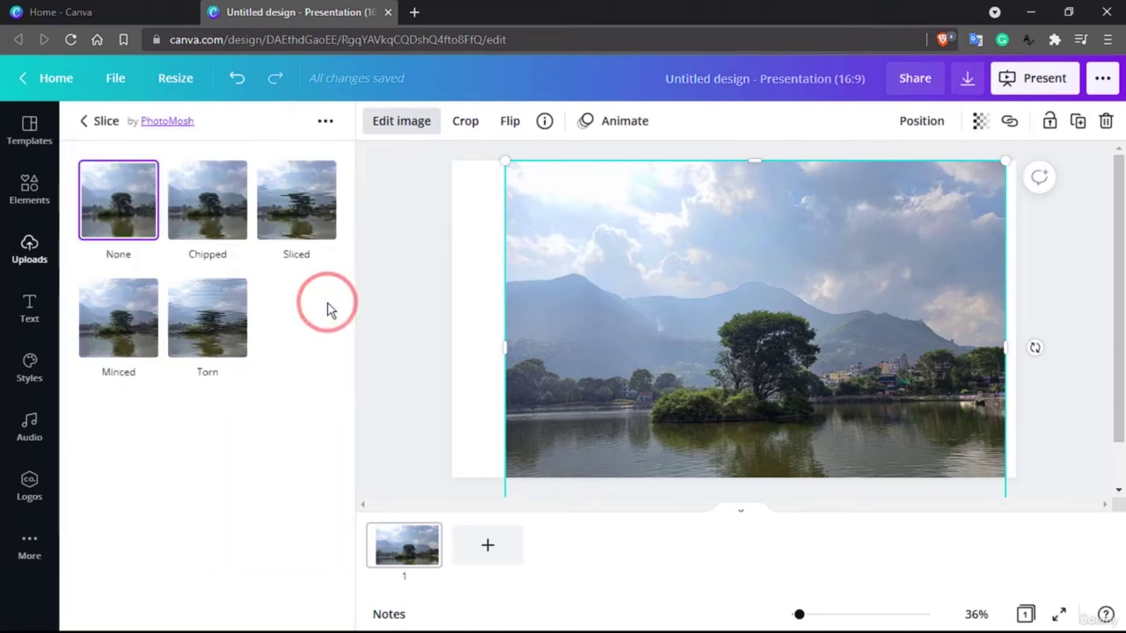
click(306, 202)
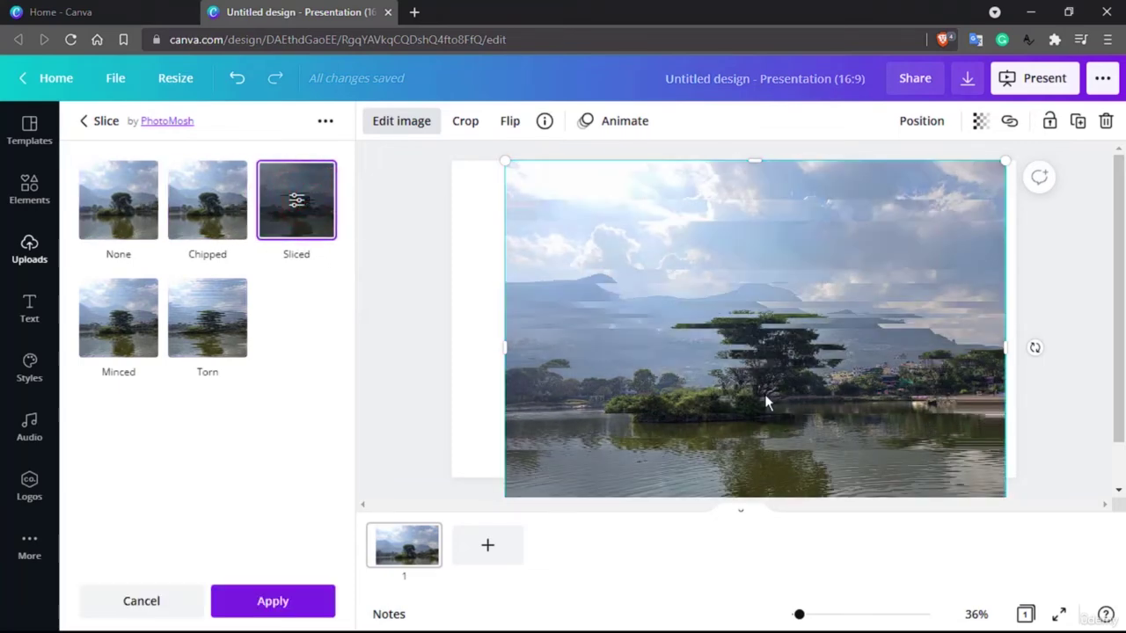
click(140, 606)
Step: Add the Letter Mosaic effect from the suggested effects to the image editing options
scroll(141, 612, down, 4)
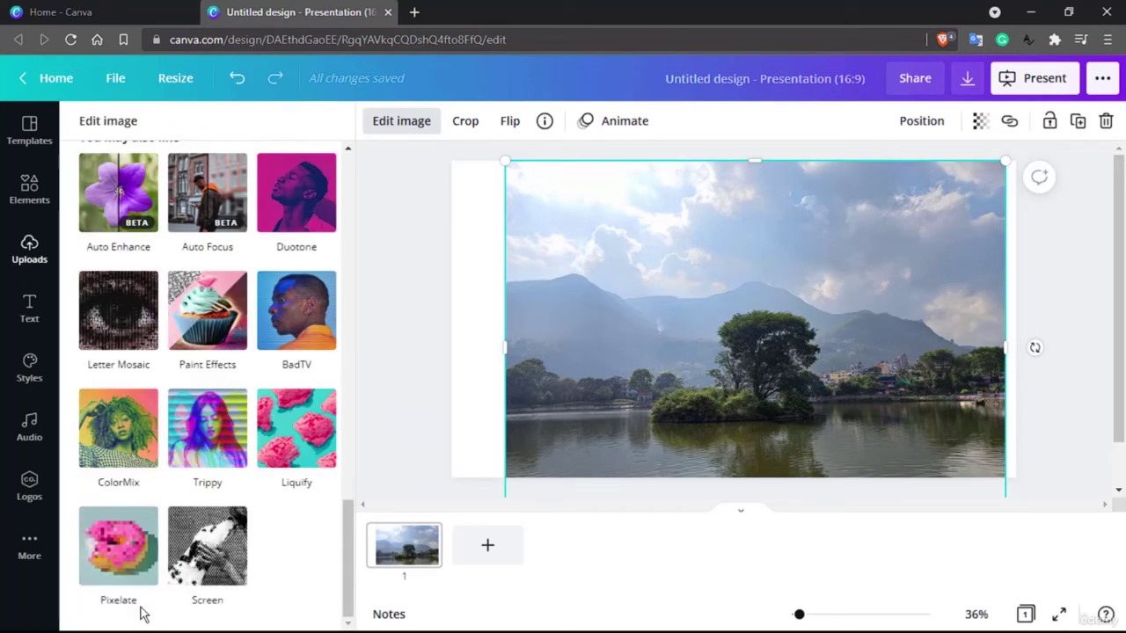
click(141, 613)
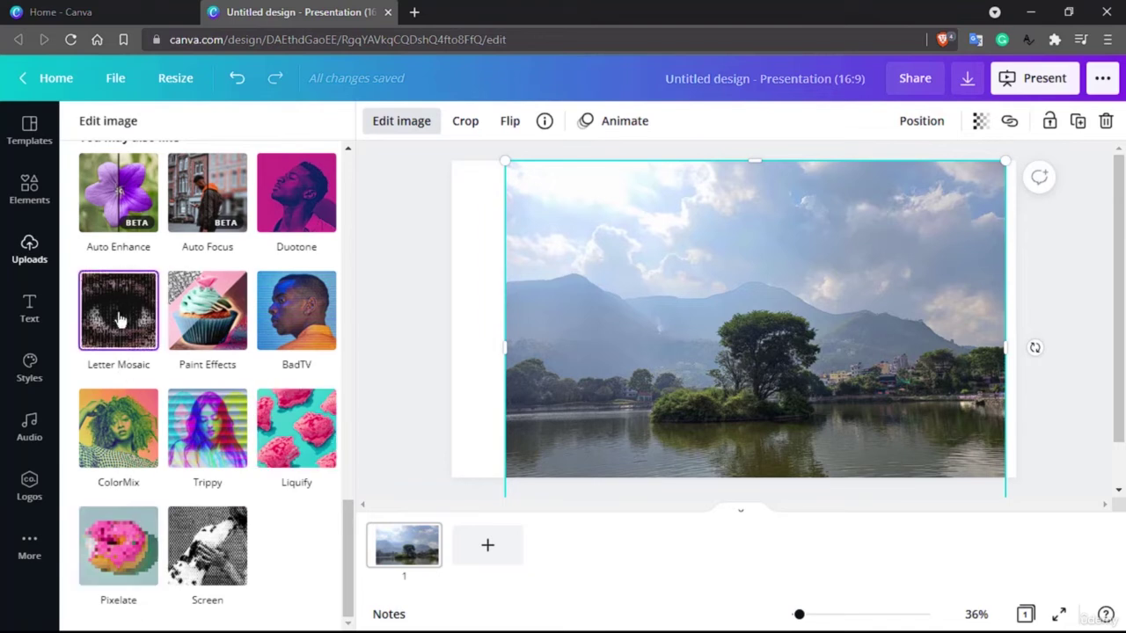
click(125, 369)
click(186, 552)
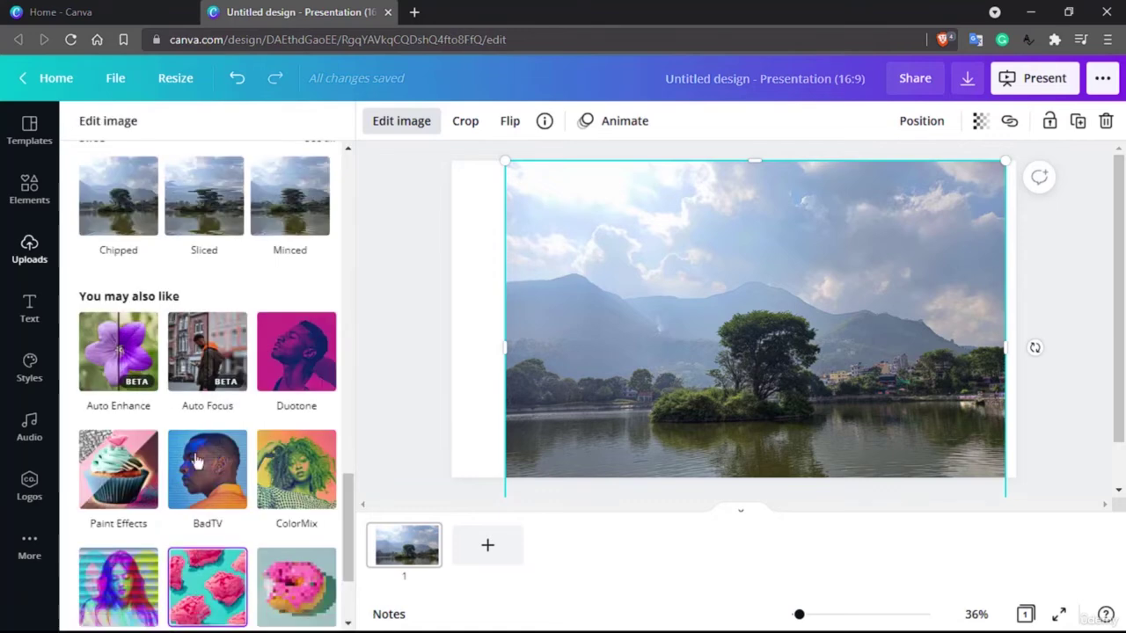
Step: Open the complete Letter Mosaic collection, try the Colorize effect on the lake photo and discard it
scroll(199, 415, up, 5)
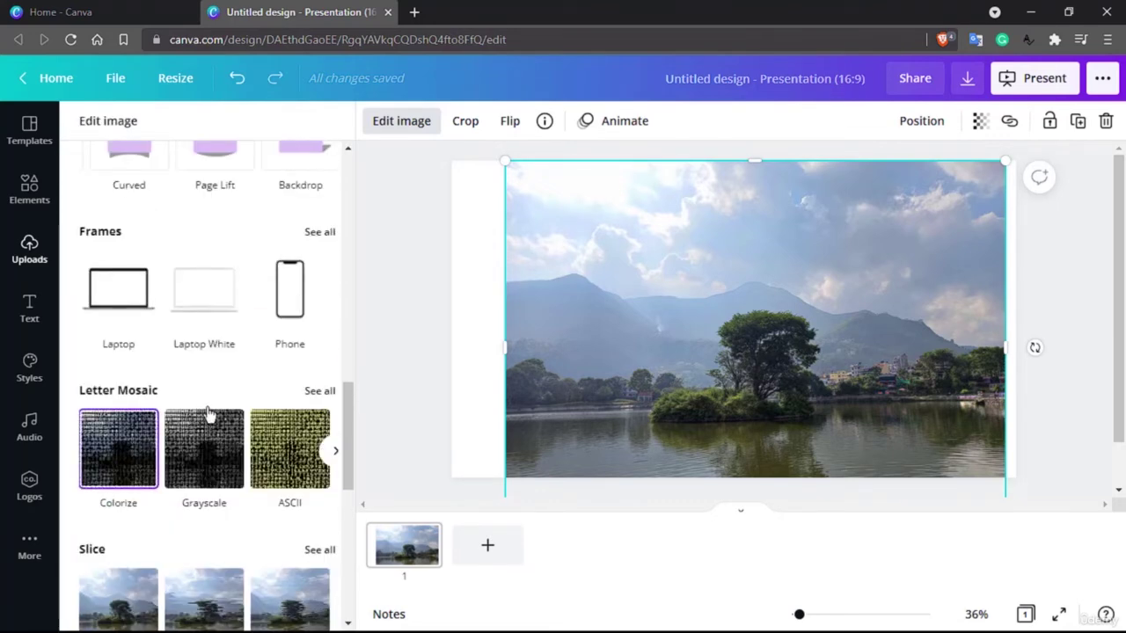
click(304, 400)
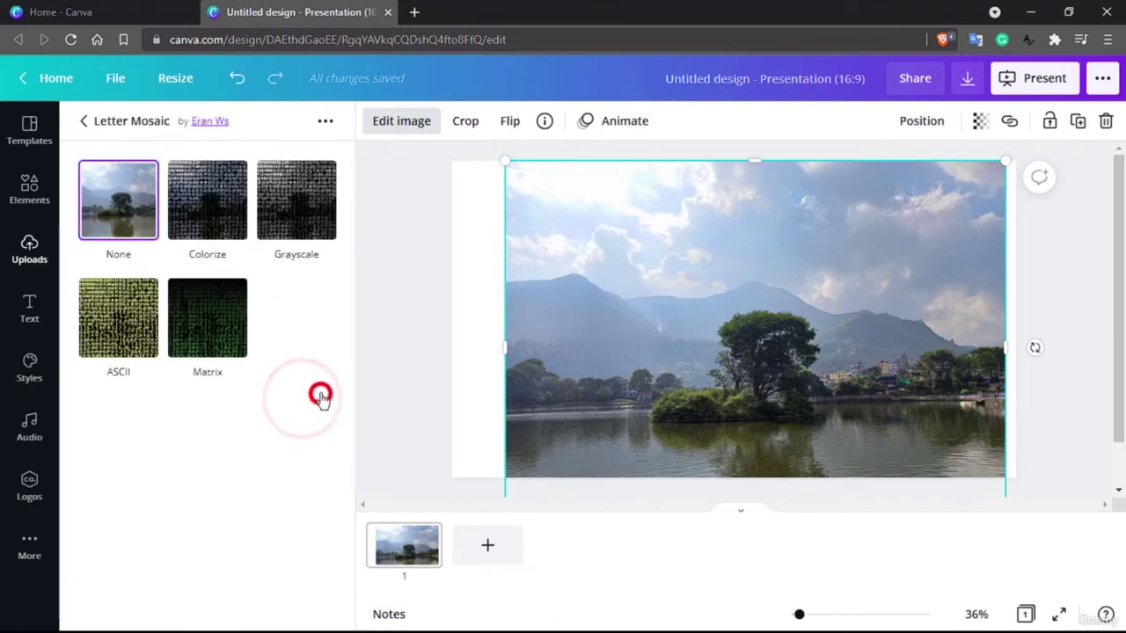
click(195, 197)
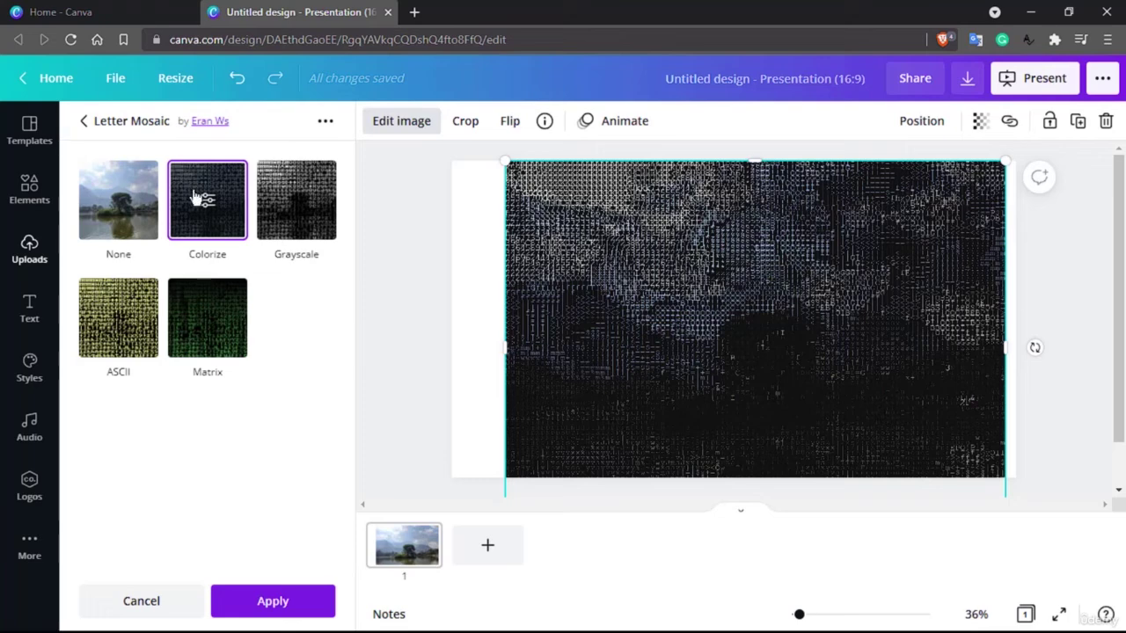
click(140, 604)
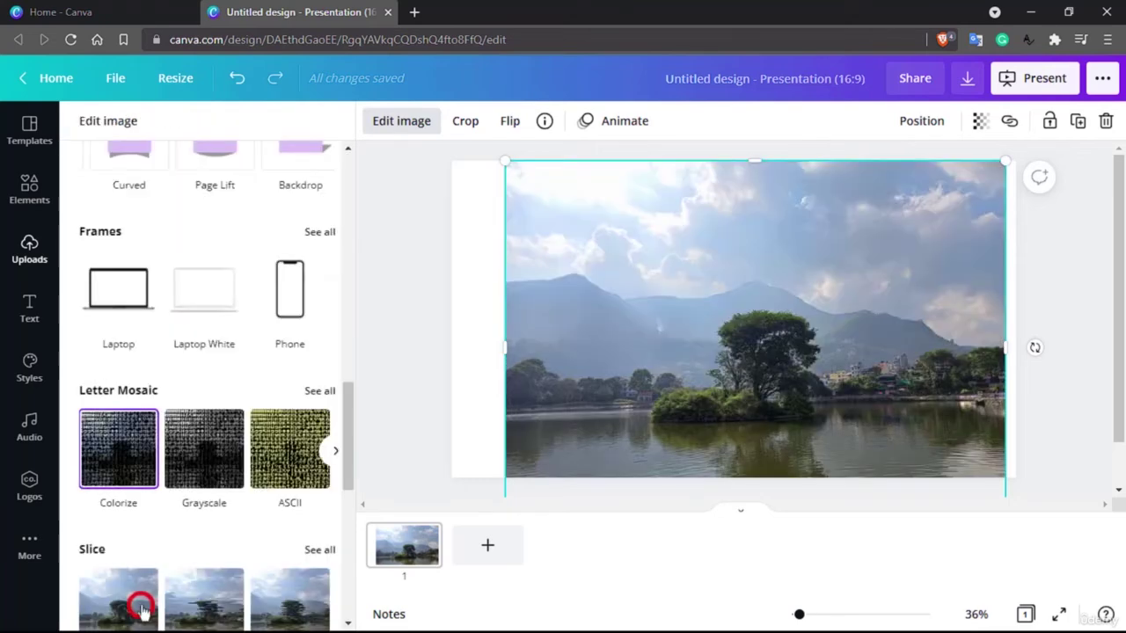
Step: Add Paint Effects from the suggested effects to the image editing options
scroll(224, 405, down, 5)
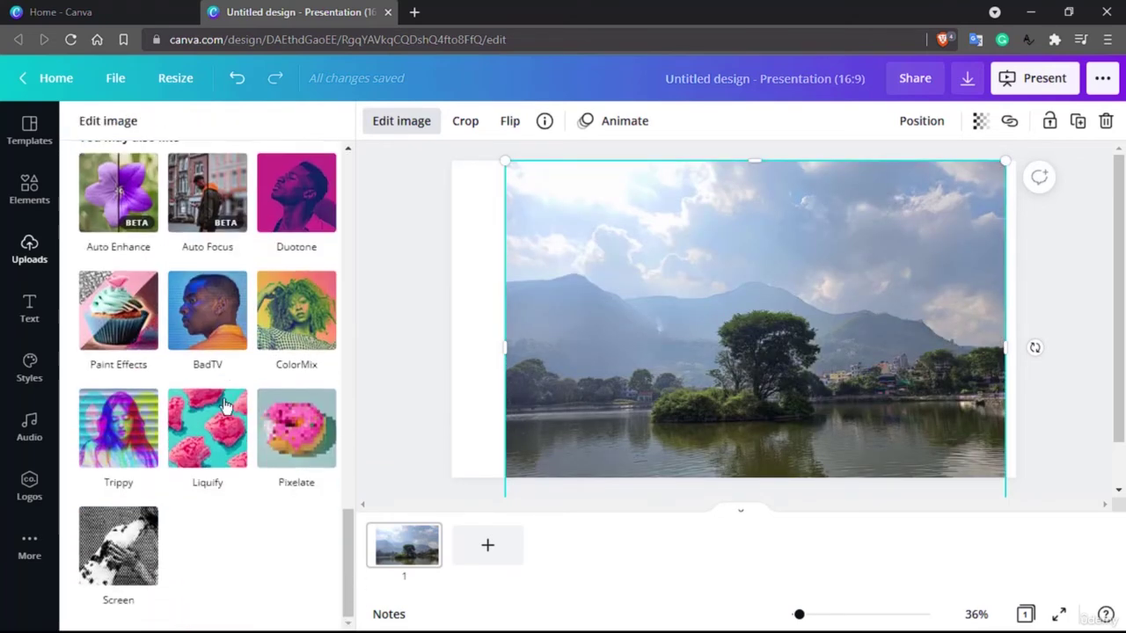
click(124, 317)
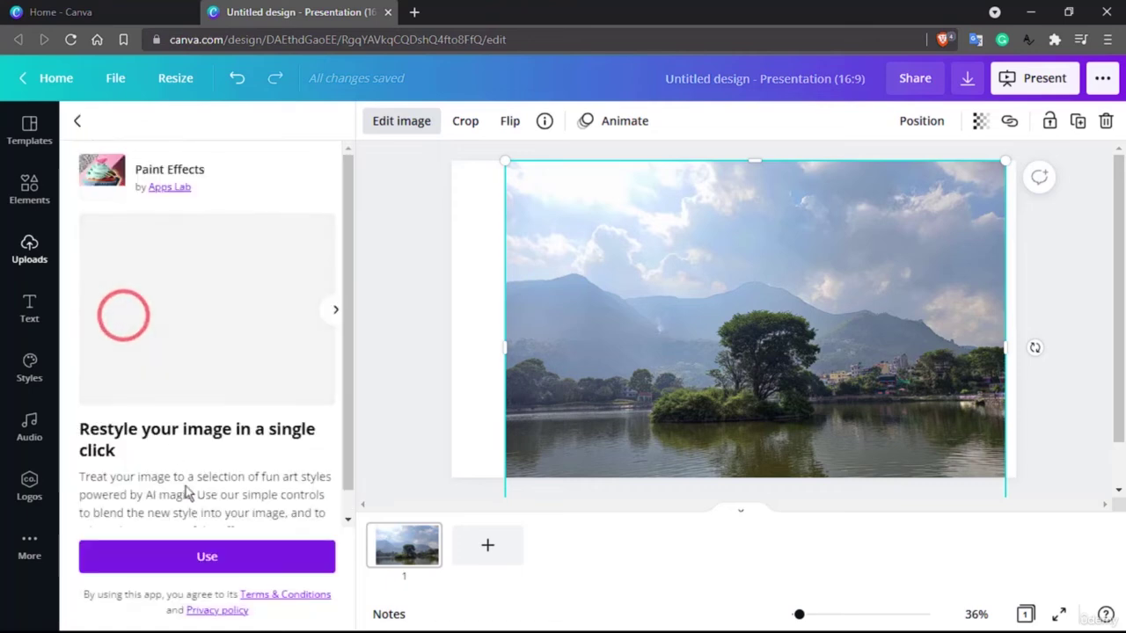
click(210, 558)
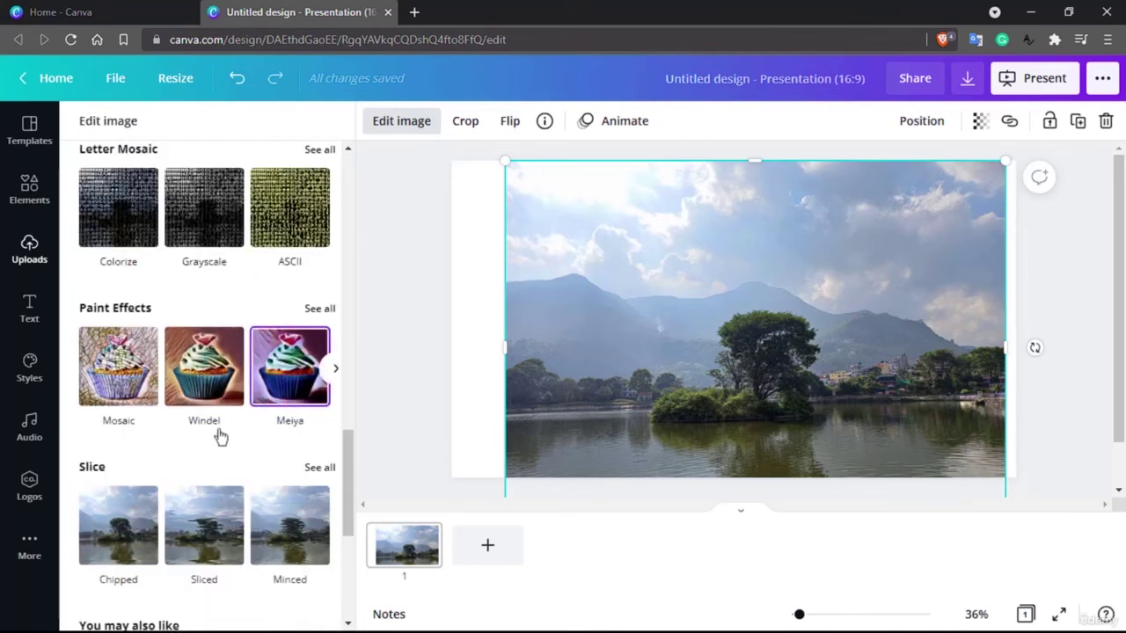
Step: Open the complete Paint Effects collection and try the Meiya and Mosaic effects on the lake photo
click(299, 338)
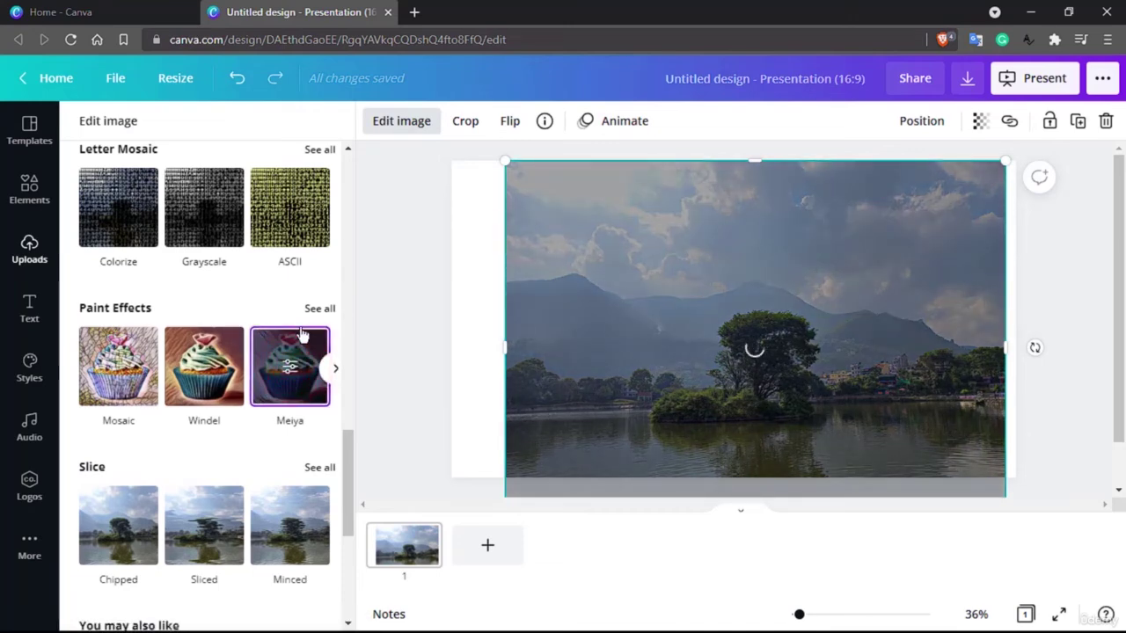
click(103, 369)
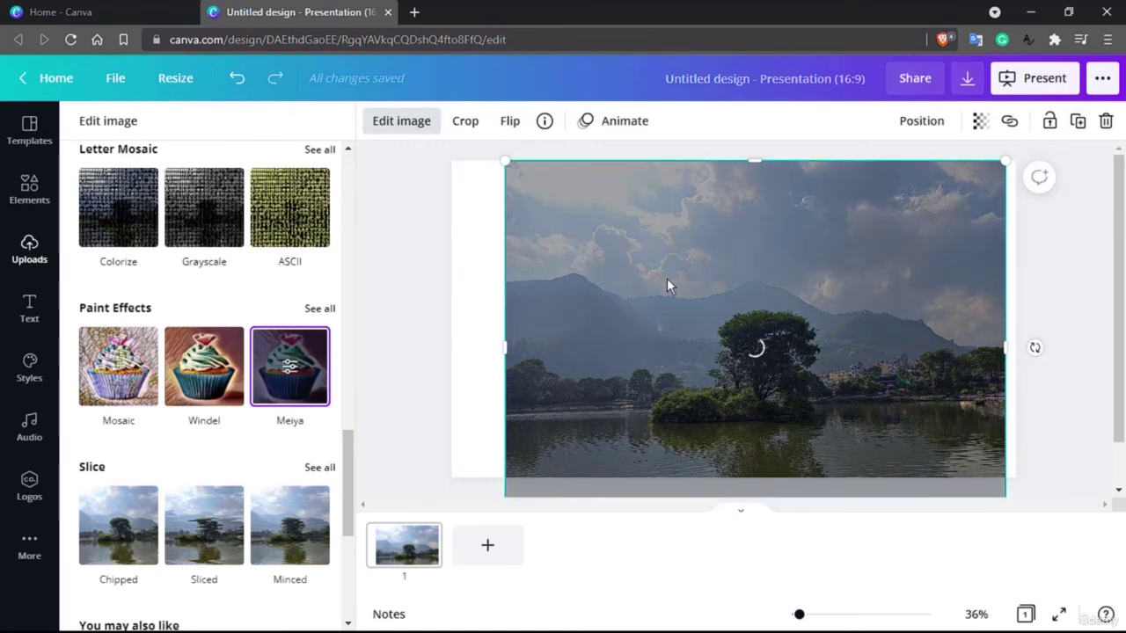
click(319, 308)
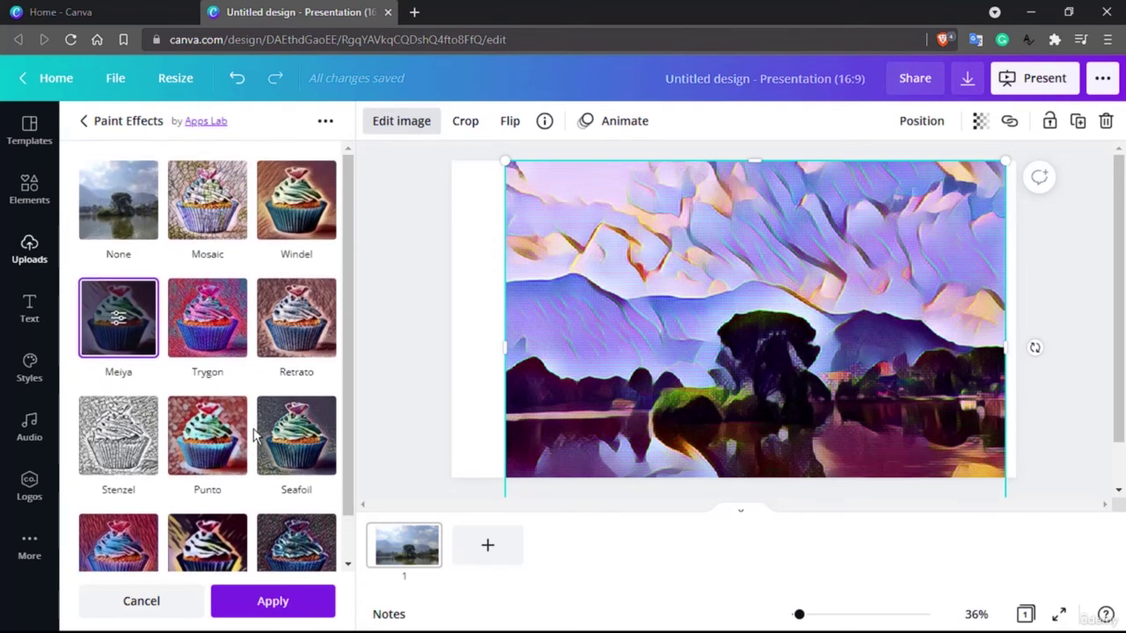
click(211, 227)
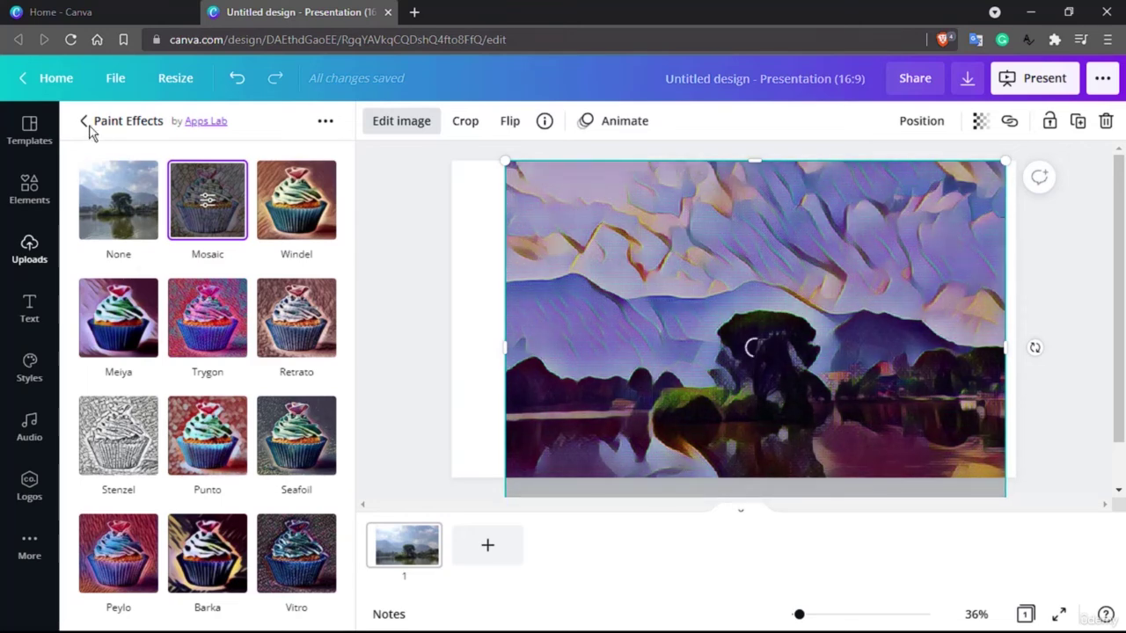
click(84, 123)
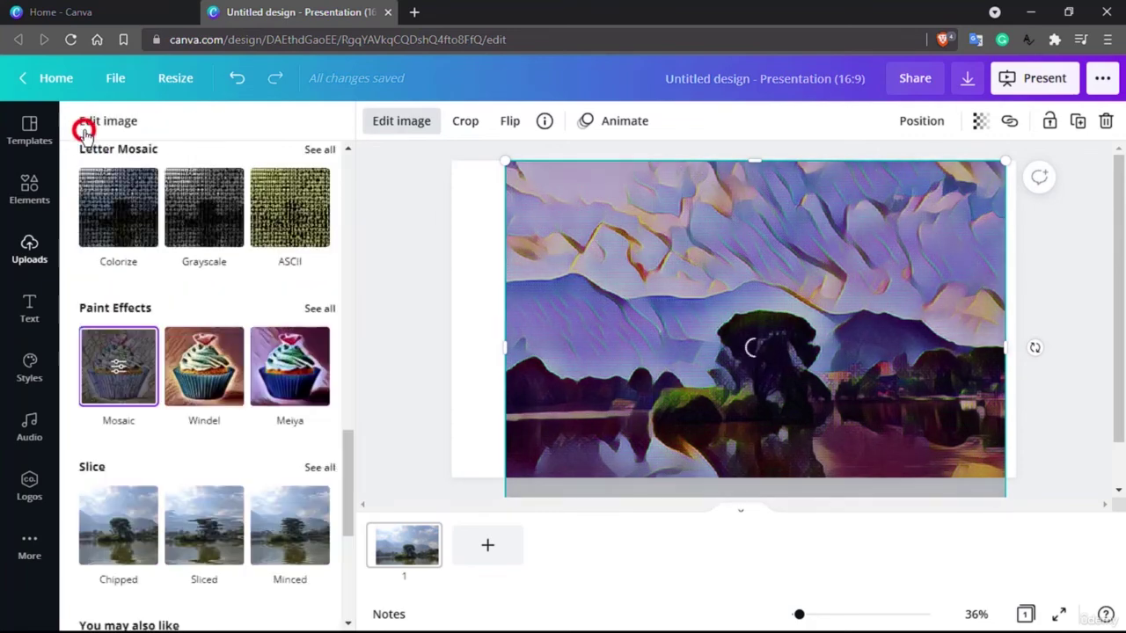
scroll(148, 457, down, 4)
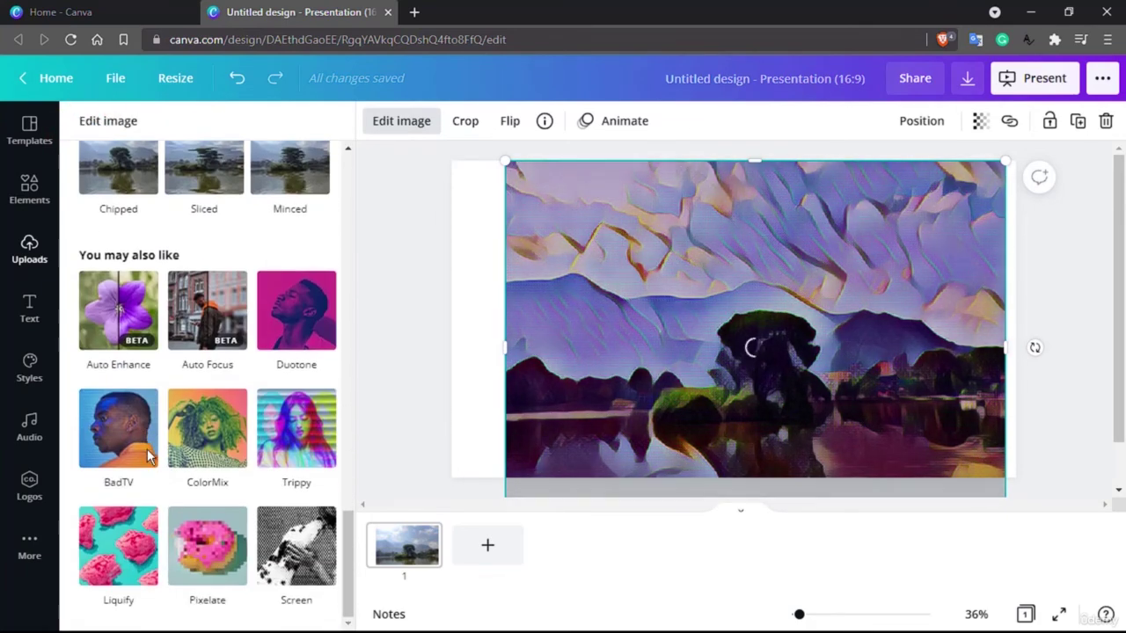
scroll(149, 457, up, 15)
scroll(128, 348, up, 3)
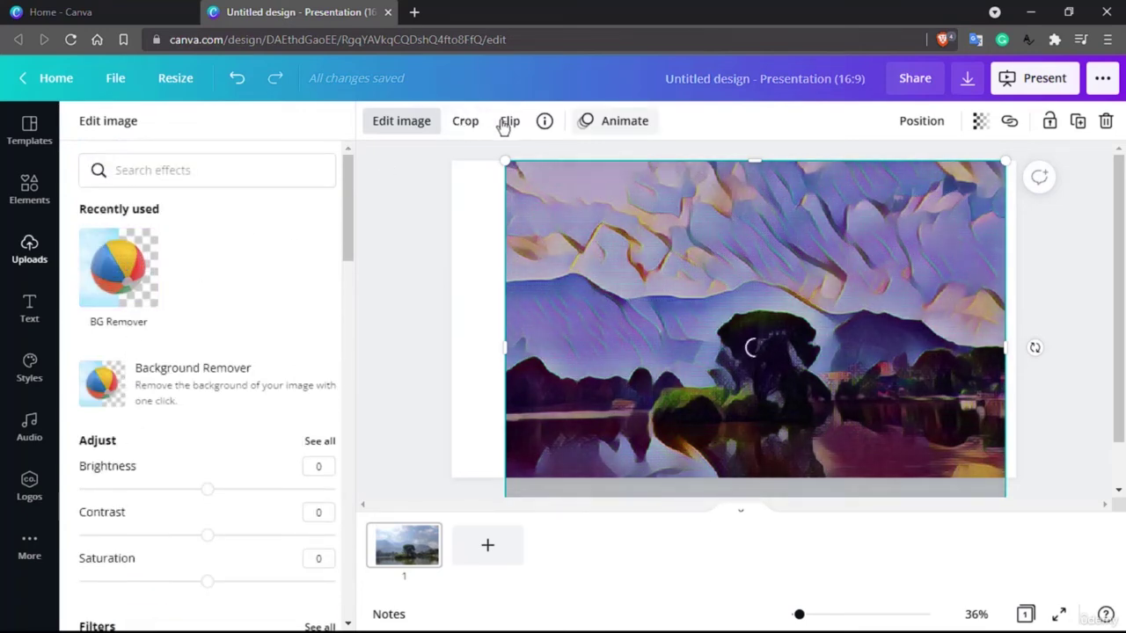
Step: Try the Rise, Tumble and Pan photo animations on the lake photo and apply the Drift animation
click(630, 124)
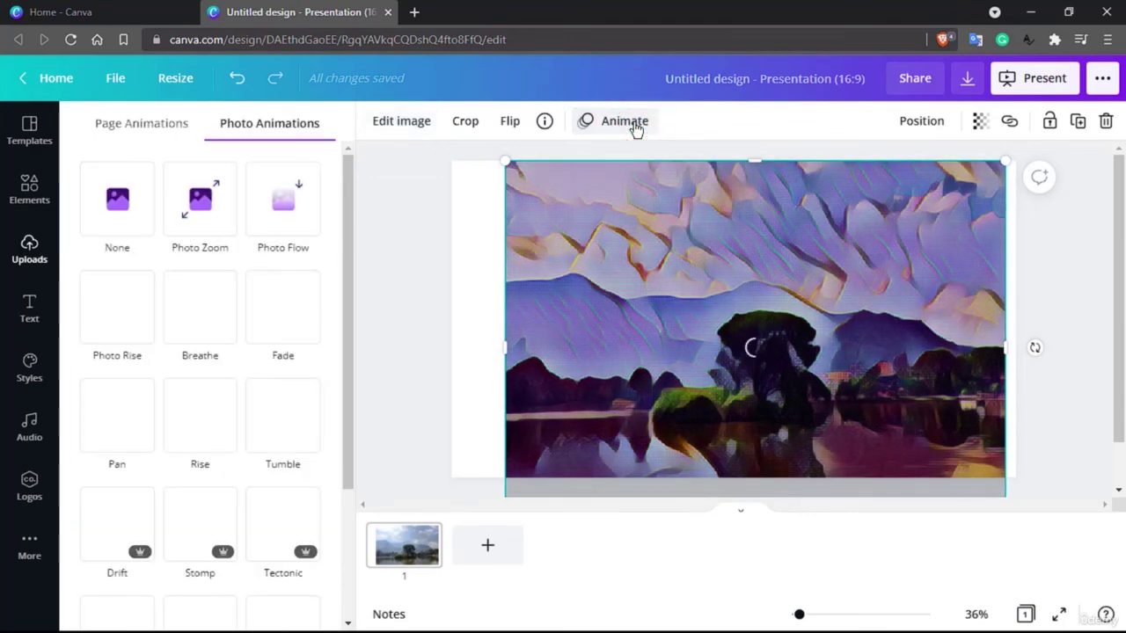
click(187, 422)
click(262, 419)
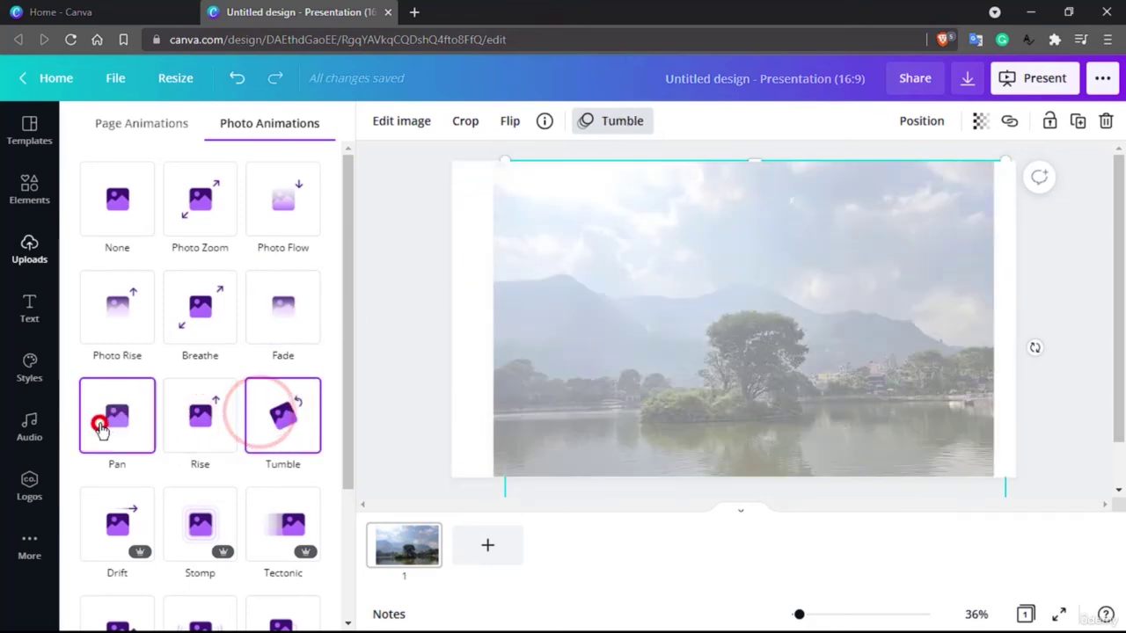
click(110, 415)
click(106, 508)
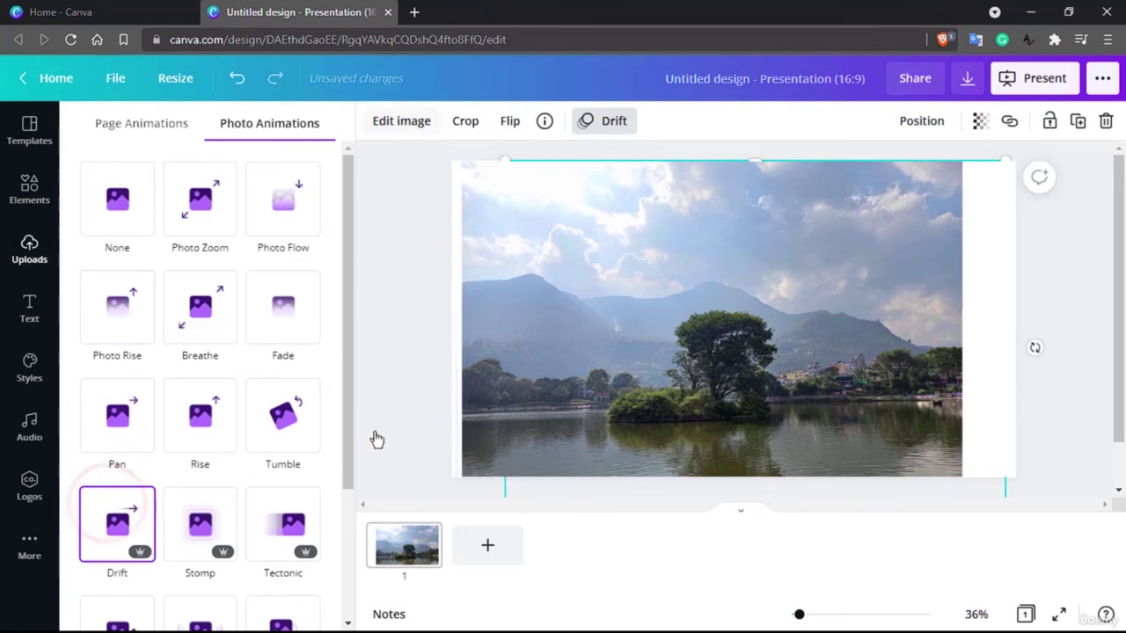
Step: Crop the lake photo on all sides to a small area around the tree island
click(465, 123)
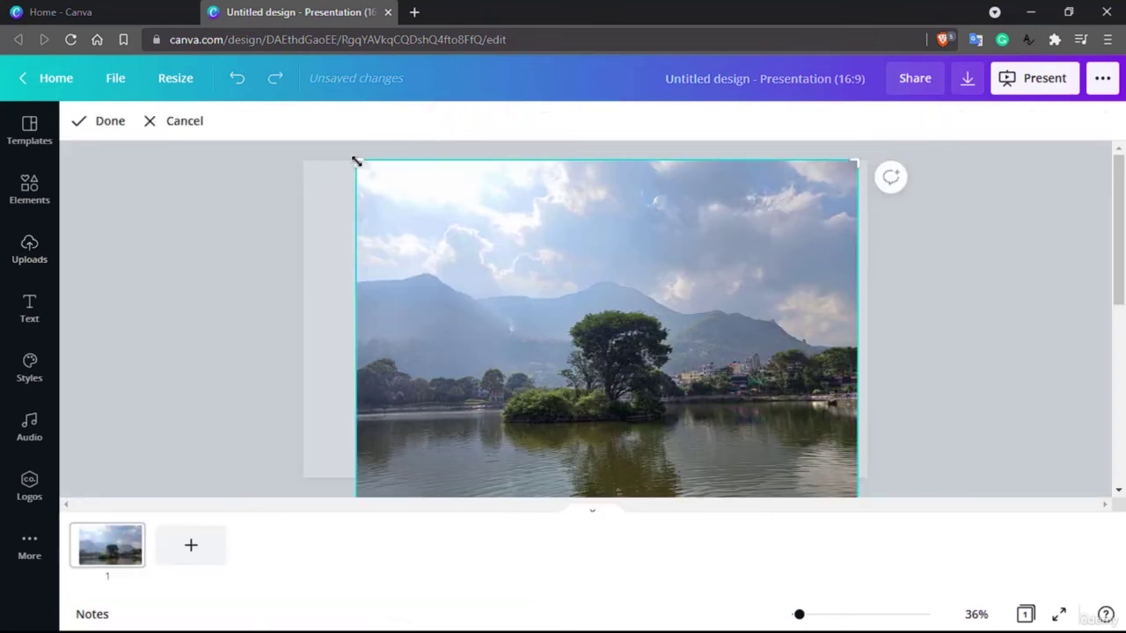
drag(356, 161, 474, 267)
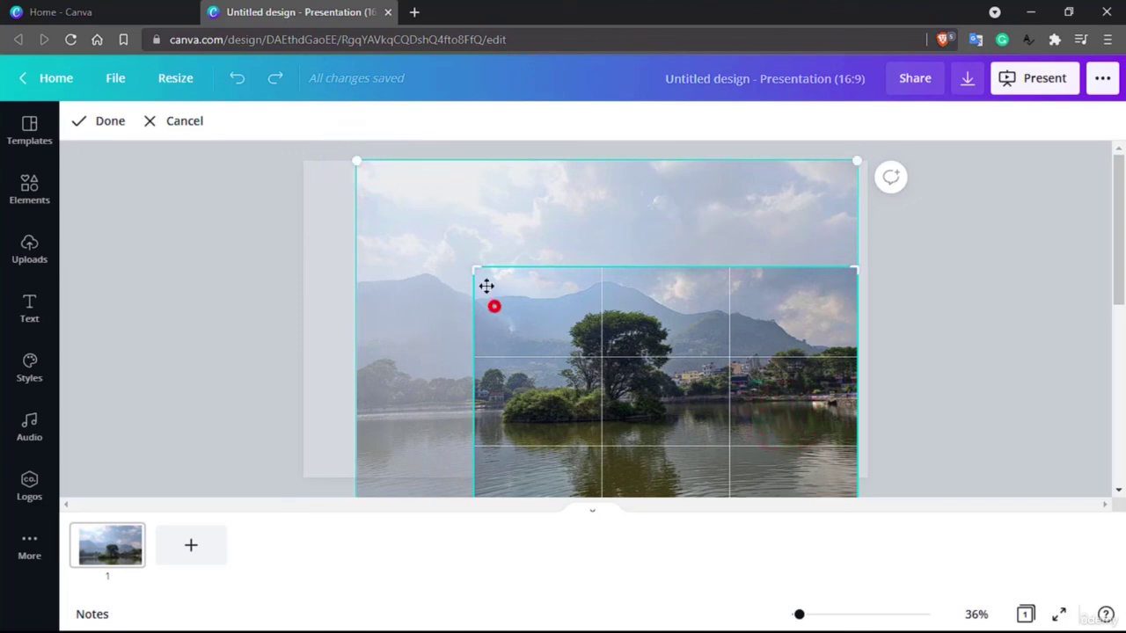
scroll(449, 233, down, 3)
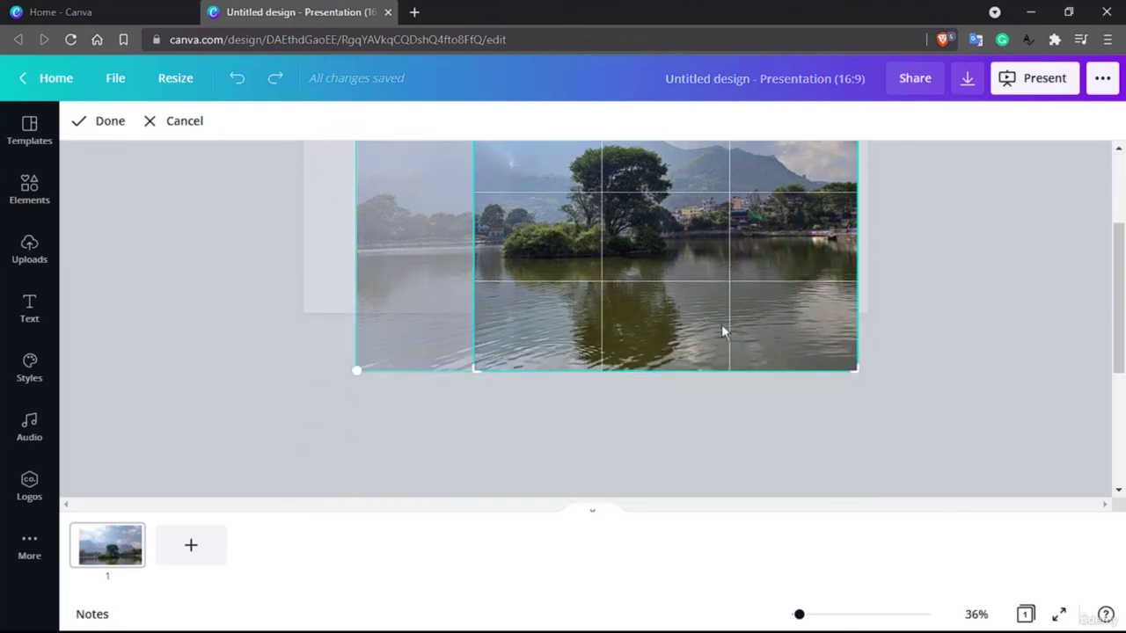
drag(852, 368, 721, 310)
scroll(673, 341, up, 3)
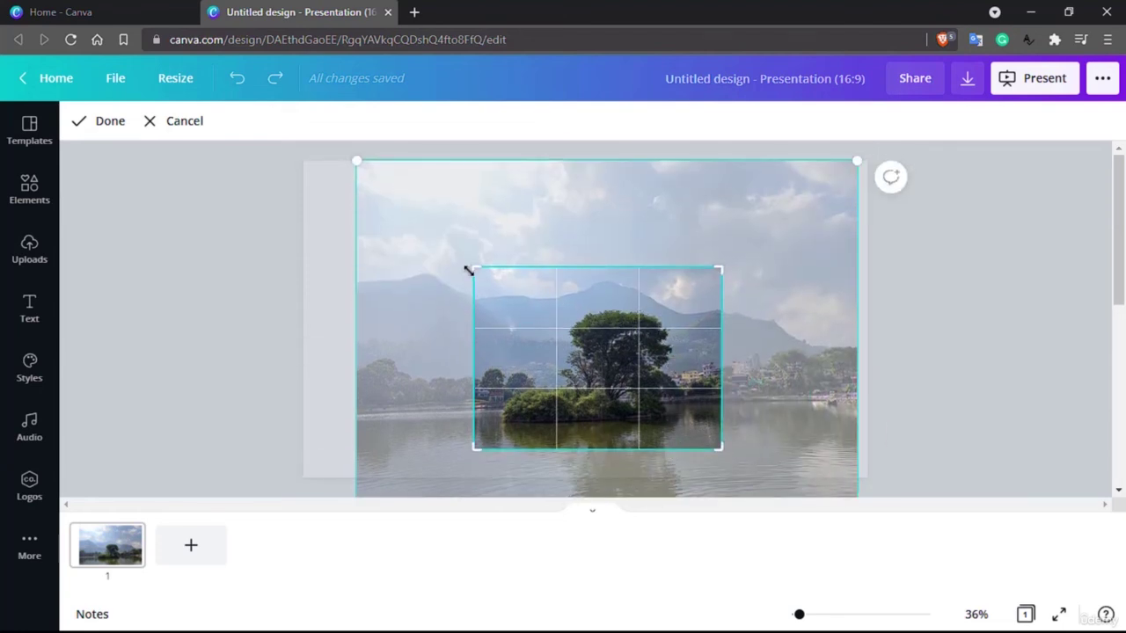
drag(469, 271, 489, 283)
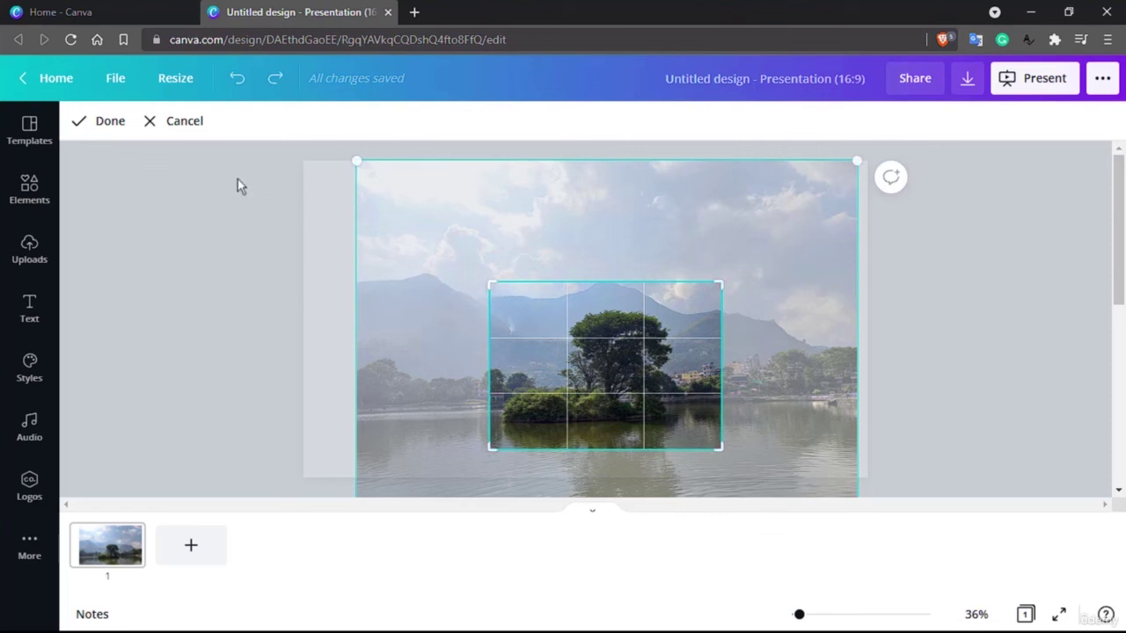
click(86, 120)
Step: Move the cropped photo up to near the centre of the page and deselect it
drag(608, 382, 603, 312)
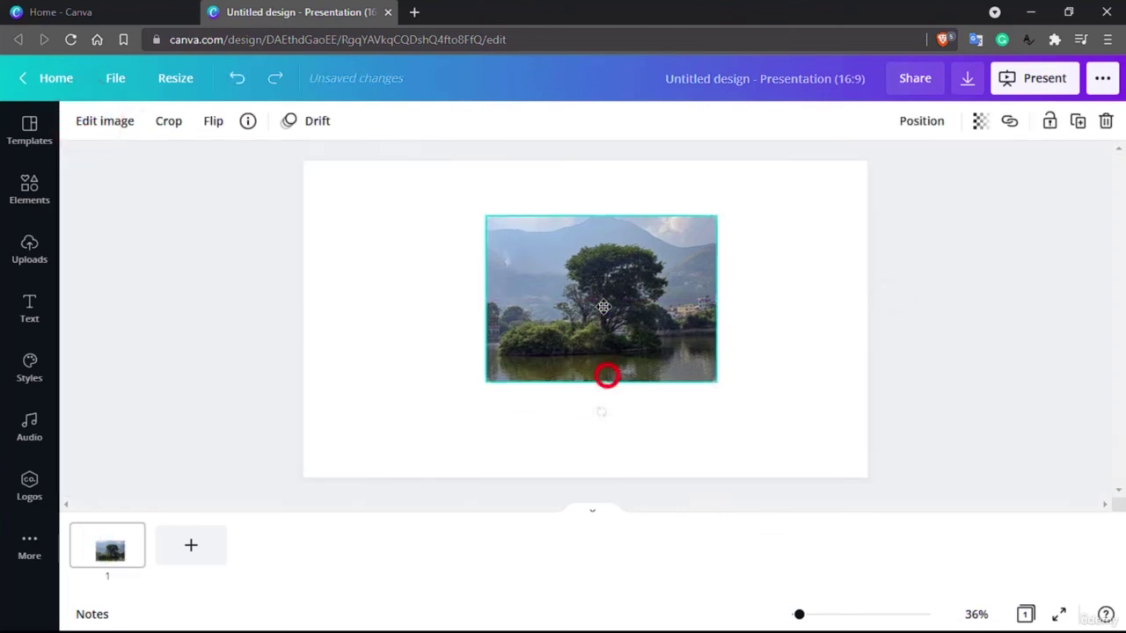
click(508, 323)
click(442, 312)
Step: Try setting the cropped photo as the page background and undo the change
click(639, 290)
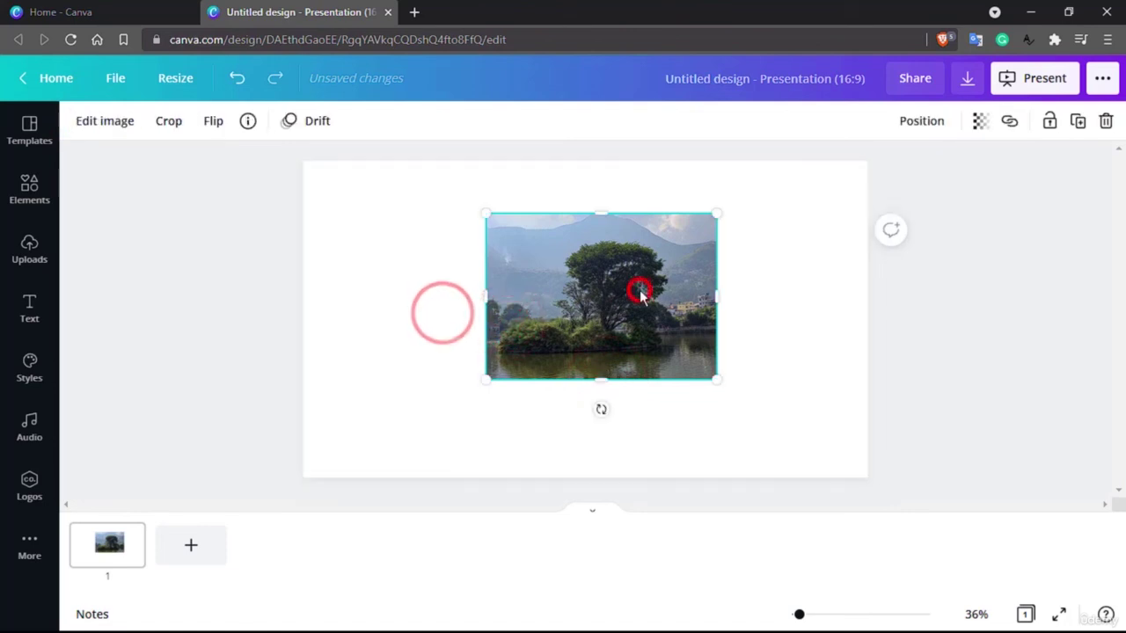
right_click(640, 296)
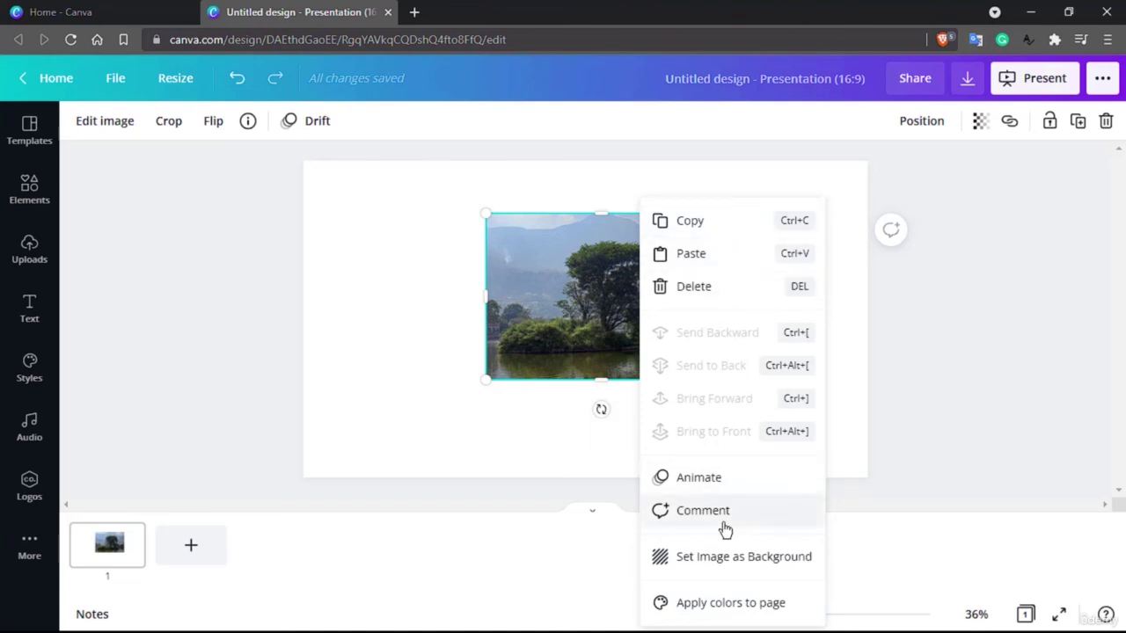
click(735, 566)
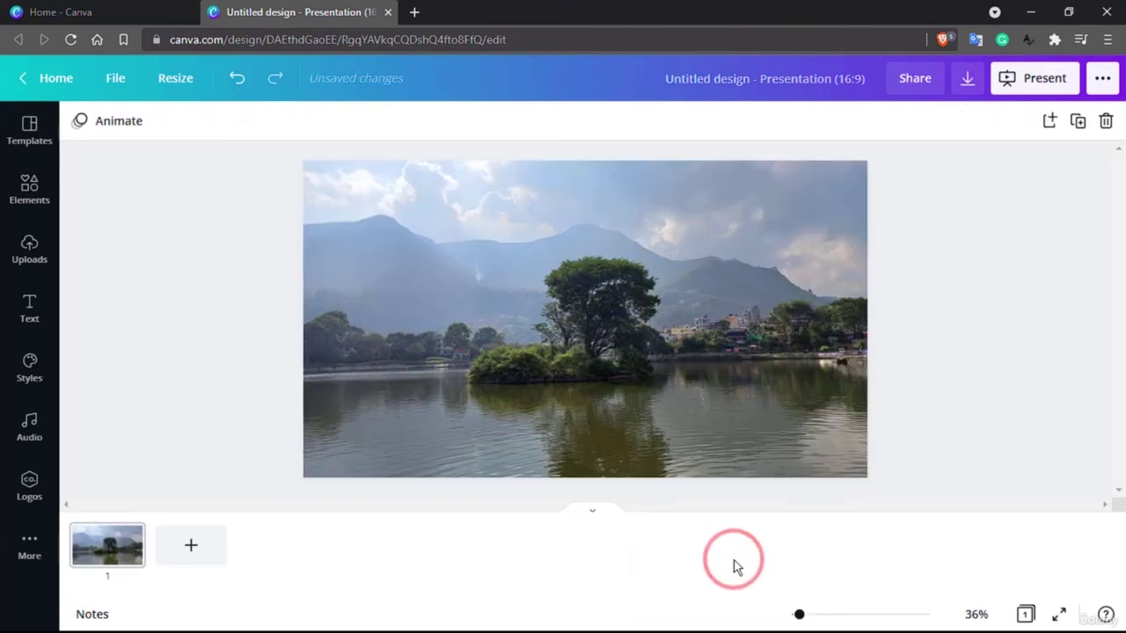
click(626, 374)
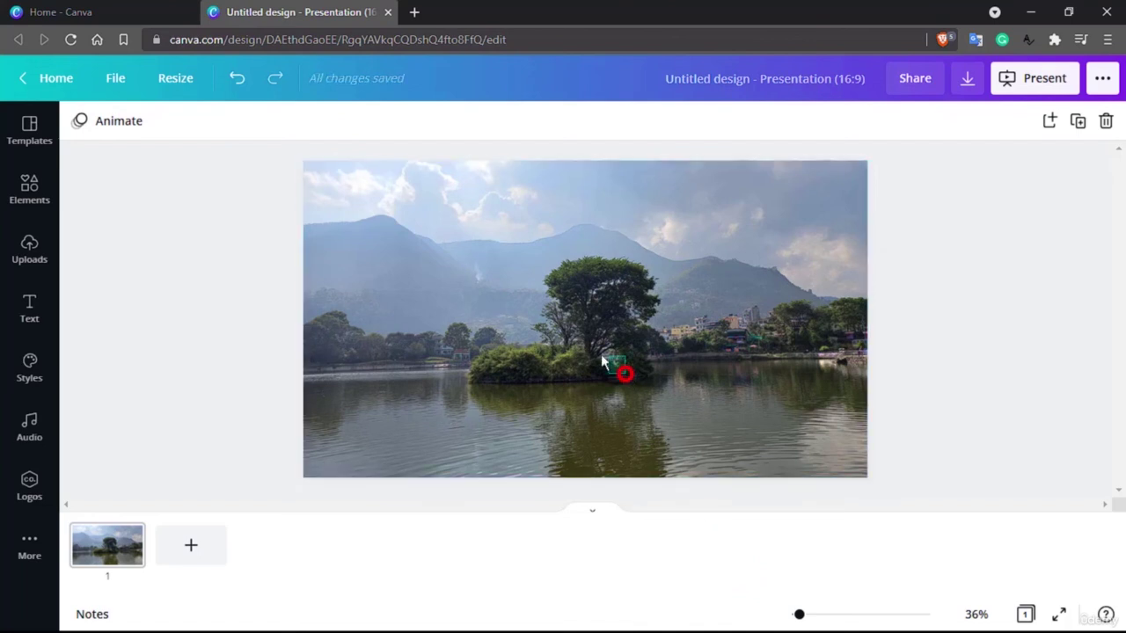
right_click(674, 430)
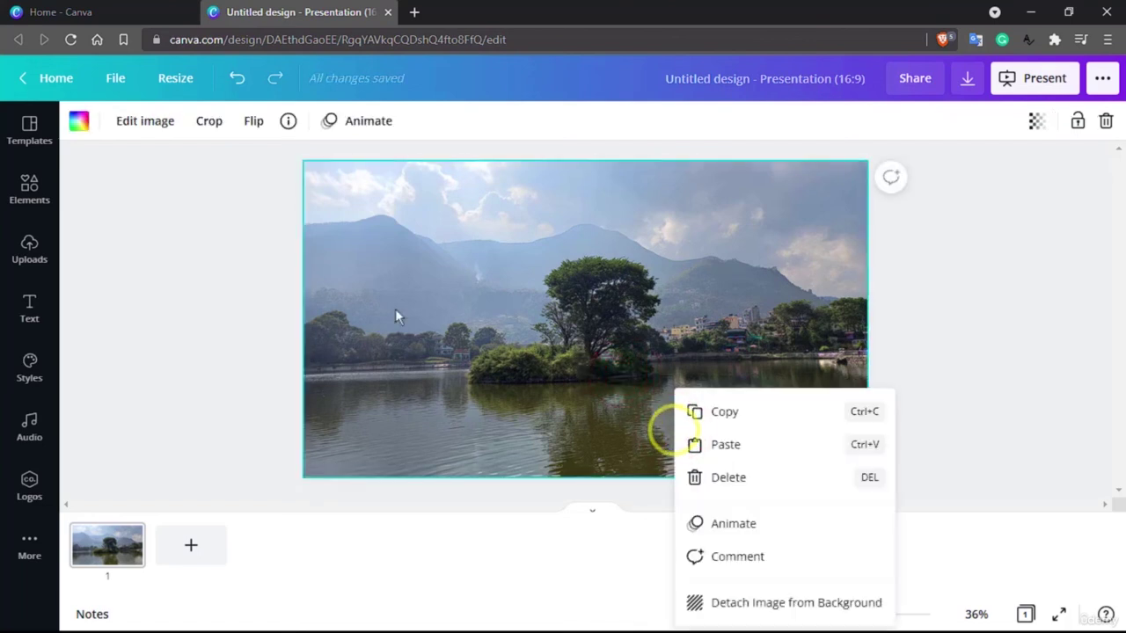
click(160, 214)
click(234, 77)
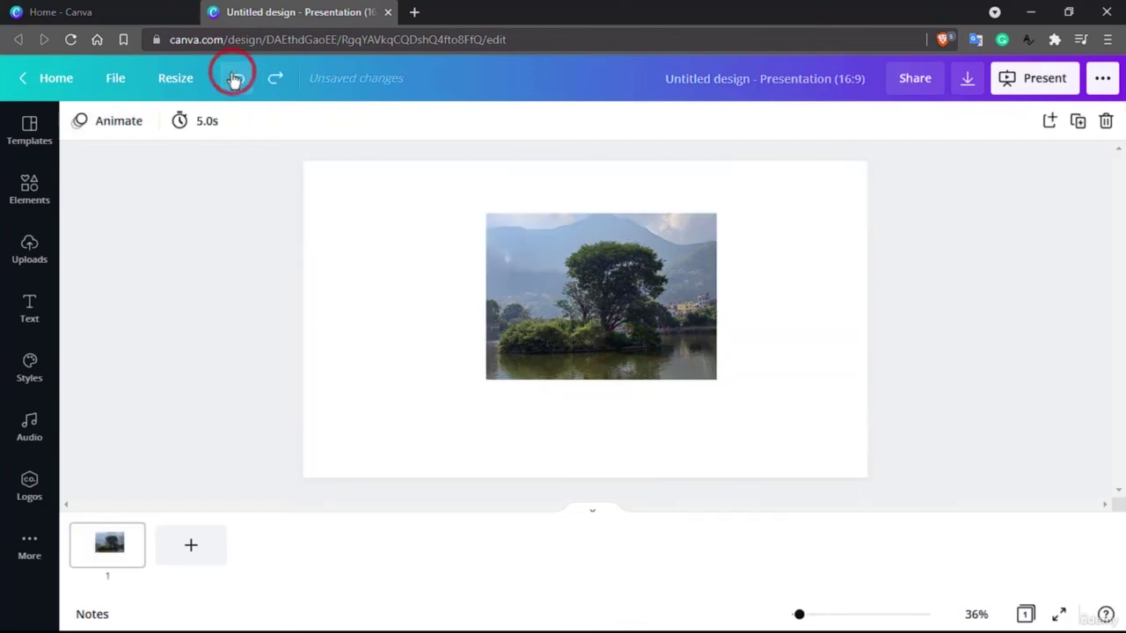
click(234, 78)
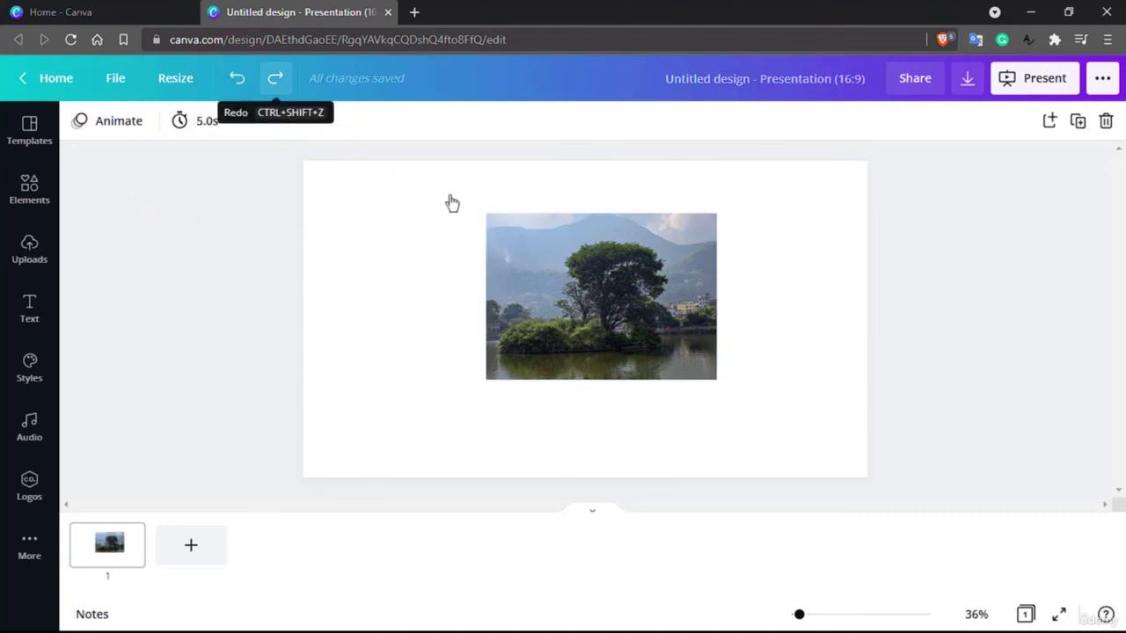
right_click(620, 288)
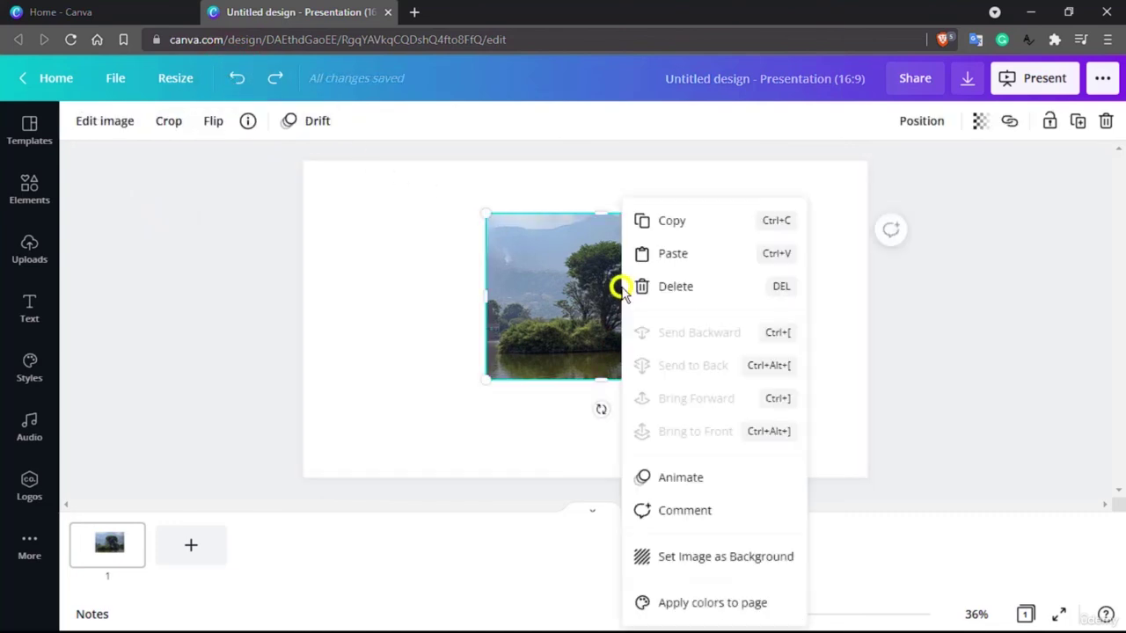
click(1001, 258)
Step: Examine the file types offered for downloading the design, from PNG to GIF, and close the download options without downloading
click(609, 256)
click(1102, 78)
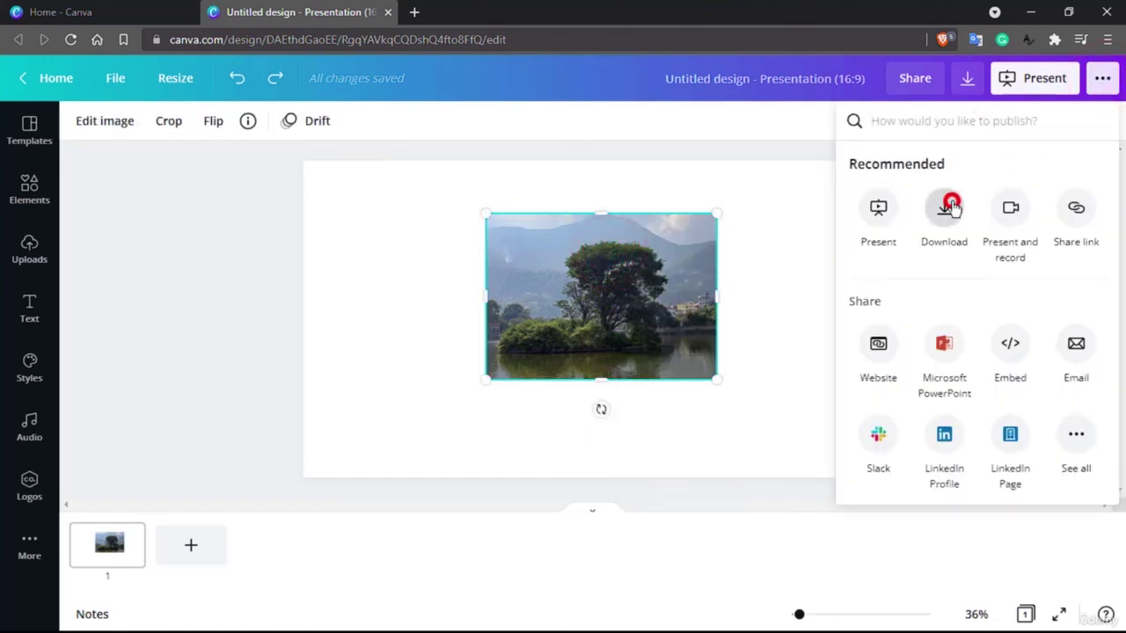
click(950, 207)
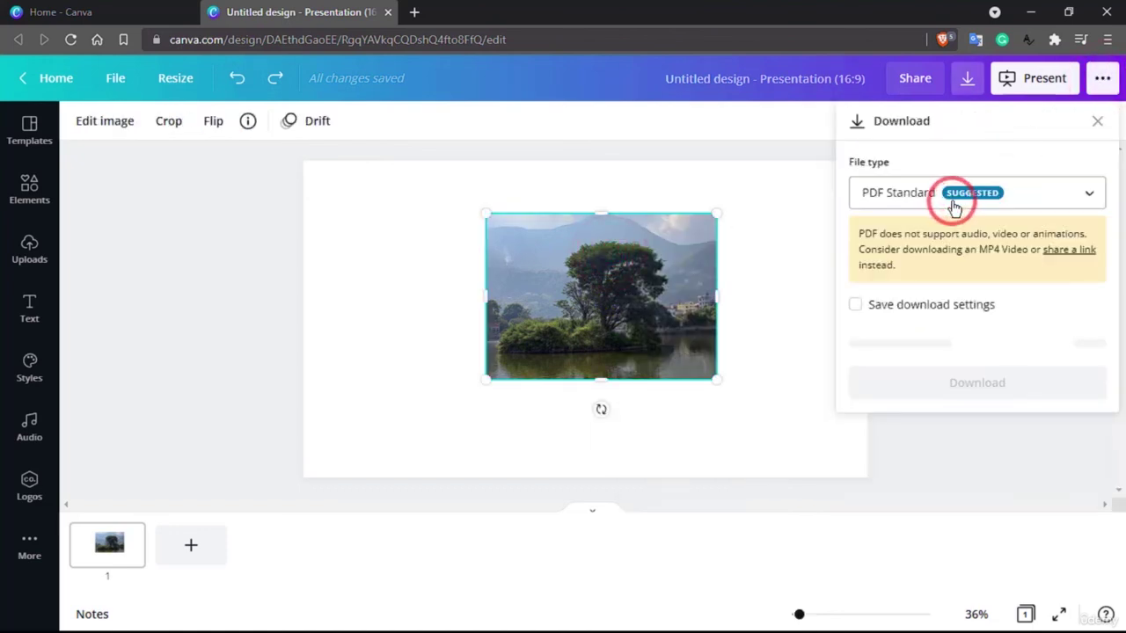
click(1088, 201)
key(Down)
key(Down)
key(Down)
key(Down)
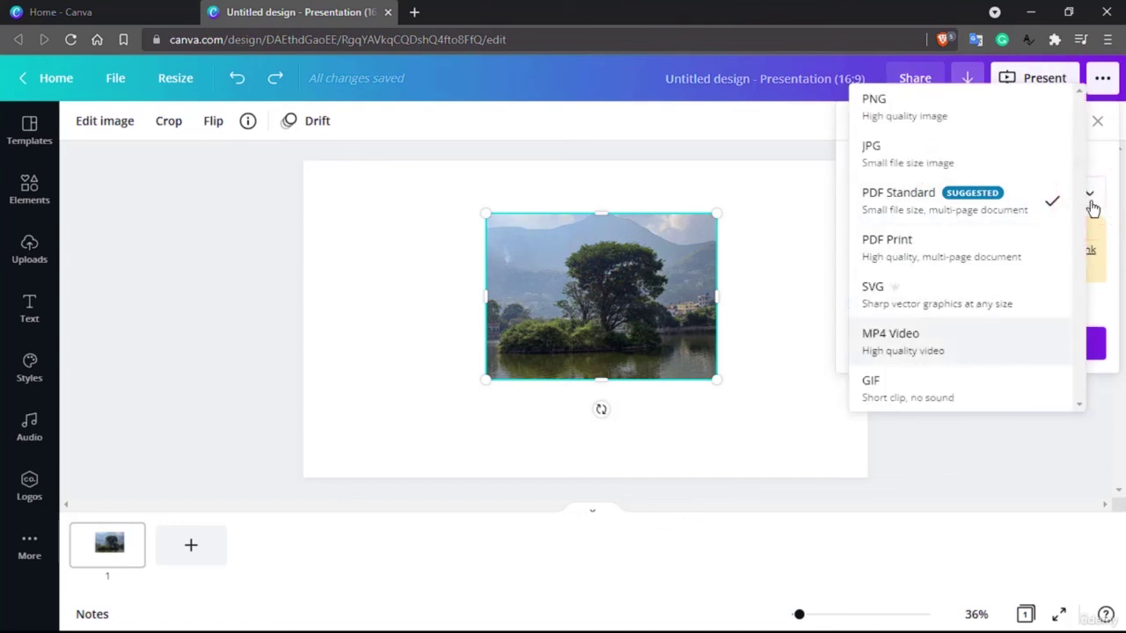
key(Down)
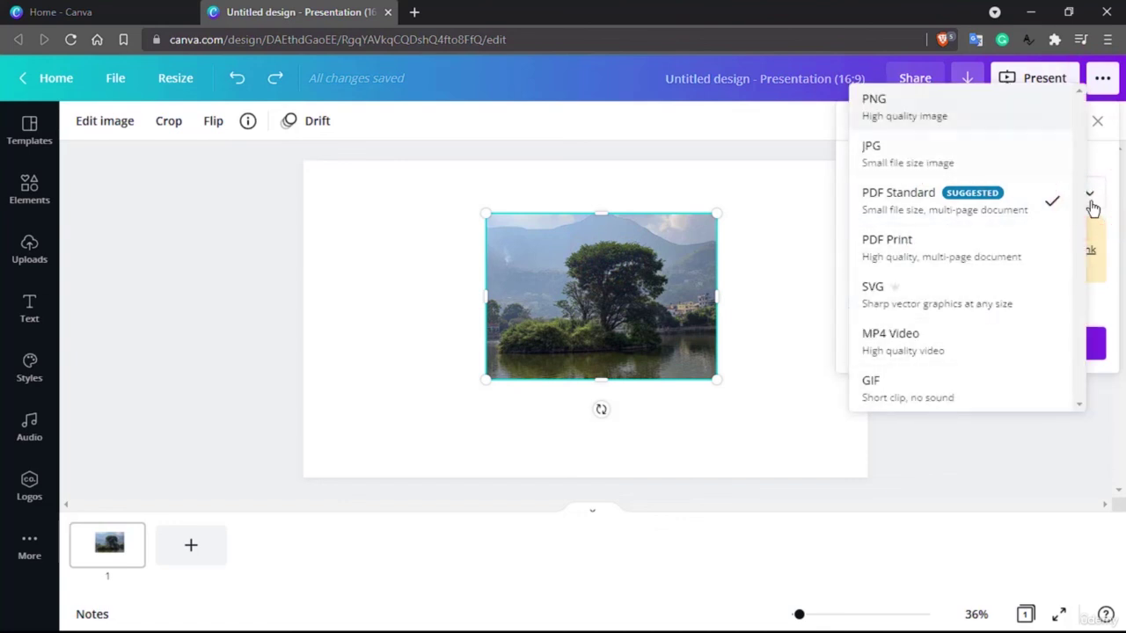
key(Down)
key(Down)
key(Down)
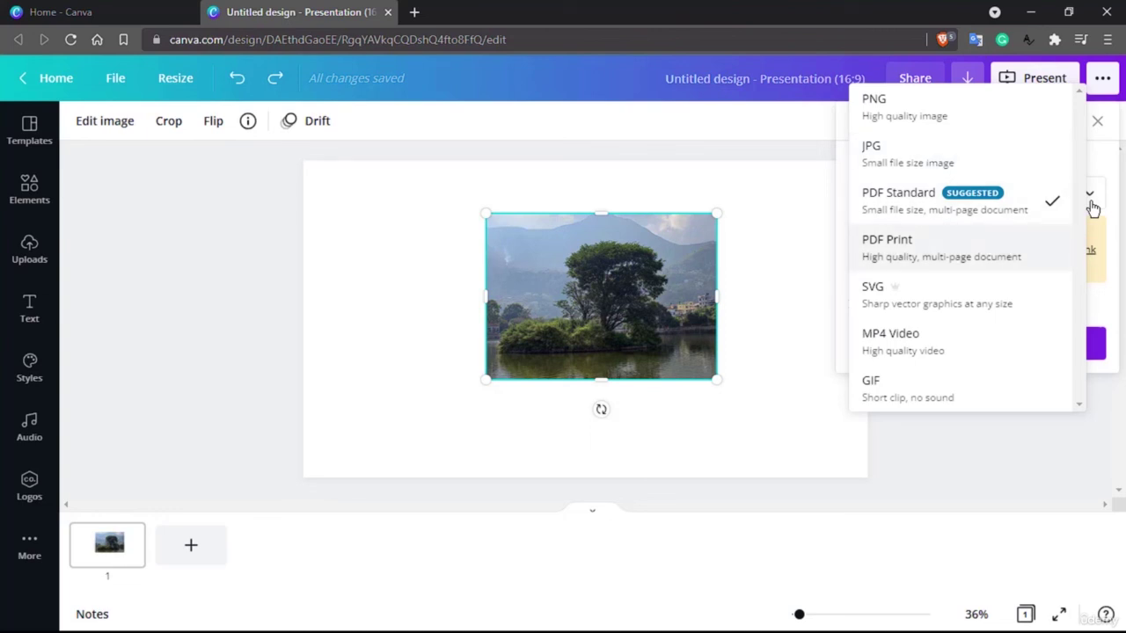
key(Down)
key(Down)
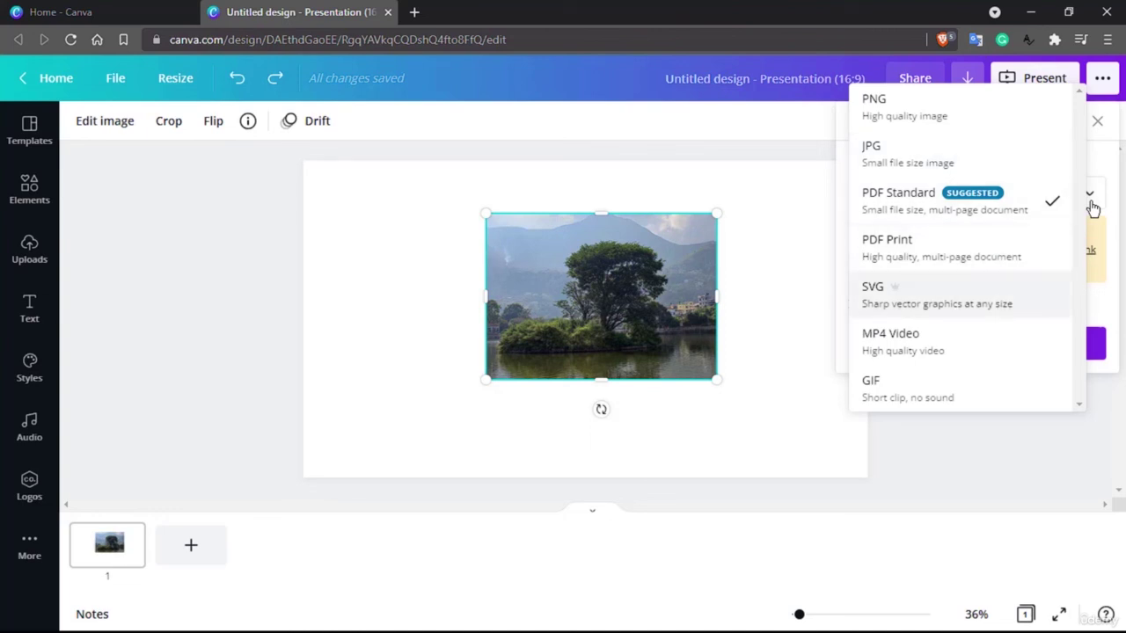
click(1089, 463)
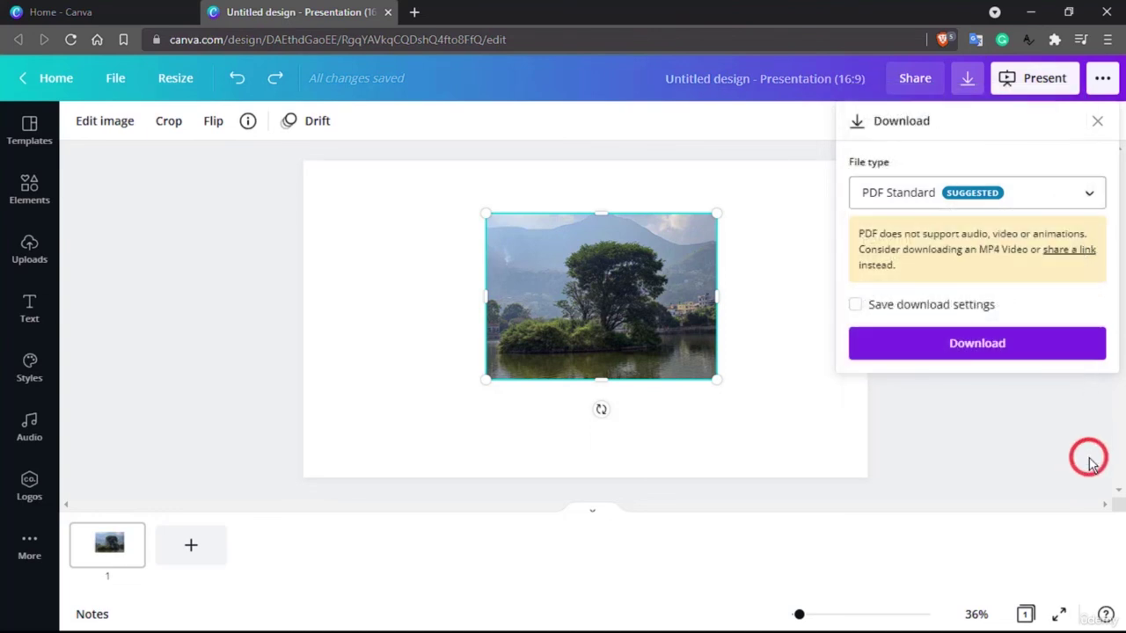
click(268, 220)
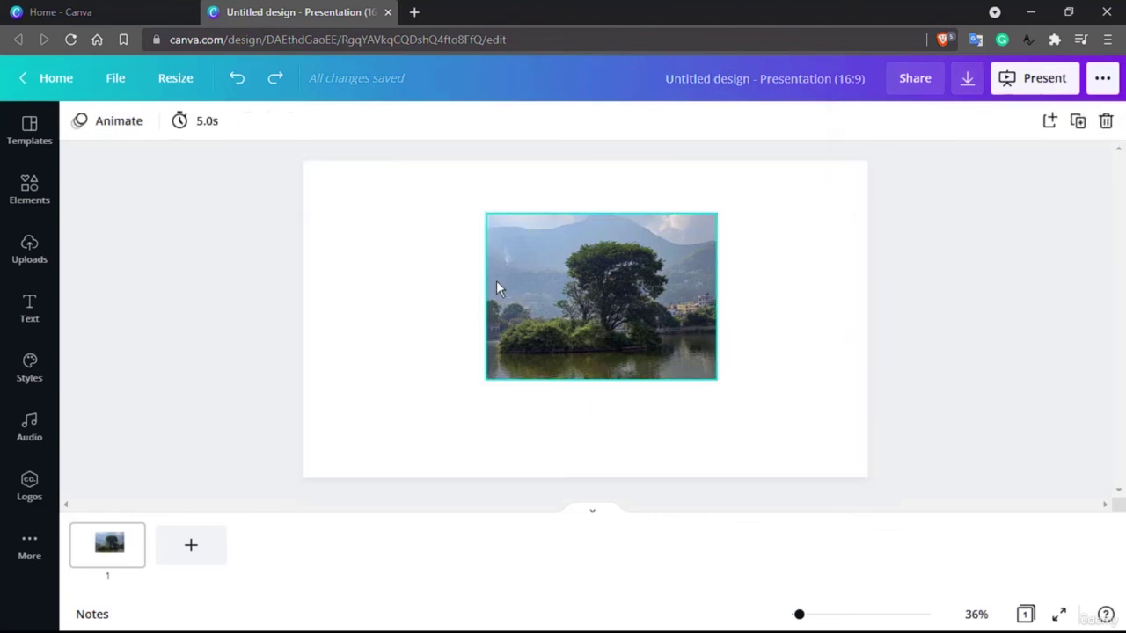